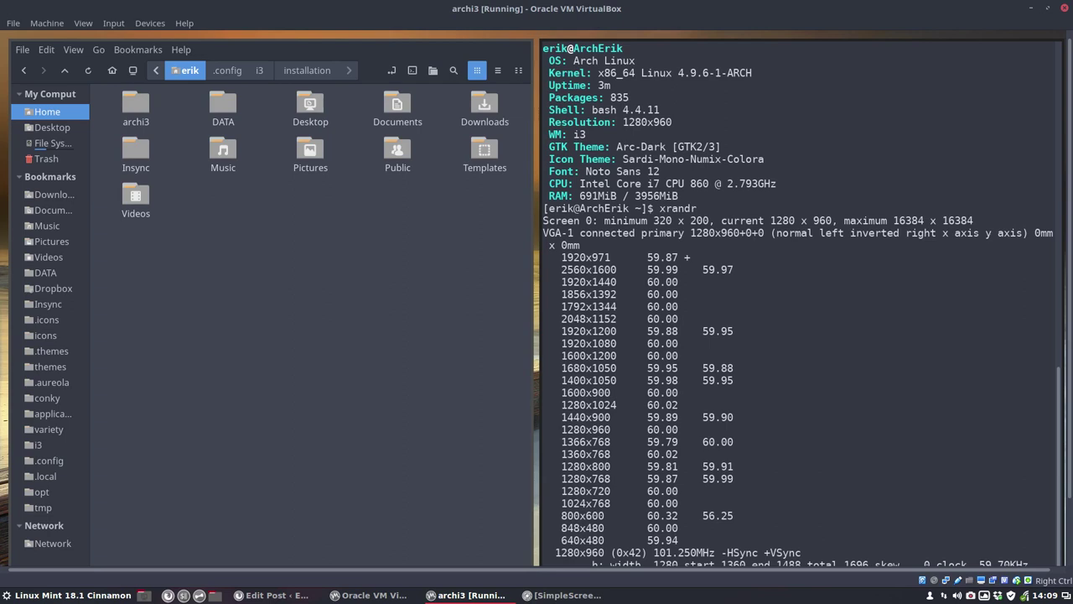
Step: Empty the Trash from the Nemo sidebar and confirm it
{"action": "right_click", "coordinate": [52, 160]}
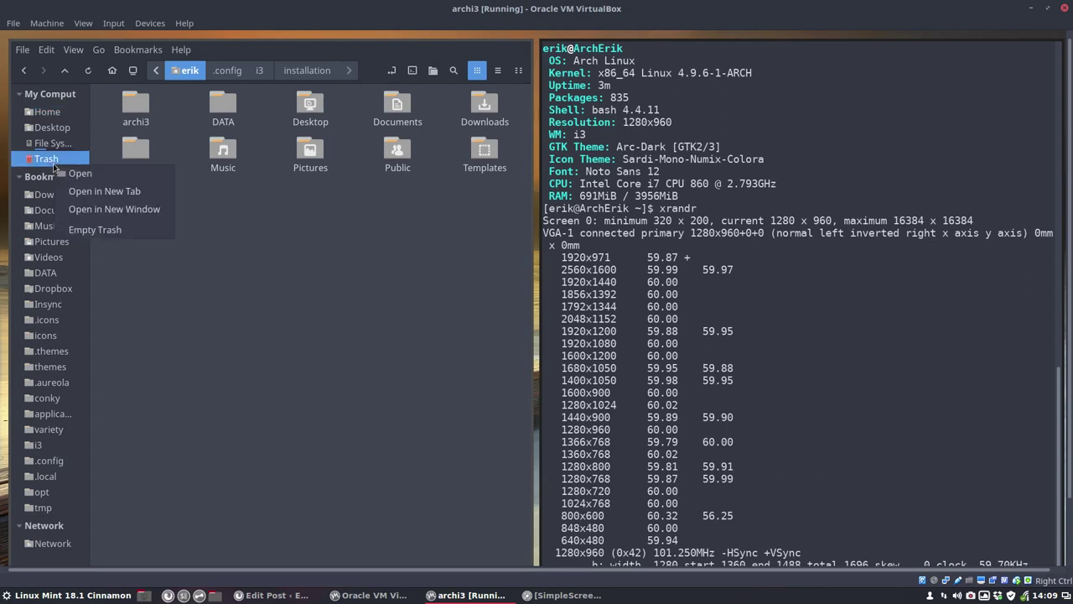
{"action": "left_click", "coordinate": [100, 230]}
{"action": "left_click", "coordinate": [331, 349]}
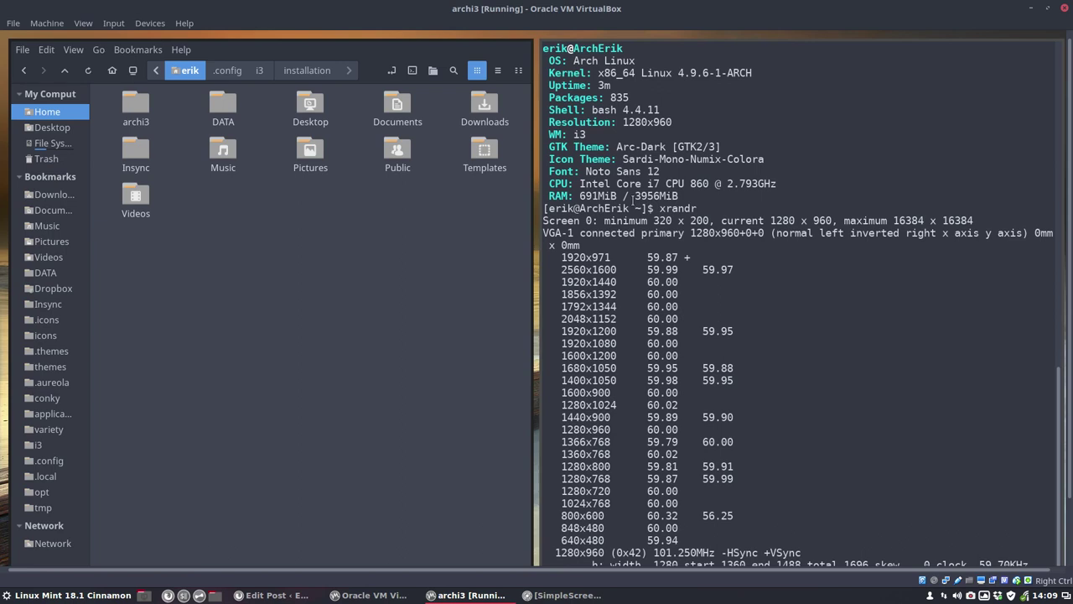
Step: Highlight the xrandr command and the 1920x1080 mode row in its output
{"action": "left_click_drag", "start_coordinate": [659, 207], "coordinate": [697, 208]}
{"action": "left_click_drag", "start_coordinate": [563, 347], "coordinate": [685, 338]}
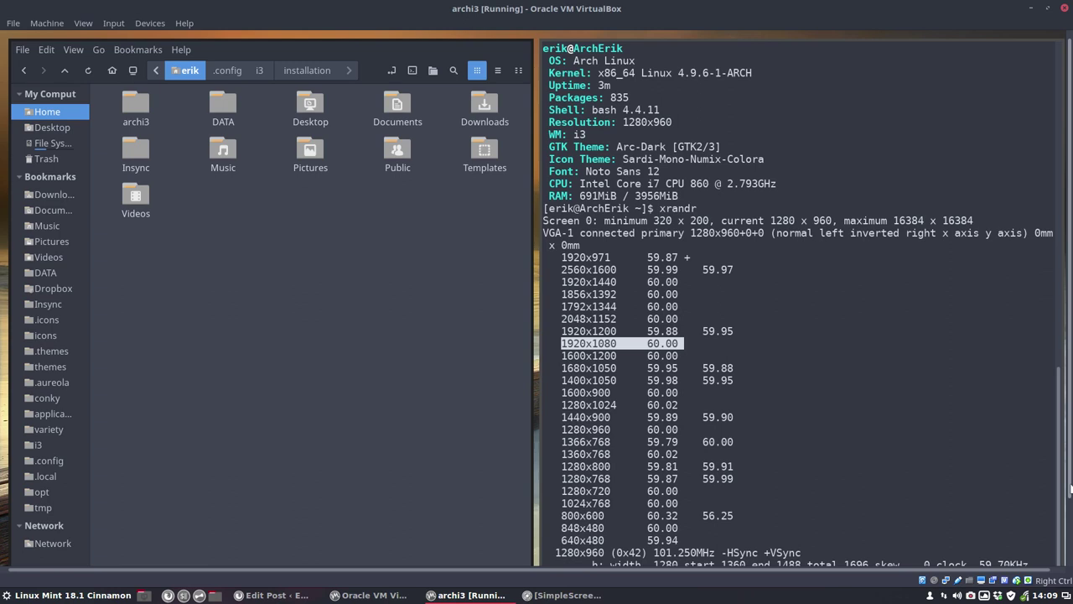
Step: Highlight the 'xrandr --output VGA-1 --mode 1920x1080' command and the mode-list entry, then open VirtualBox's View menu
{"action": "scroll", "coordinate": [1069, 549], "scroll_direction": "down", "scroll_amount": 2}
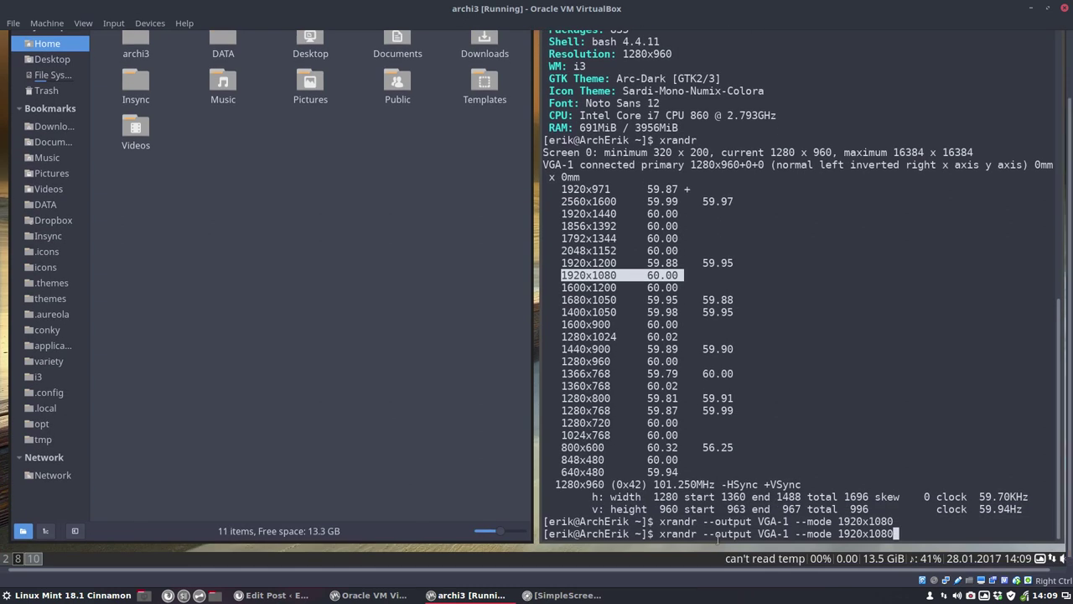
{"action": "left_click_drag", "start_coordinate": [669, 534], "coordinate": [806, 533]}
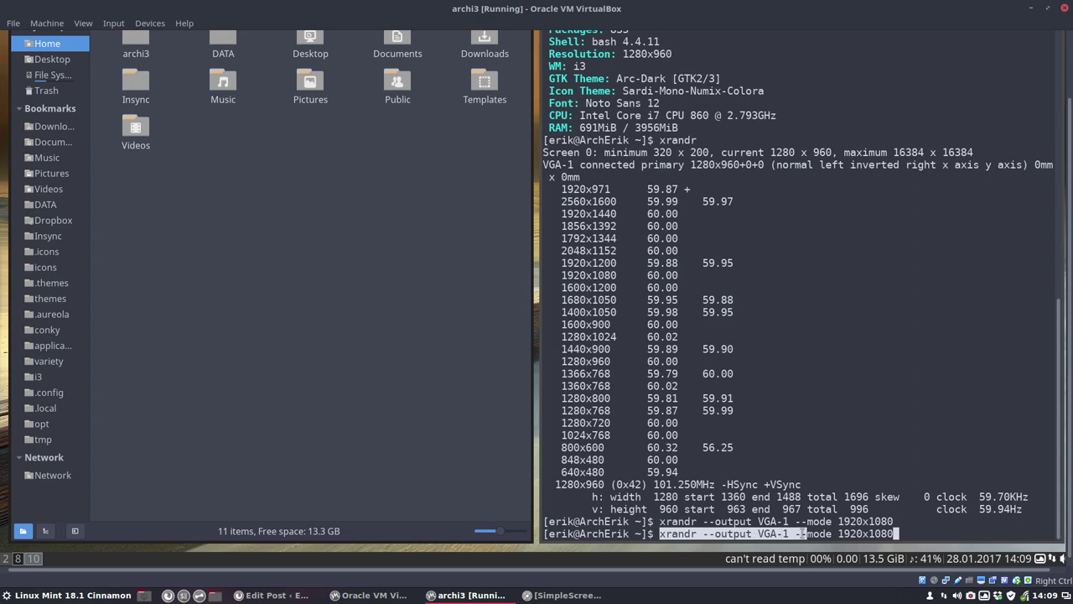
{"action": "left_click_drag", "start_coordinate": [896, 533], "coordinate": [836, 533]}
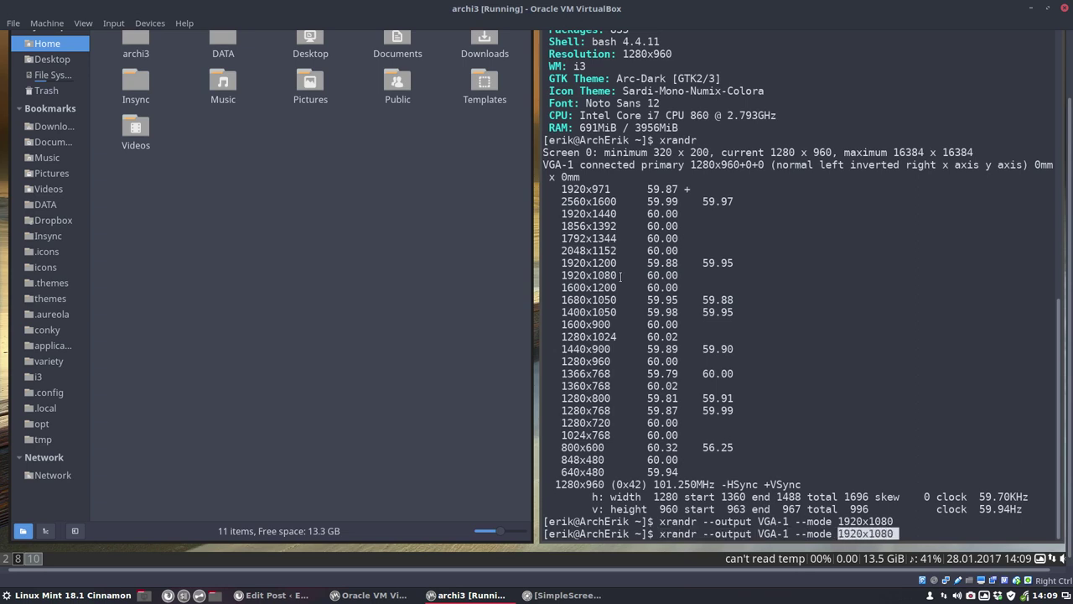
{"action": "left_click_drag", "start_coordinate": [620, 270], "coordinate": [562, 275]}
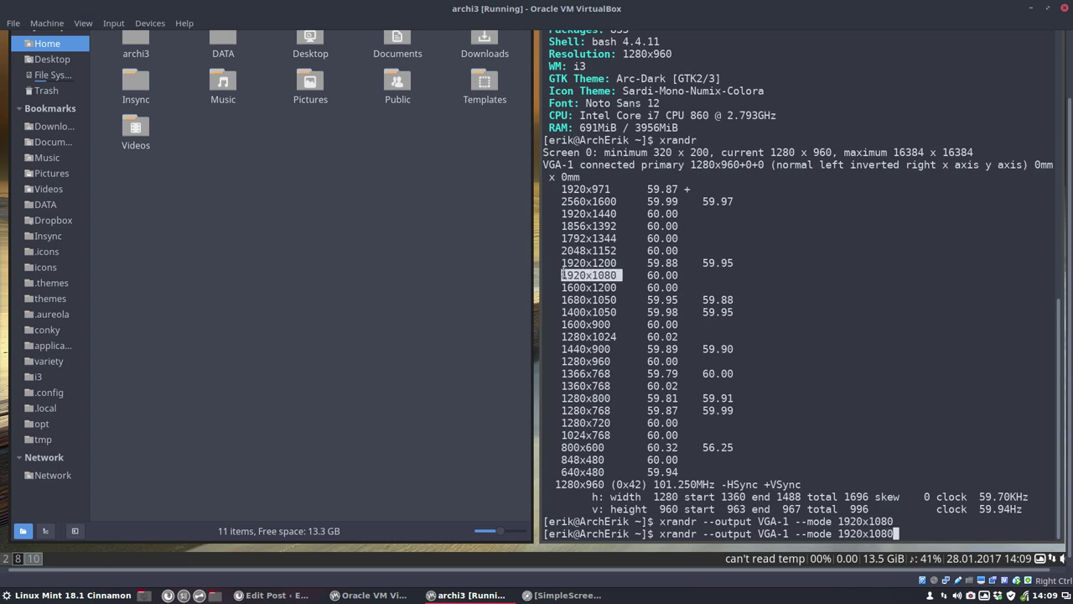
{"action": "left_click", "coordinate": [862, 511]}
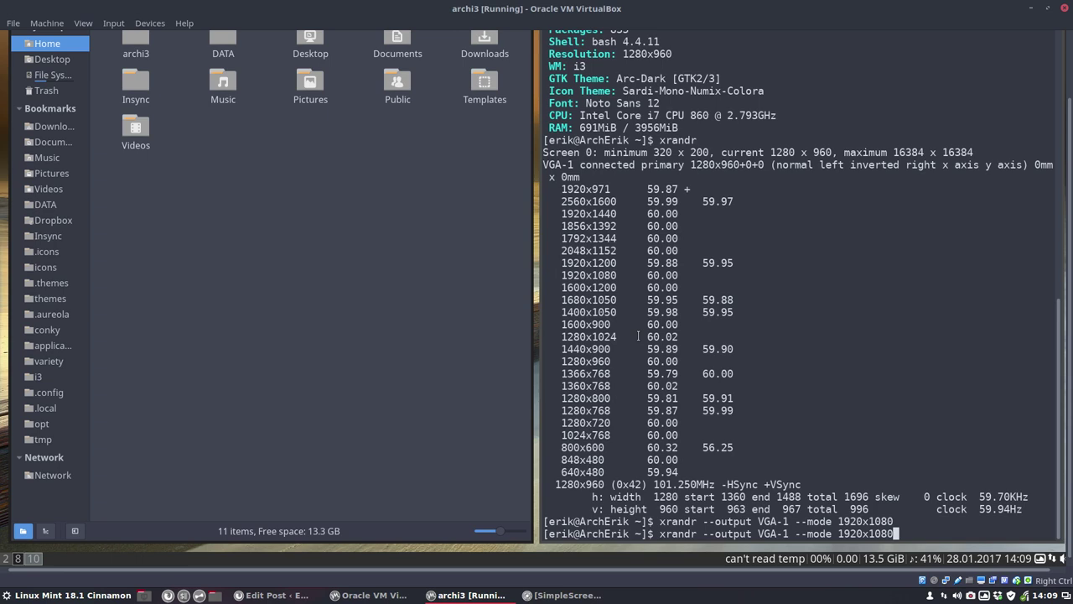
{"action": "left_click", "coordinate": [86, 26]}
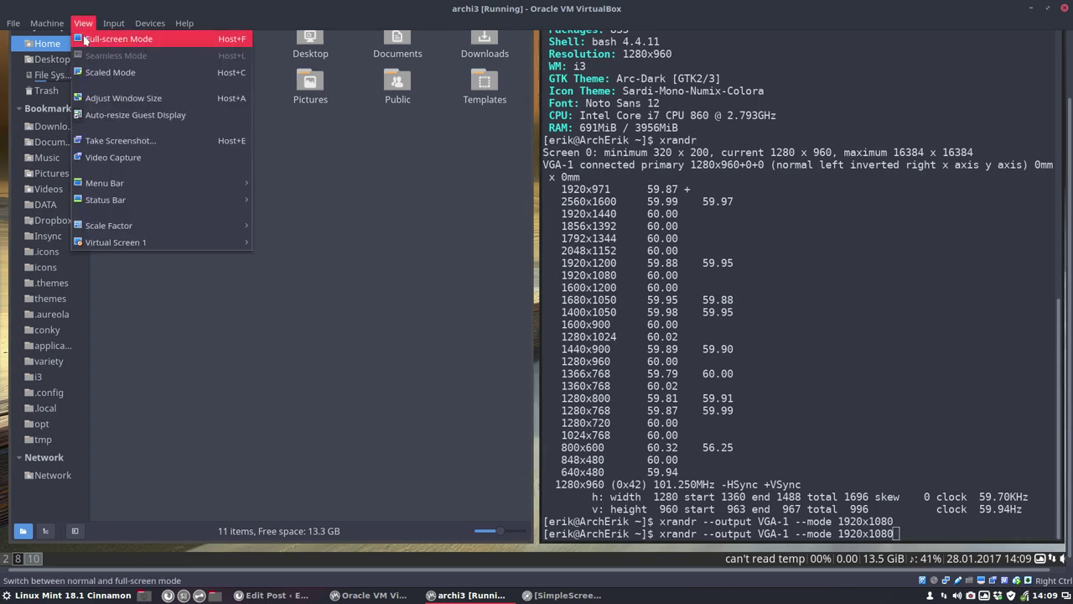
Step: Switch the VM to Full-screen Mode and confirm with Switch
{"action": "left_click", "coordinate": [226, 41]}
{"action": "left_click", "coordinate": [558, 349]}
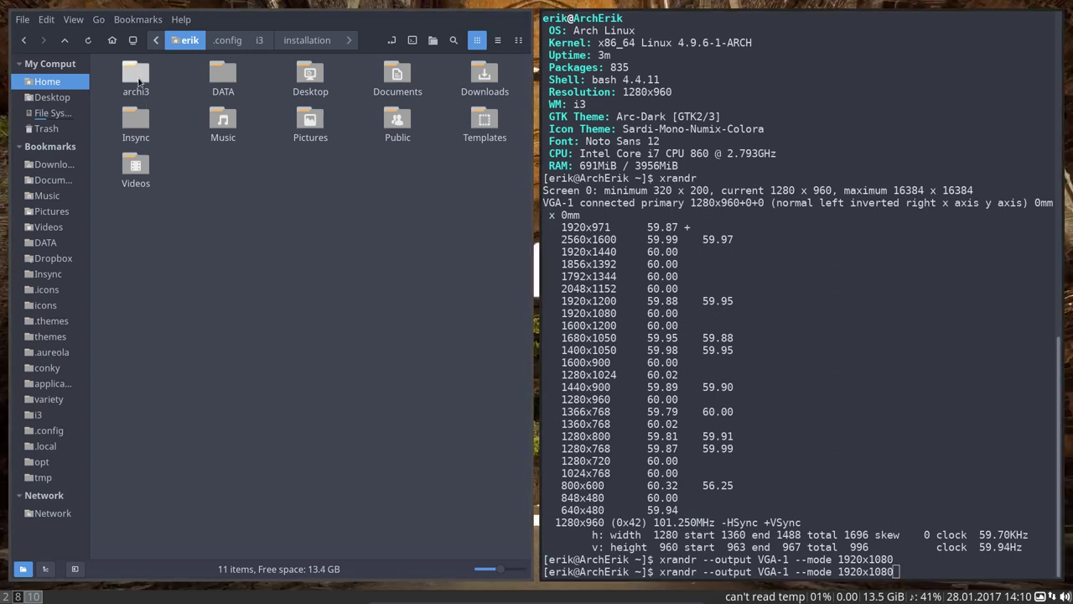
Step: Open .config/i3/installation in Nemo and select install-screenkey-v1.sh
{"action": "left_click", "coordinate": [58, 417]}
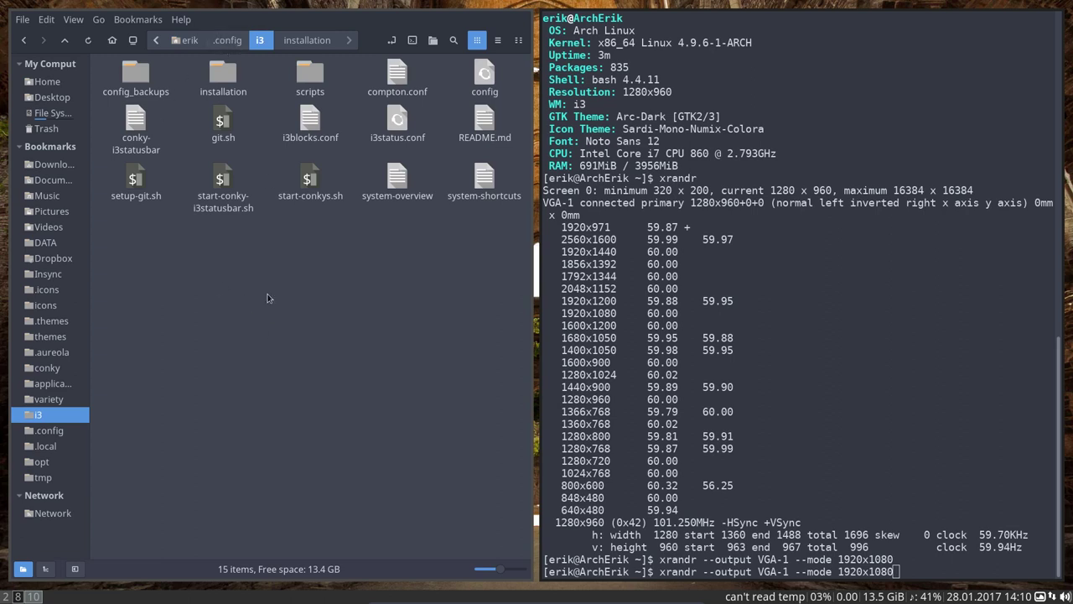
{"action": "double_click", "coordinate": [223, 75]}
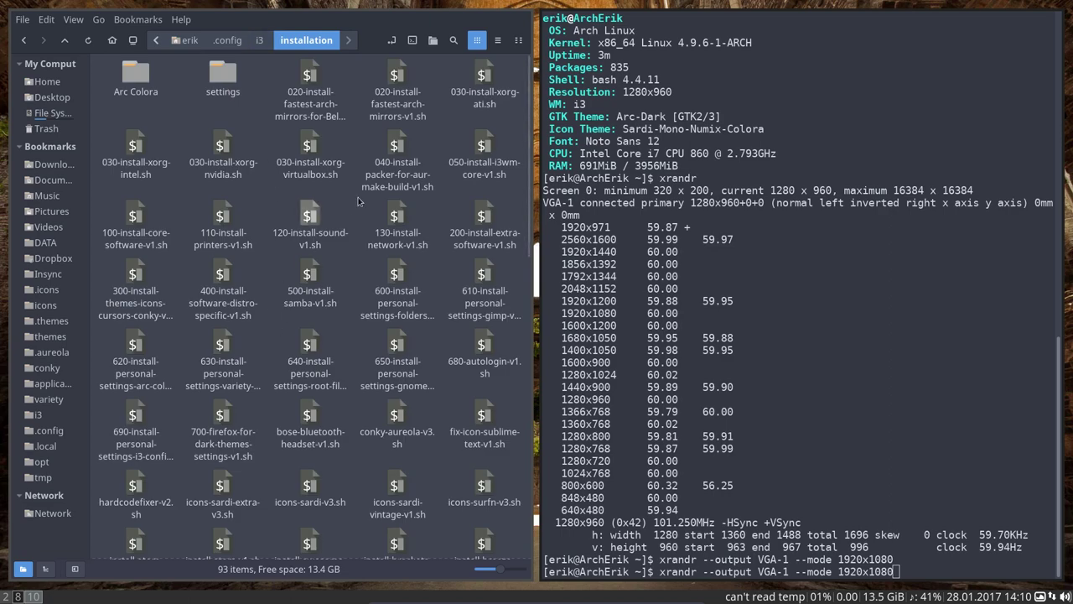
{"action": "scroll", "coordinate": [333, 311], "scroll_direction": "down", "scroll_amount": 5}
{"action": "scroll", "coordinate": [334, 310], "scroll_direction": "down", "scroll_amount": 2}
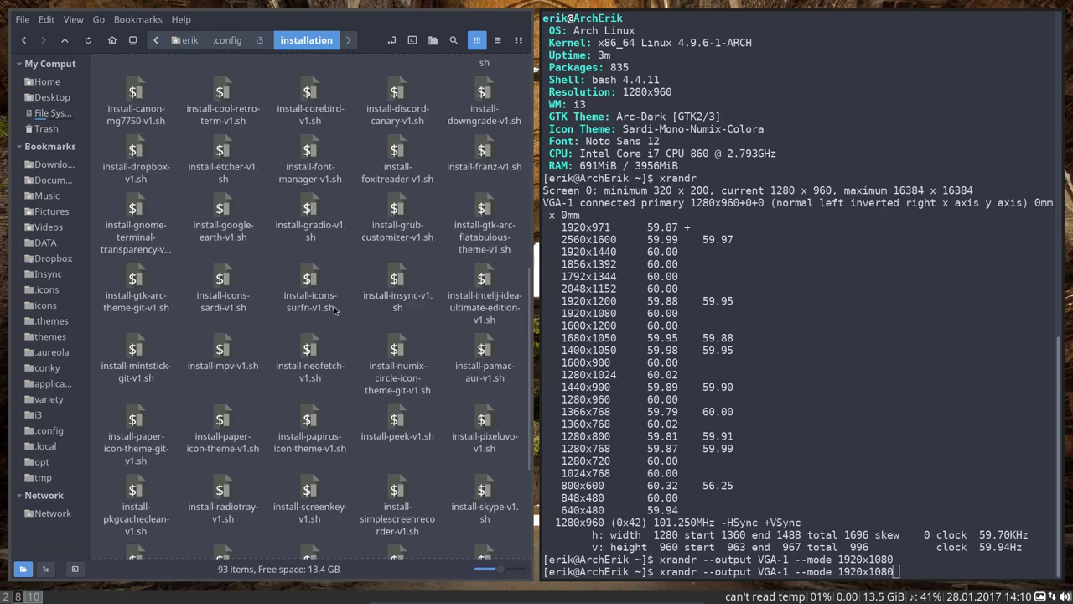
{"action": "scroll", "coordinate": [346, 369], "scroll_direction": "down", "scroll_amount": 2}
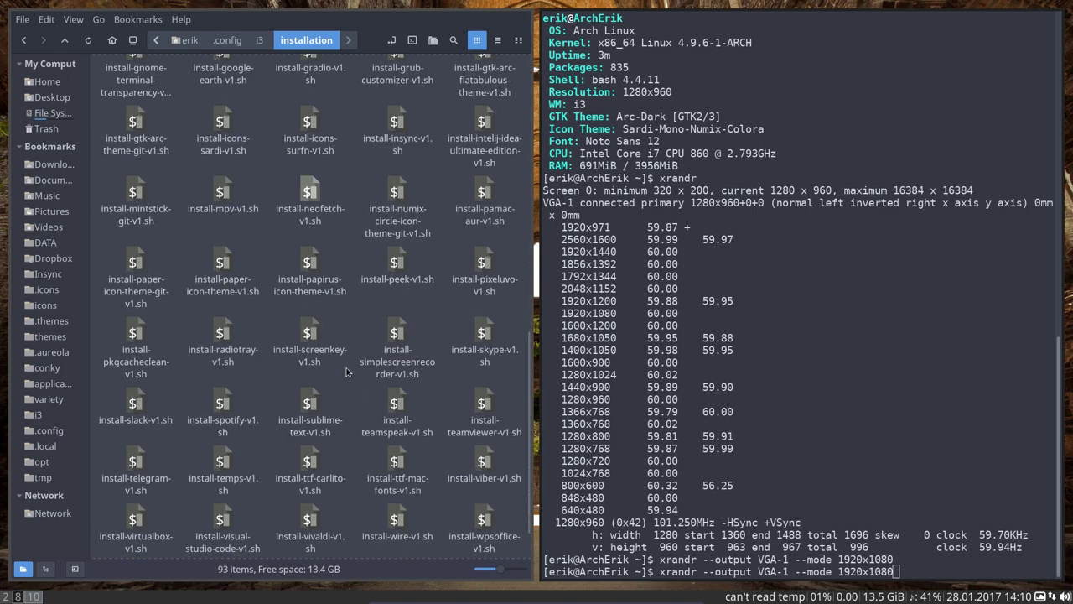
{"action": "left_click", "coordinate": [319, 366]}
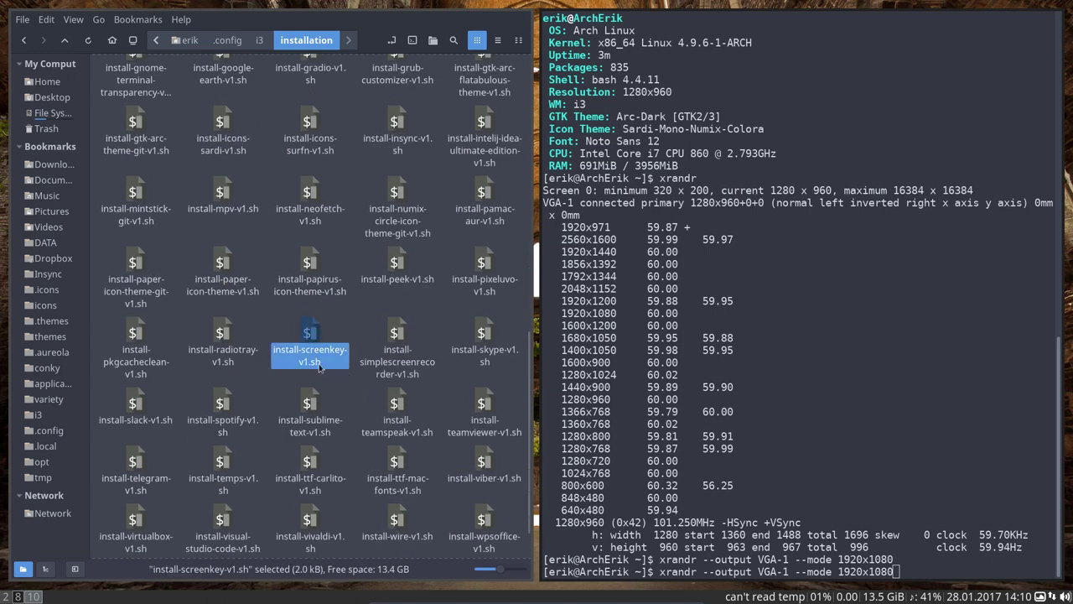
{"action": "left_click", "coordinate": [345, 387]}
Step: Run install-screenkey-v1.sh in a terminal with the sudo password, then close the xrandr terminal
{"action": "double_click", "coordinate": [317, 338]}
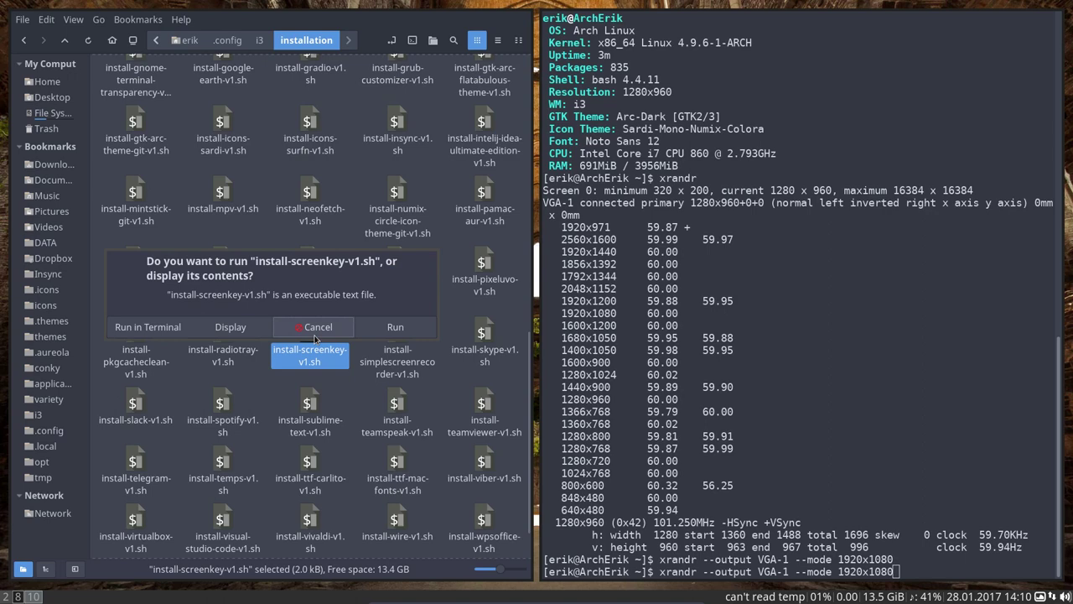
{"action": "left_click", "coordinate": [148, 327]}
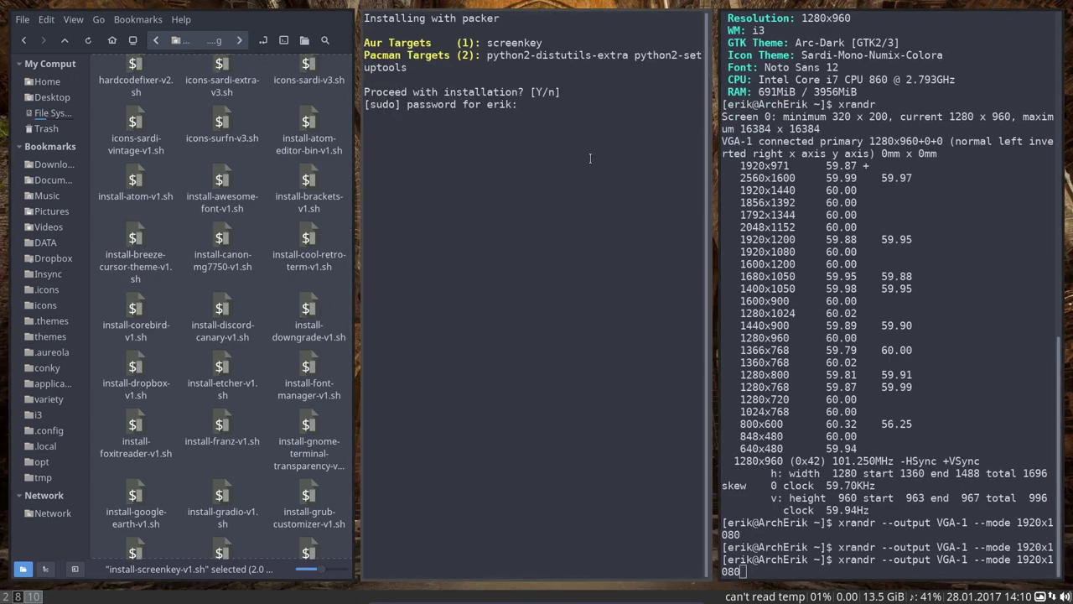
{"action": "key", "text": "Return"}
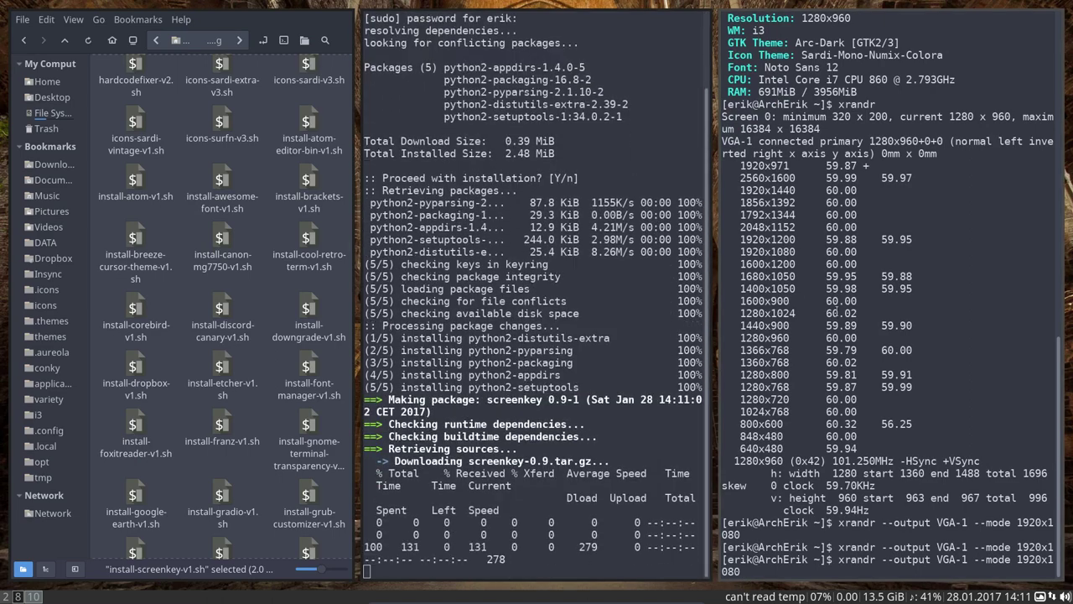
{"action": "key", "text": "super+shift+q"}
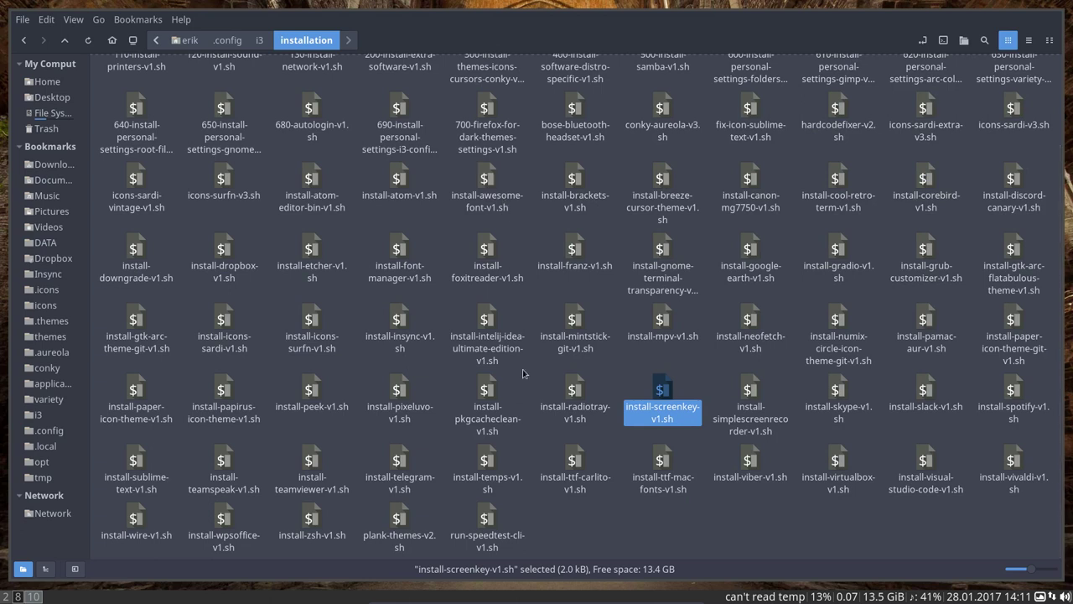
Step: Launch screenkey from dmenu by searching 'scre'
{"action": "left_click", "coordinate": [598, 521]}
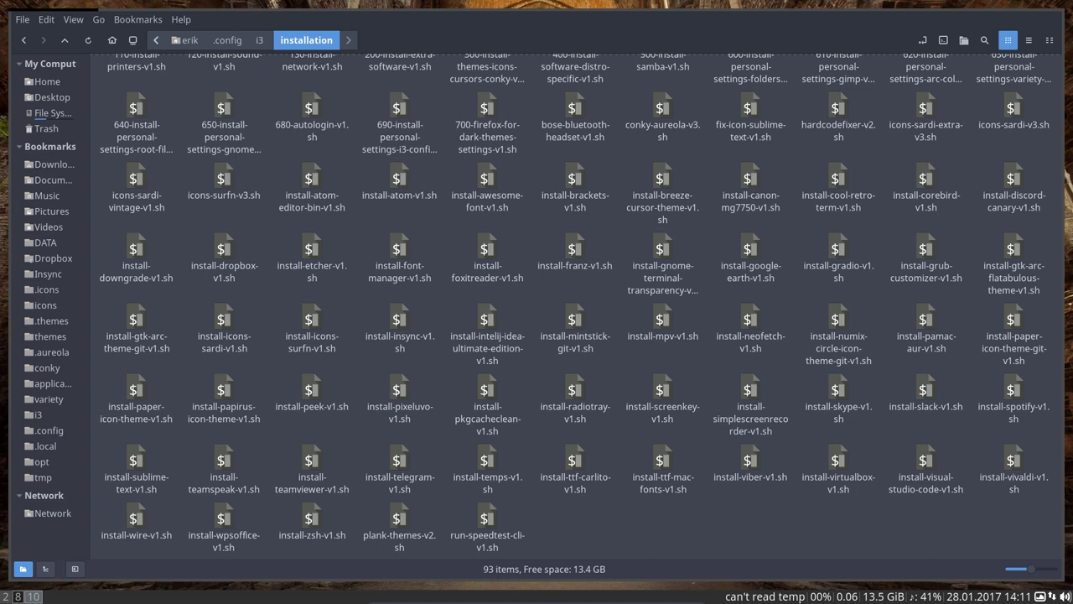
{"action": "key", "text": "super+d"}
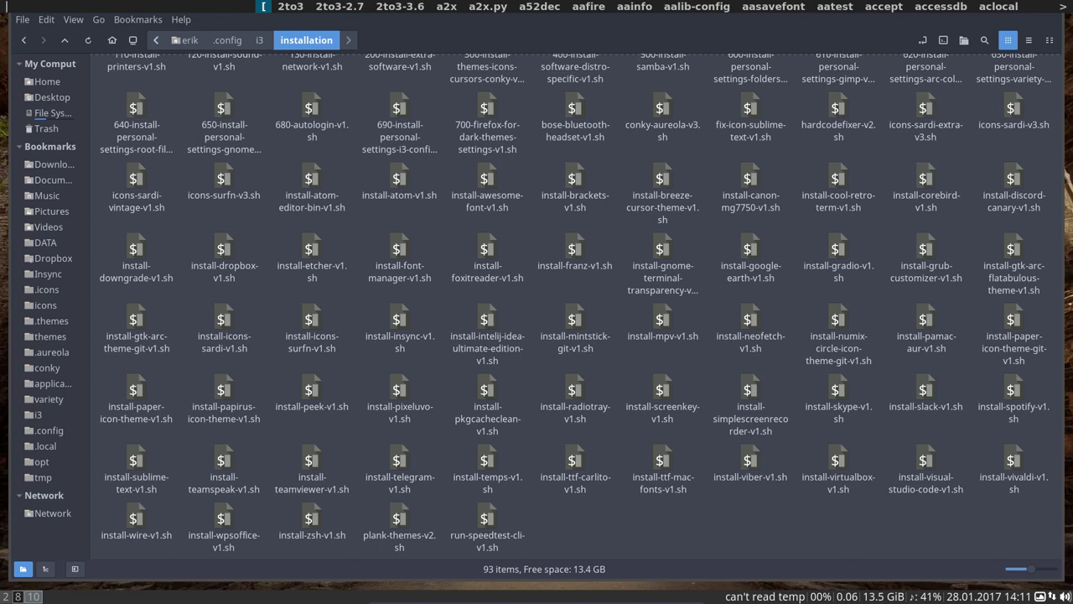
{"action": "type", "text": "scre"}
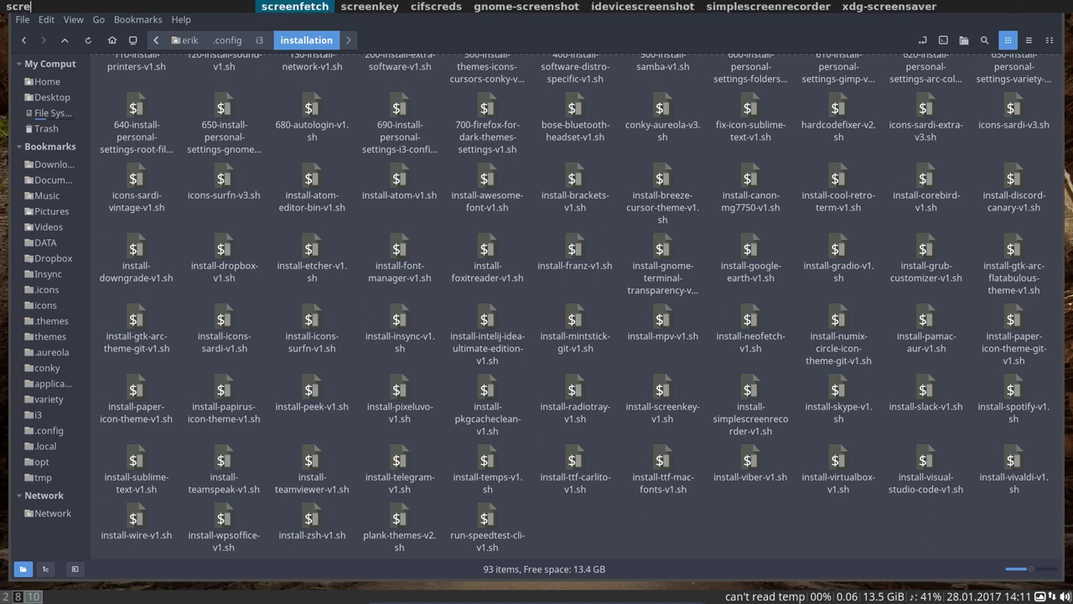
{"action": "key", "text": "Right"}
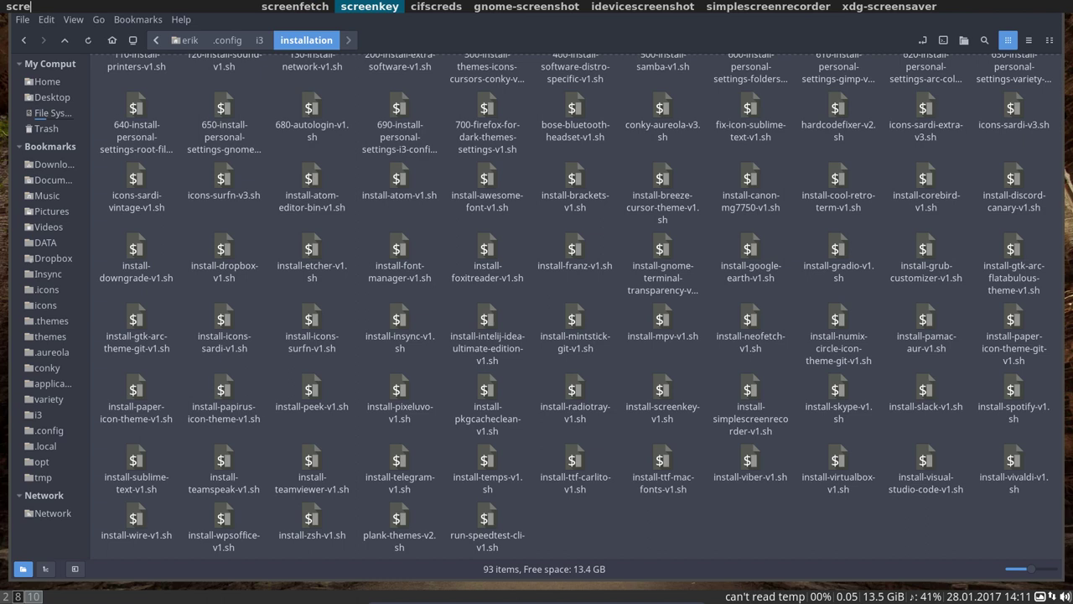
{"action": "key", "text": "Return"}
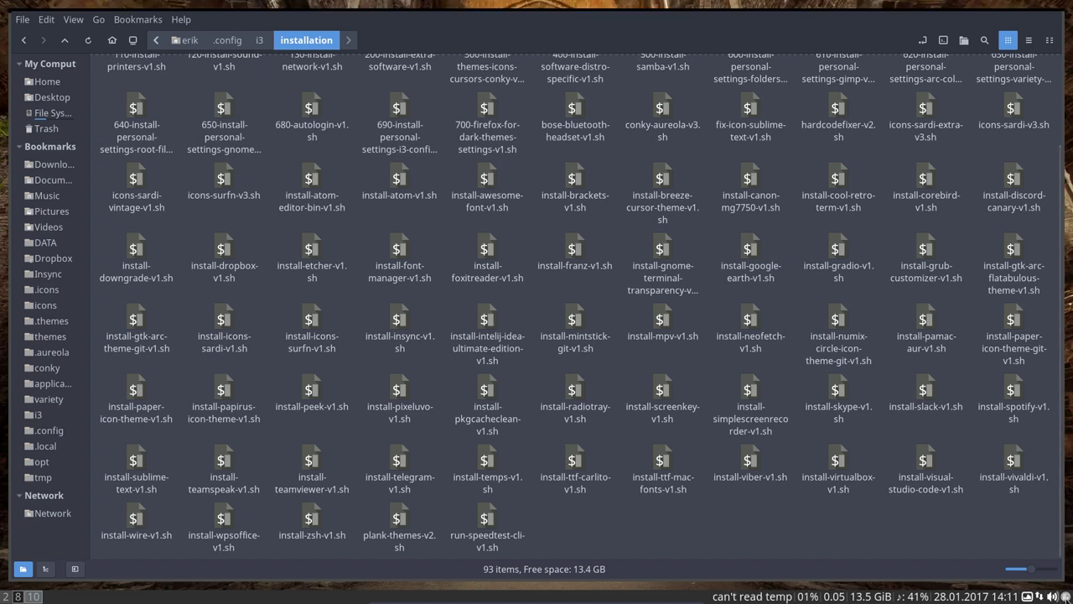
Step: Check Screenkey's preferences, then test the keystroke display and go up to the i3 folder
{"action": "left_click", "coordinate": [1065, 596]}
{"action": "left_click", "coordinate": [1031, 537]}
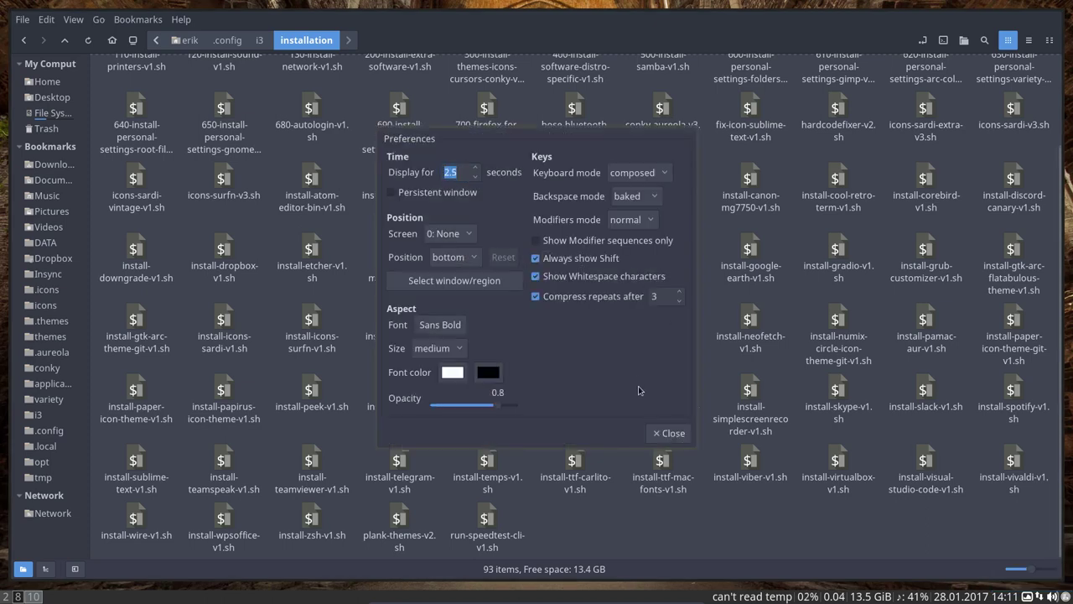
{"action": "left_click", "coordinate": [671, 433]}
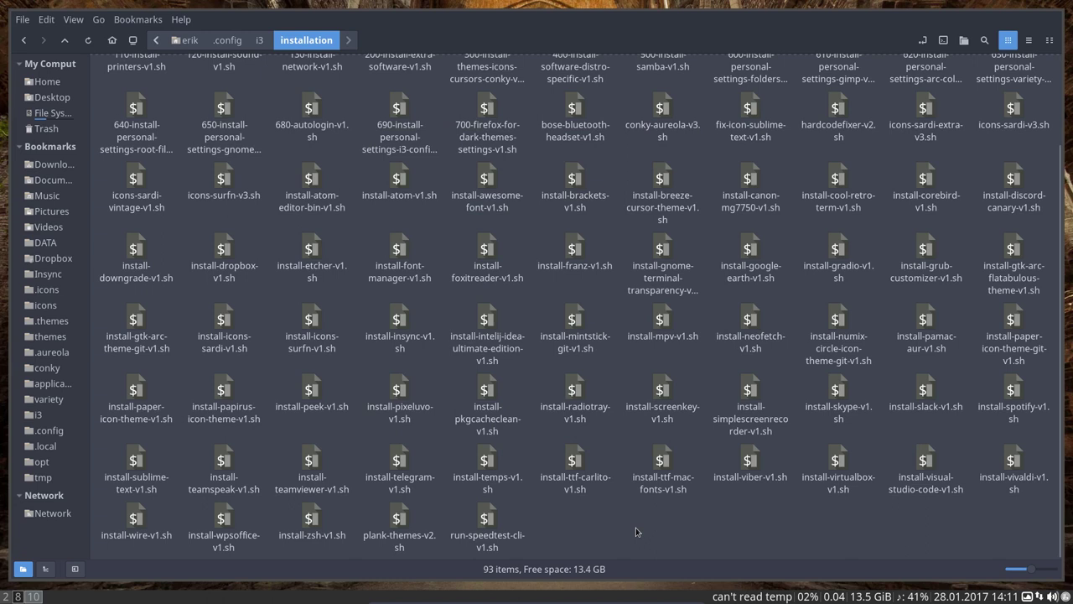
{"action": "key", "text": "space"}
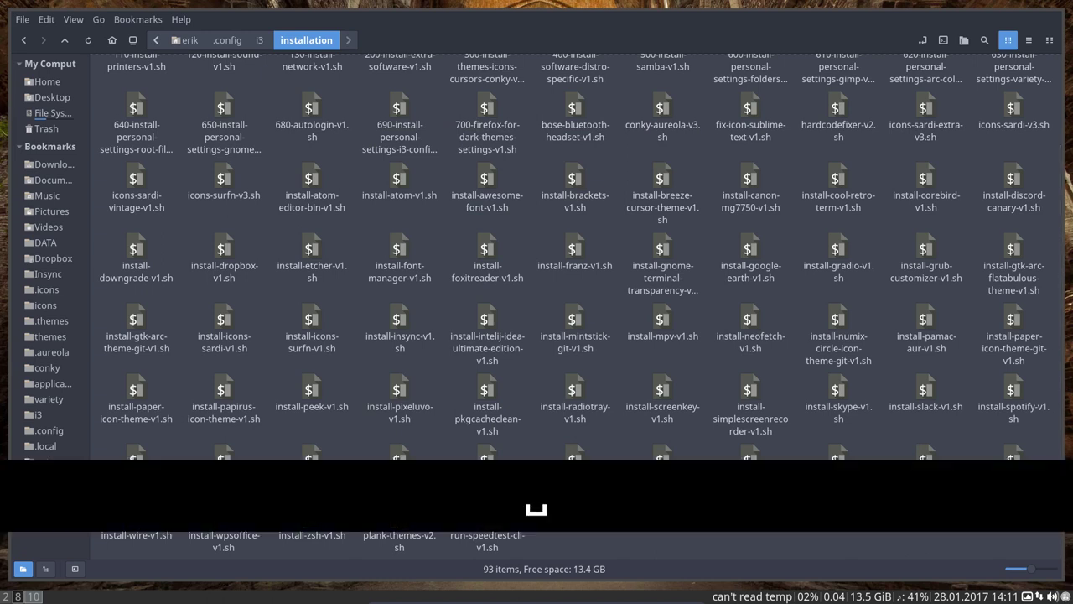
{"action": "key", "text": "BackSpace"}
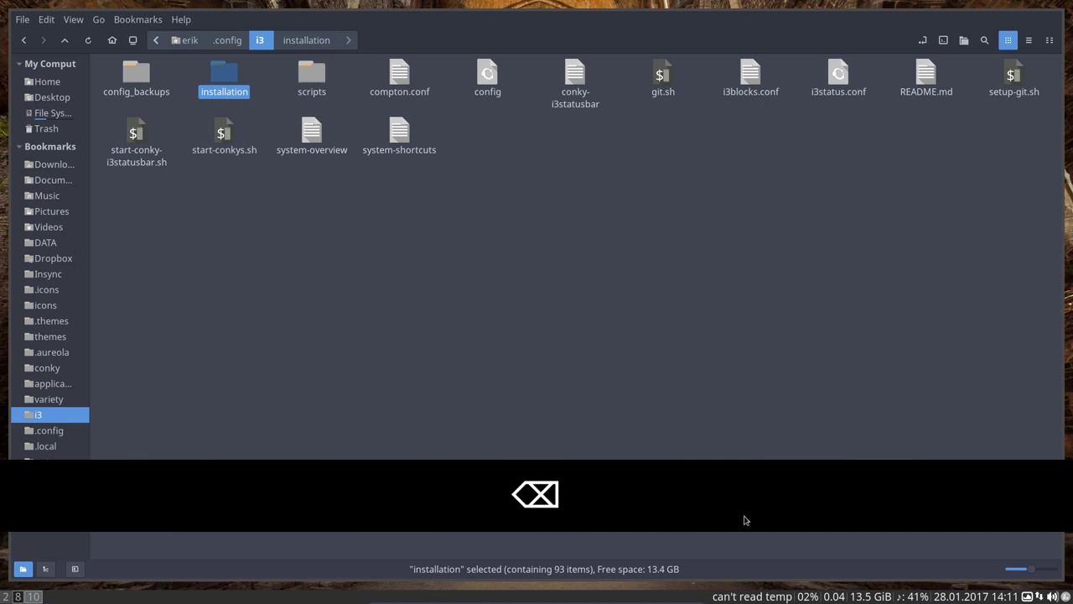
Step: Lower Screenkey's 'Display for' time from 2.5 to 1.0 seconds
{"action": "left_click", "coordinate": [1066, 596]}
{"action": "left_click", "coordinate": [1031, 537]}
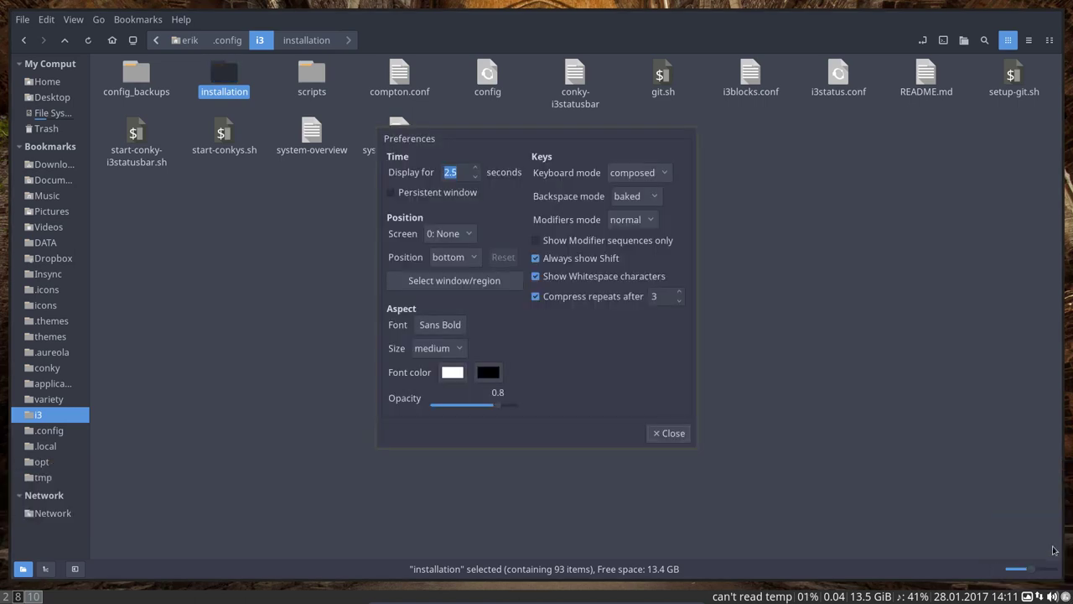
{"action": "left_click", "coordinate": [474, 180]}
{"action": "left_click", "coordinate": [473, 180]}
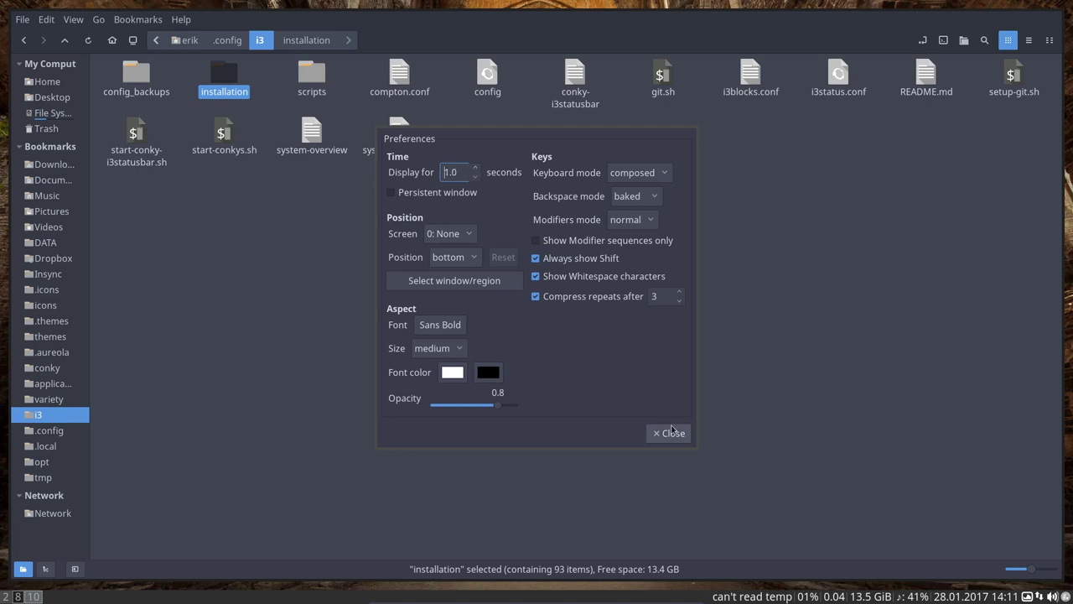
{"action": "left_click", "coordinate": [673, 433]}
{"action": "left_click", "coordinate": [489, 411]}
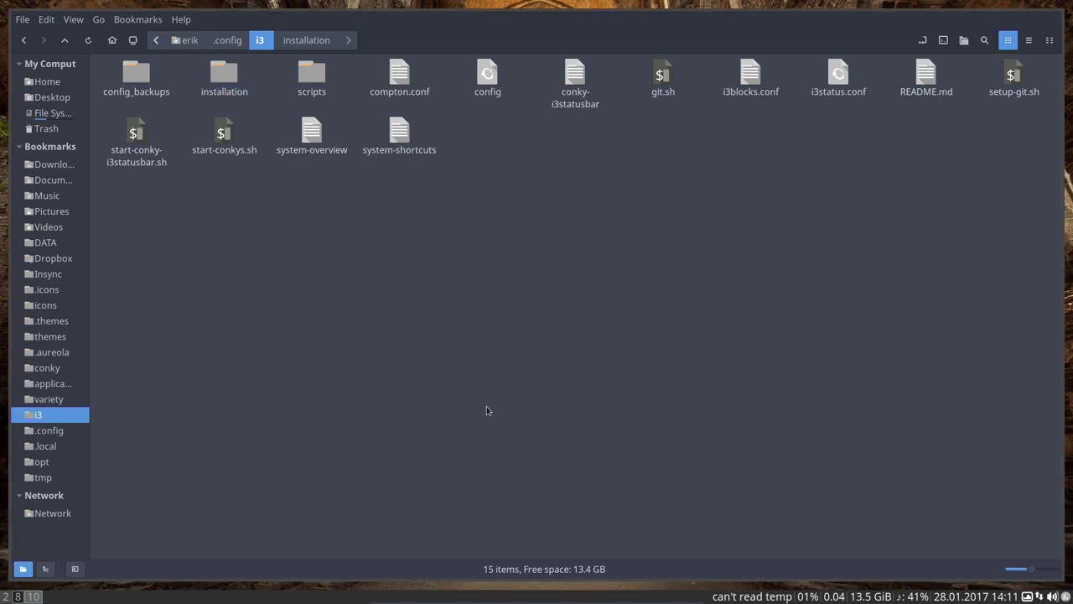
Step: Return to .config/i3/installation and point out the foxitreader, etcher and dropbox install scripts
{"action": "left_click", "coordinate": [234, 42]}
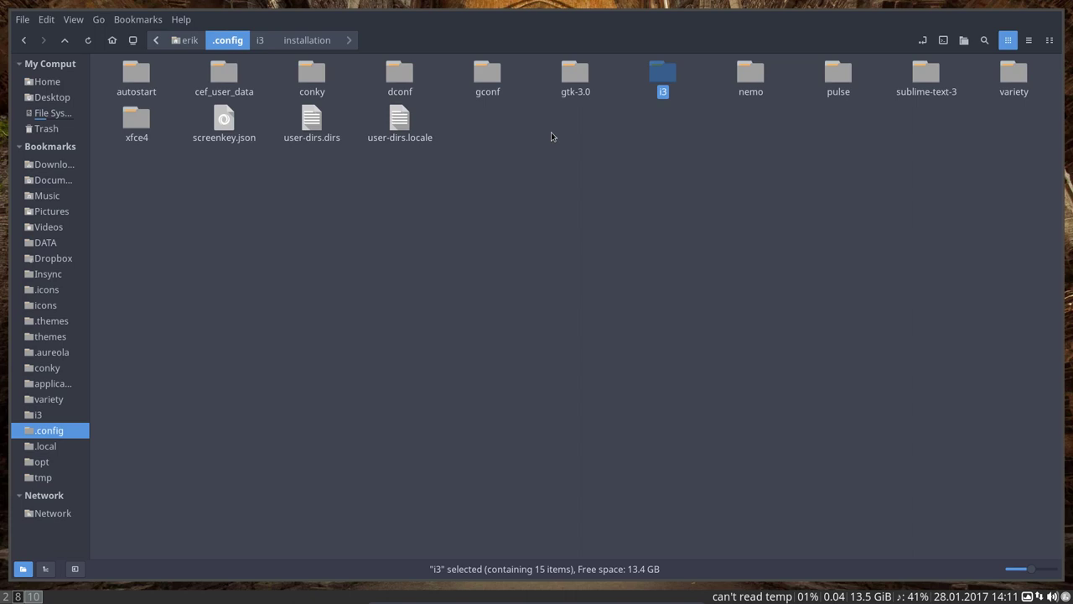
{"action": "double_click", "coordinate": [662, 82]}
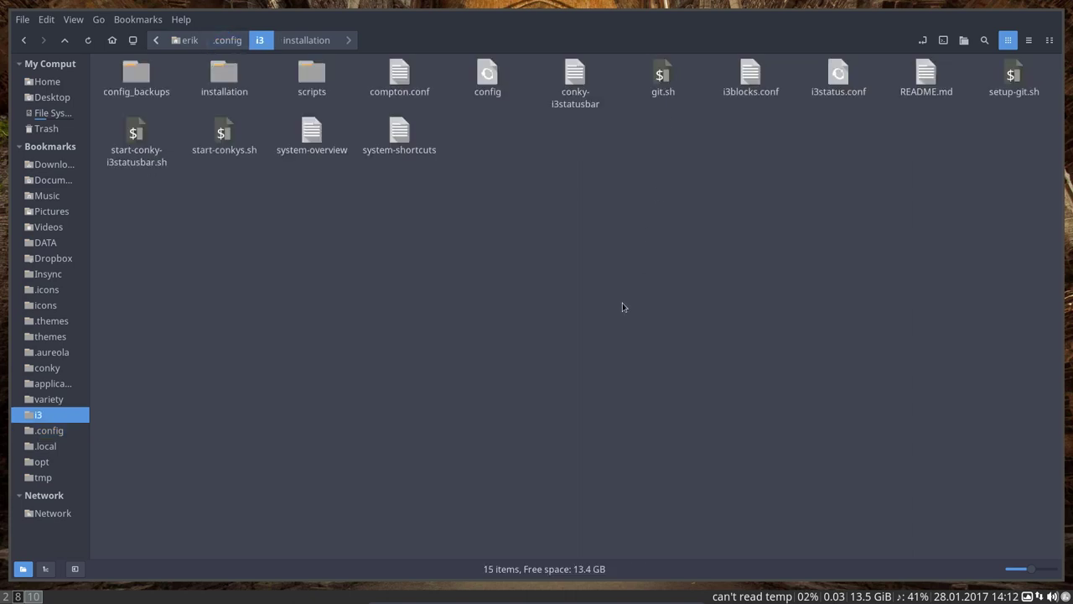
{"action": "left_click", "coordinate": [225, 81]}
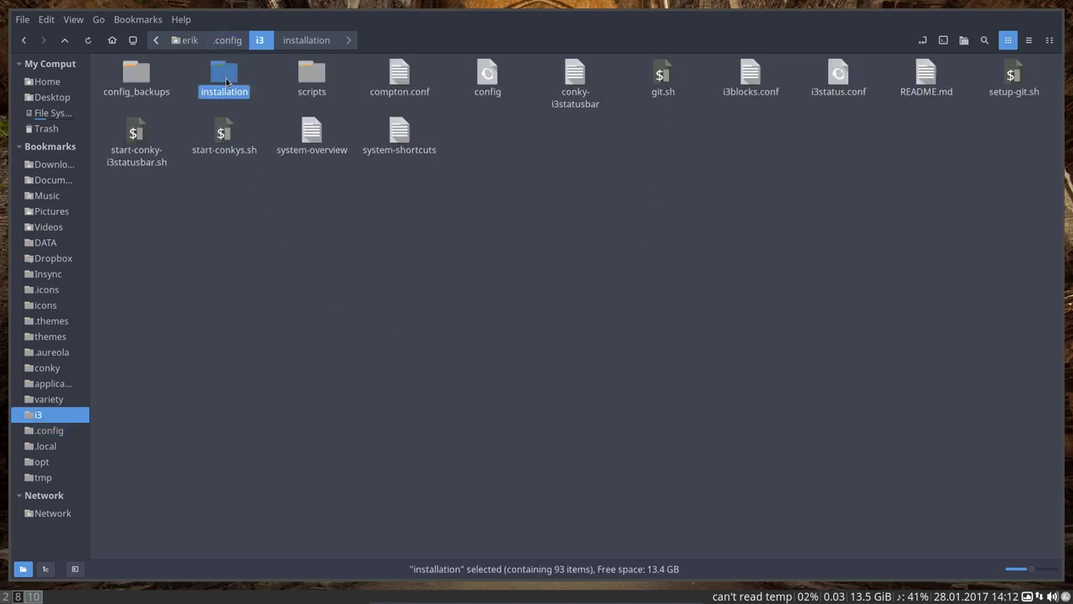
{"action": "double_click", "coordinate": [226, 81]}
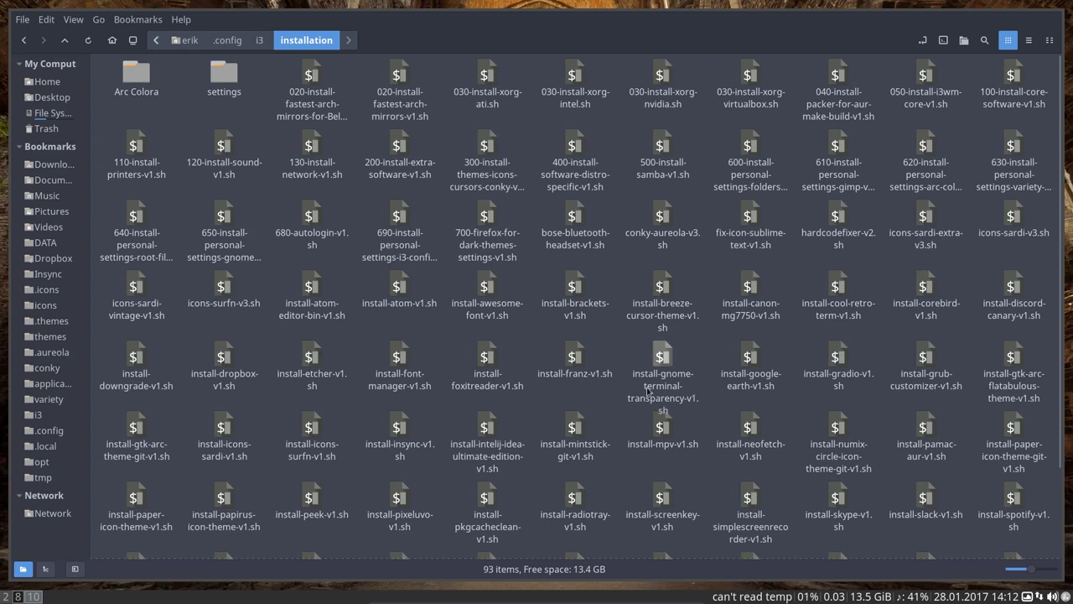
{"action": "left_click", "coordinate": [485, 359]}
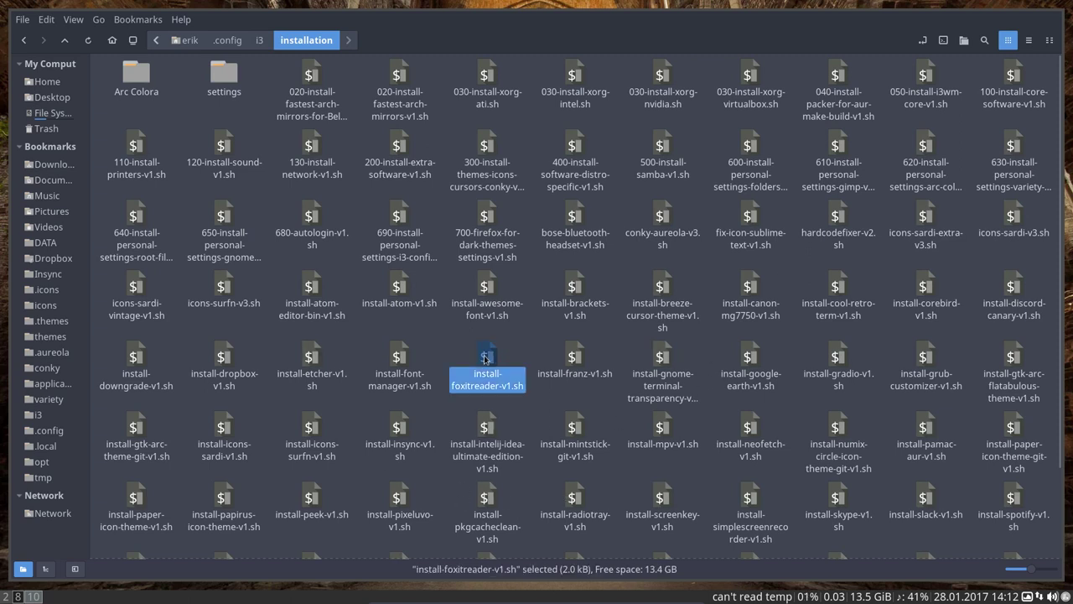
{"action": "left_click", "coordinate": [299, 363]}
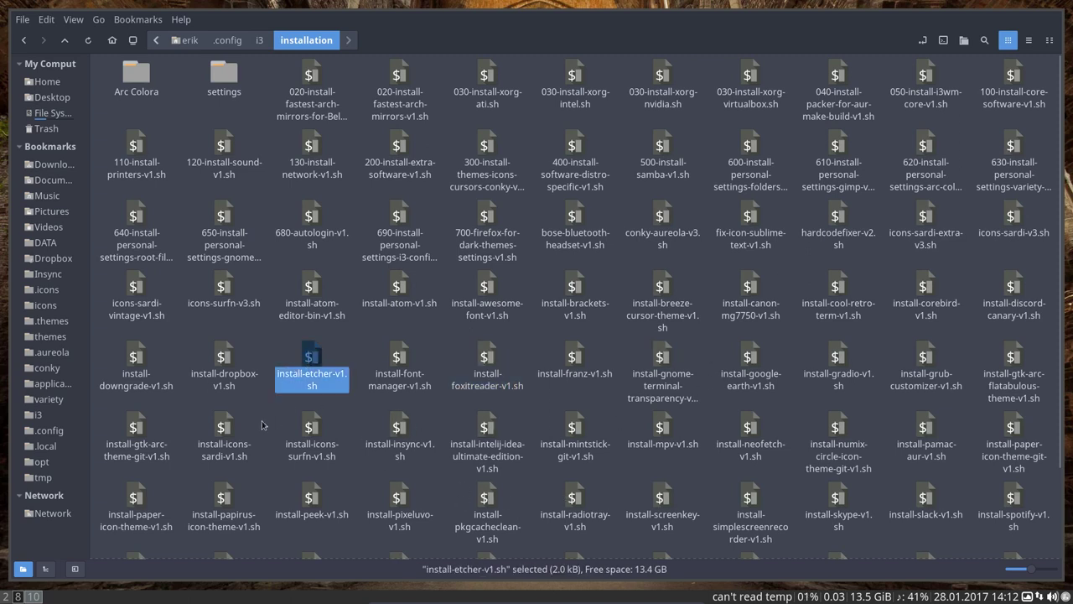
{"action": "left_click", "coordinate": [224, 359]}
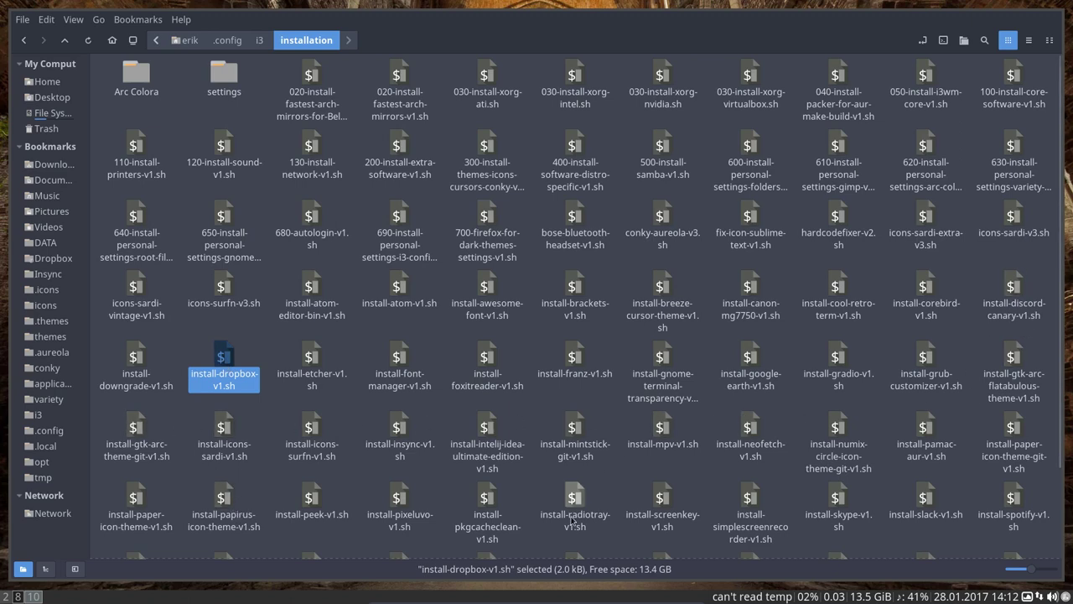
Step: Clear the selection and open a new terminal beside Nemo
{"action": "scroll", "coordinate": [444, 507], "scroll_direction": "down", "scroll_amount": 3}
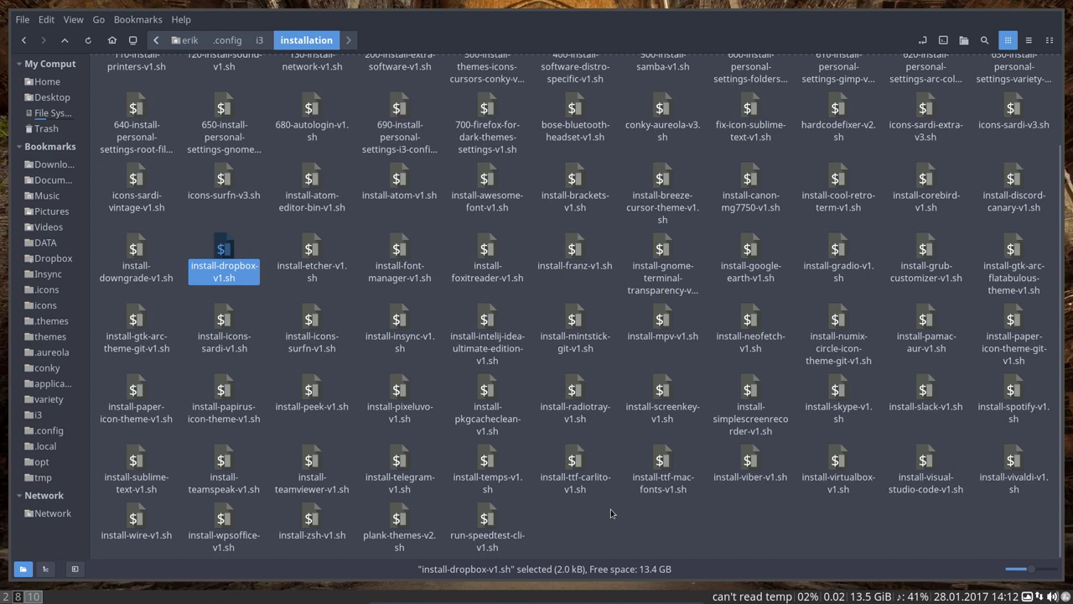
{"action": "left_click", "coordinate": [663, 526]}
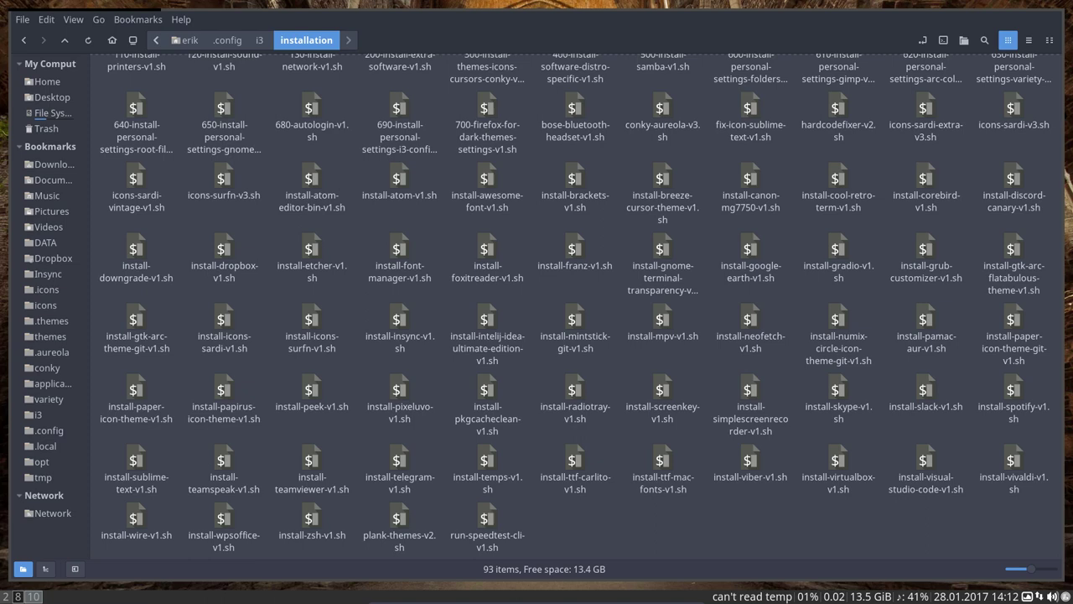
{"action": "key", "text": "super+Return"}
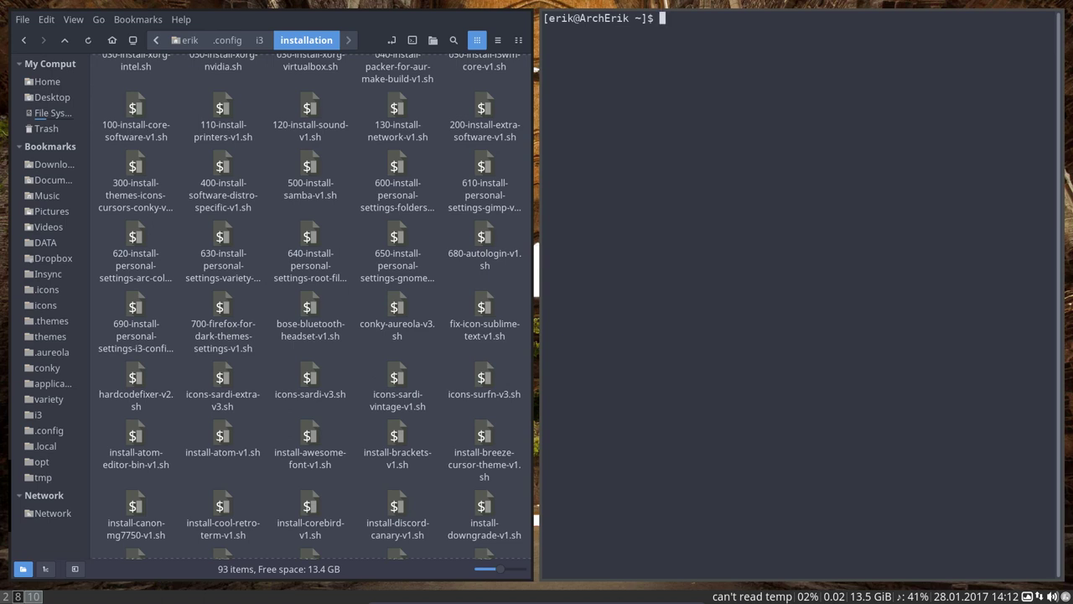
Step: Run pwd and screenfetch in the terminal
{"action": "type", "text": "pws"}
{"action": "key", "text": "BackSpace"}
{"action": "type", "text": "d"}
{"action": "key", "text": "Return"}
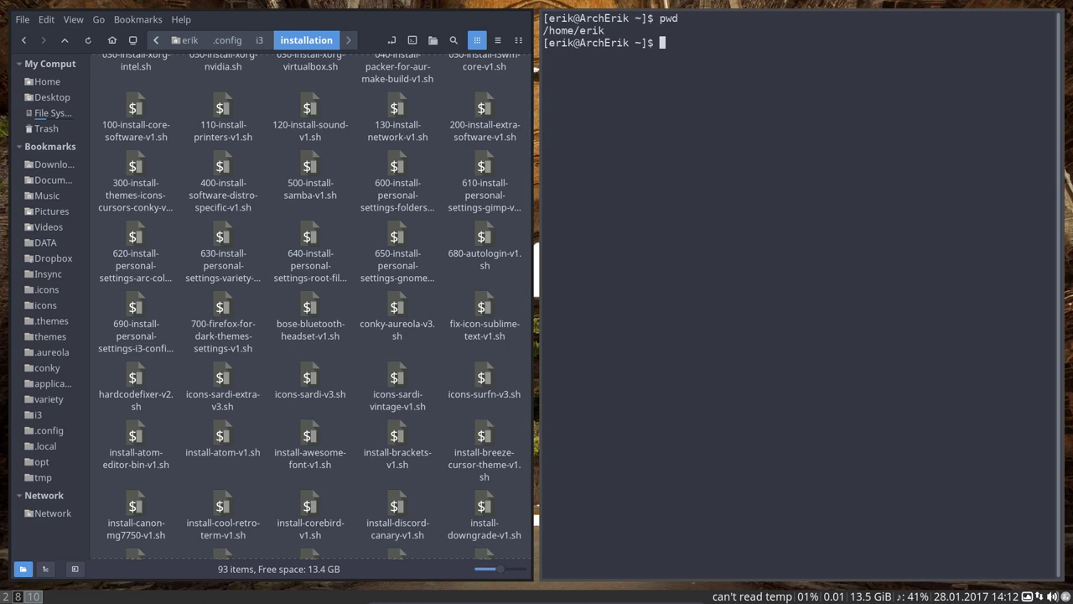
{"action": "type", "text": "screenf"}
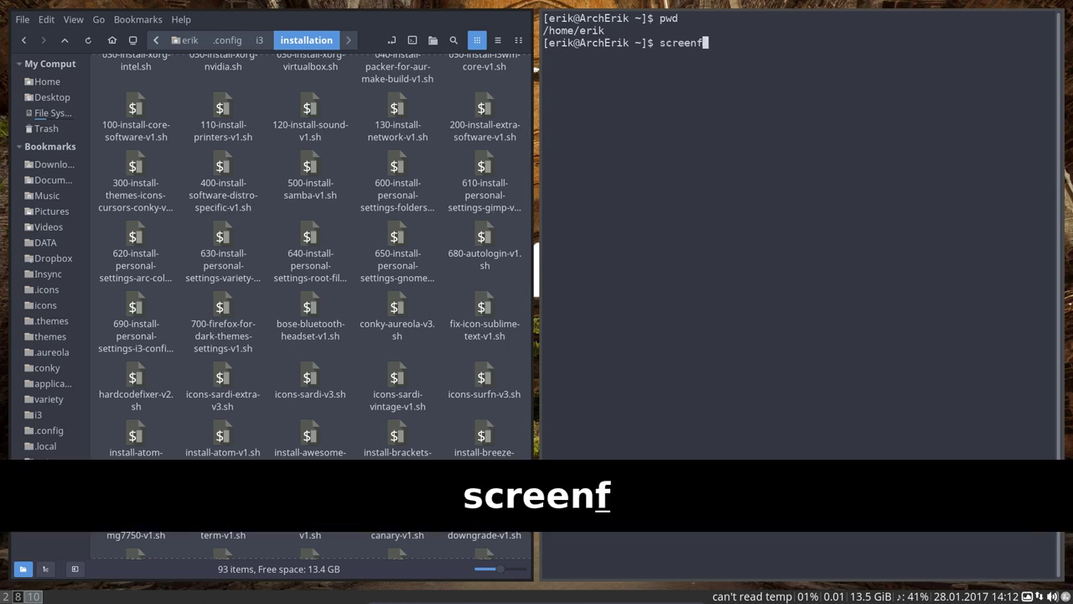
{"action": "type", "text": "etch"}
{"action": "key", "text": "Return"}
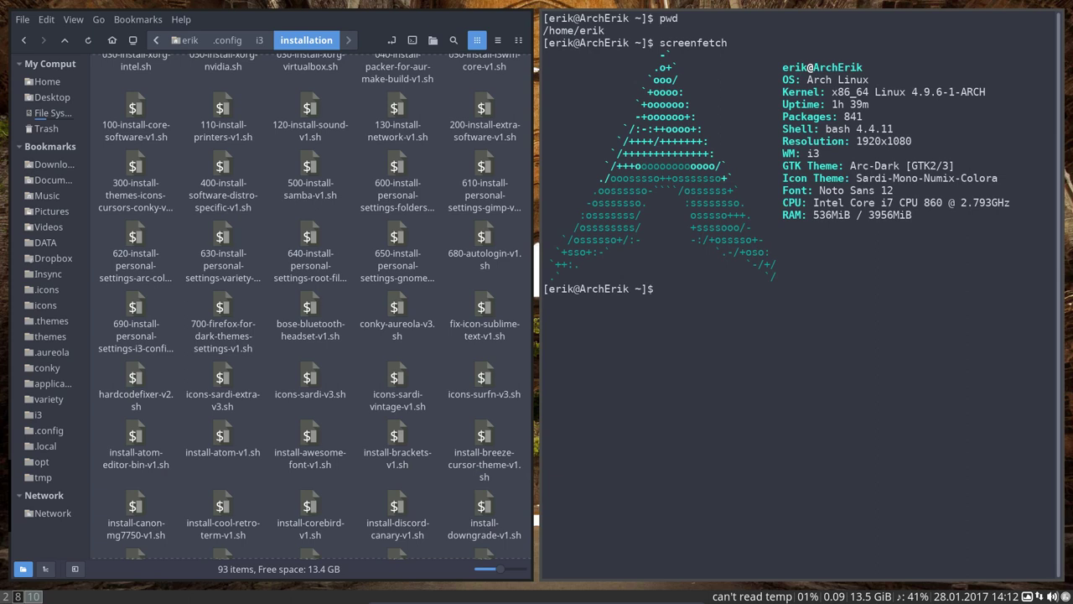
Step: Search packages for music with packer and highlight the amarok KDE entry in the results
{"action": "type", "text": "packer "}
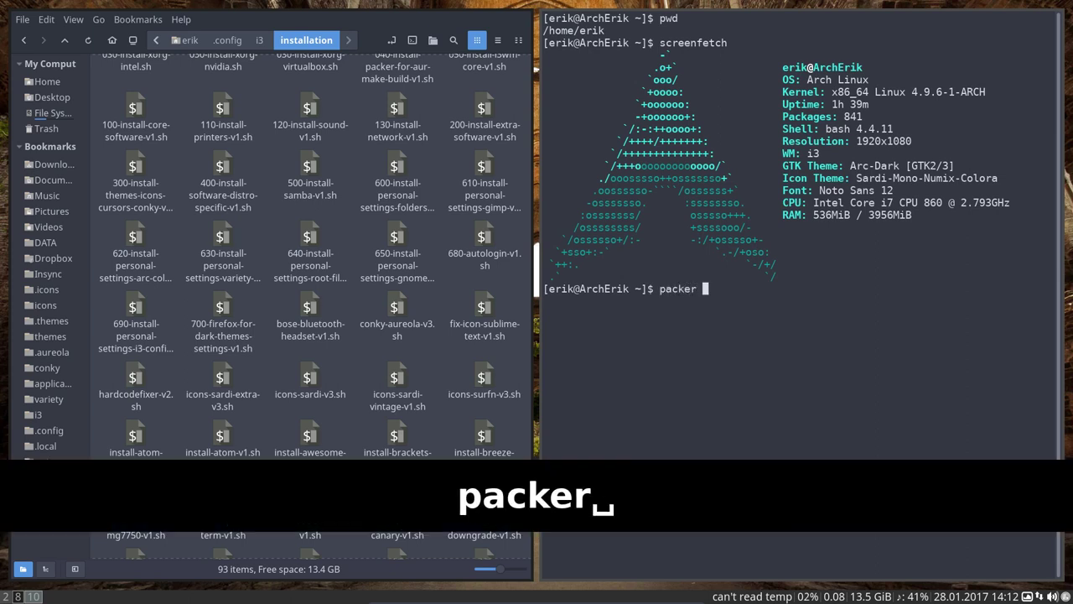
{"action": "type", "text": "musc"}
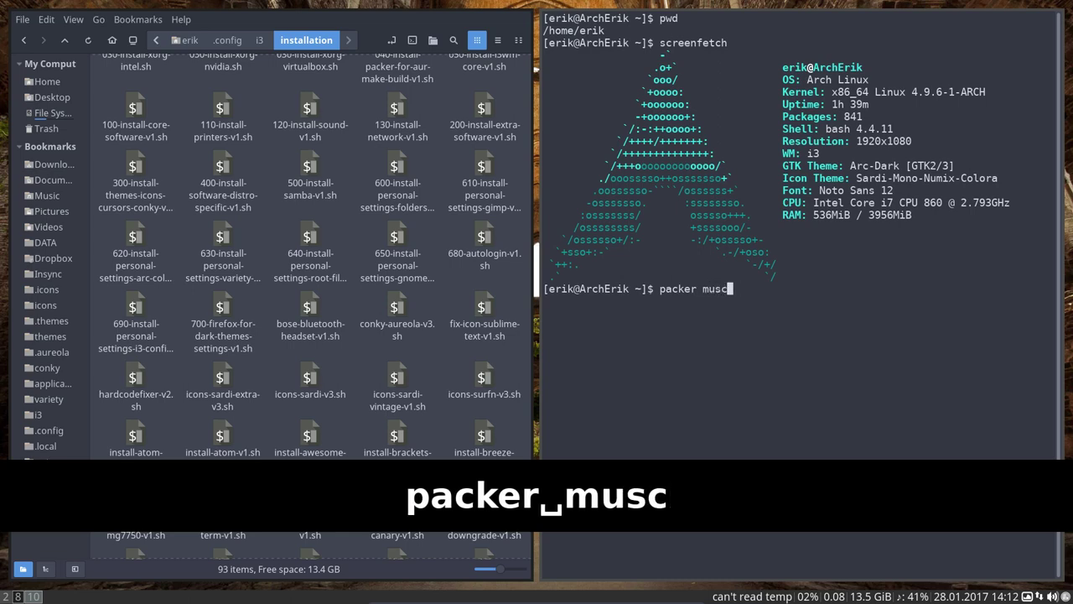
{"action": "type", "text": "i"}
{"action": "key", "text": "Return"}
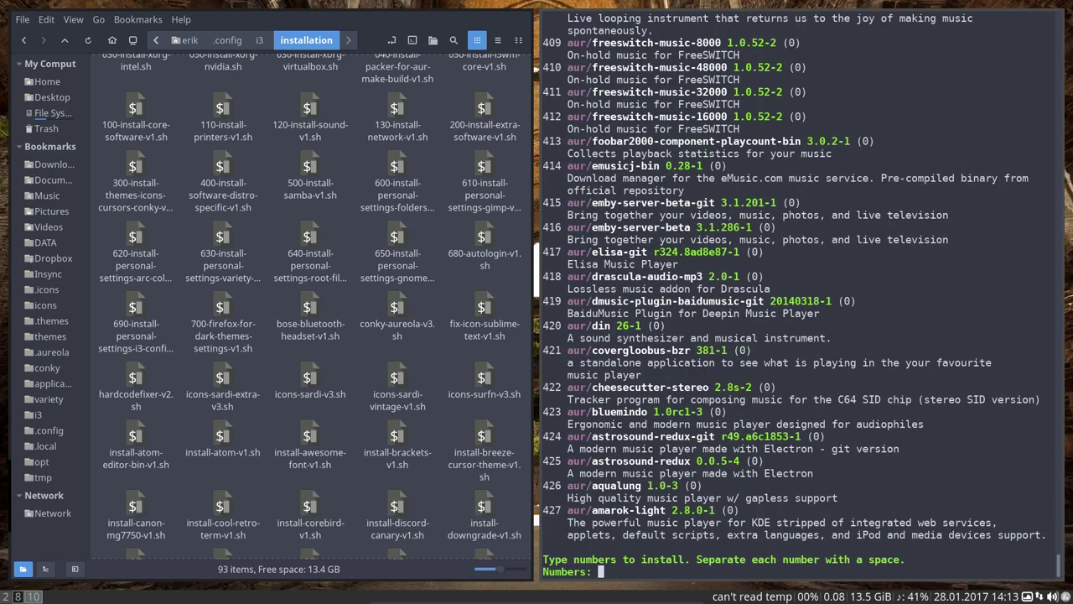
{"action": "scroll", "coordinate": [782, 286], "scroll_direction": "up", "scroll_amount": 10}
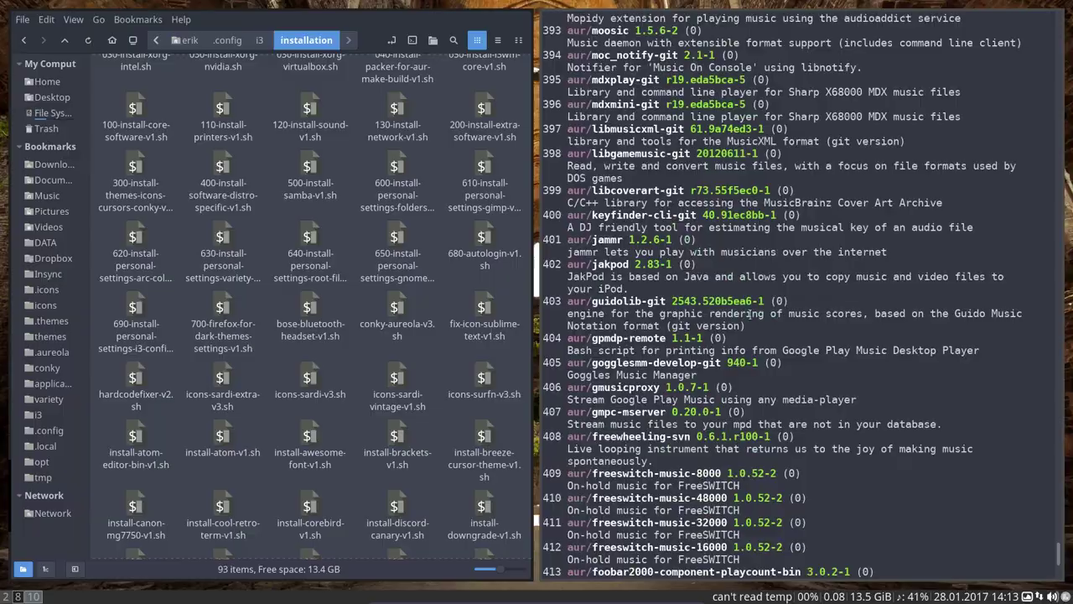
{"action": "scroll", "coordinate": [782, 287], "scroll_direction": "up", "scroll_amount": 15}
{"action": "scroll", "coordinate": [782, 287], "scroll_direction": "up", "scroll_amount": 15}
{"action": "scroll", "coordinate": [782, 286], "scroll_direction": "up", "scroll_amount": 15}
{"action": "scroll", "coordinate": [782, 286], "scroll_direction": "up", "scroll_amount": 15}
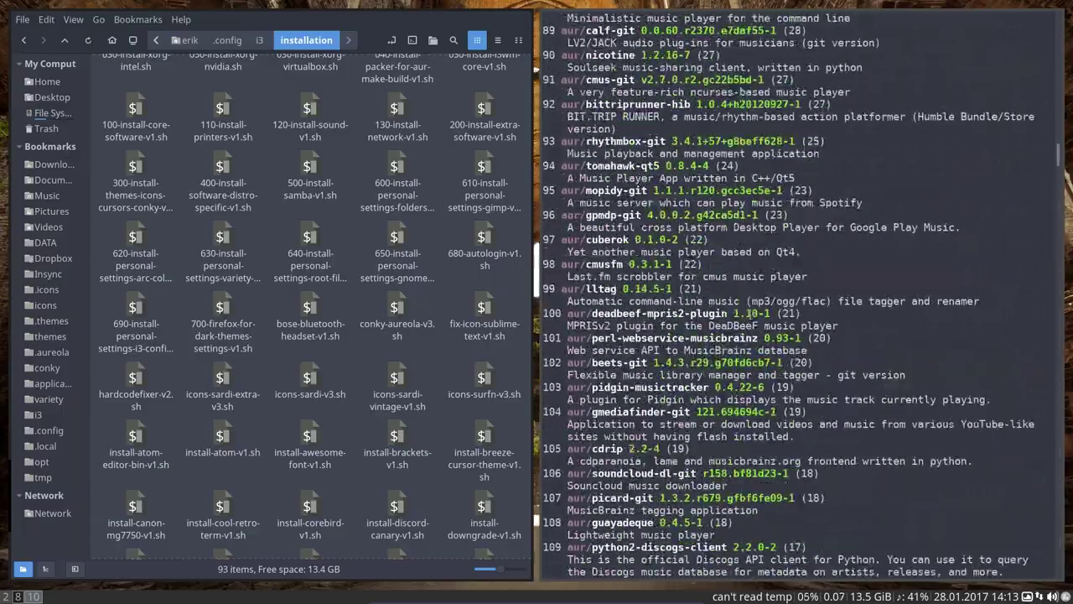
{"action": "scroll", "coordinate": [782, 286], "scroll_direction": "up", "scroll_amount": 15}
{"action": "scroll", "coordinate": [782, 287], "scroll_direction": "up", "scroll_amount": 15}
{"action": "scroll", "coordinate": [782, 287], "scroll_direction": "up", "scroll_amount": 5}
{"action": "scroll", "coordinate": [782, 287], "scroll_direction": "down", "scroll_amount": 10}
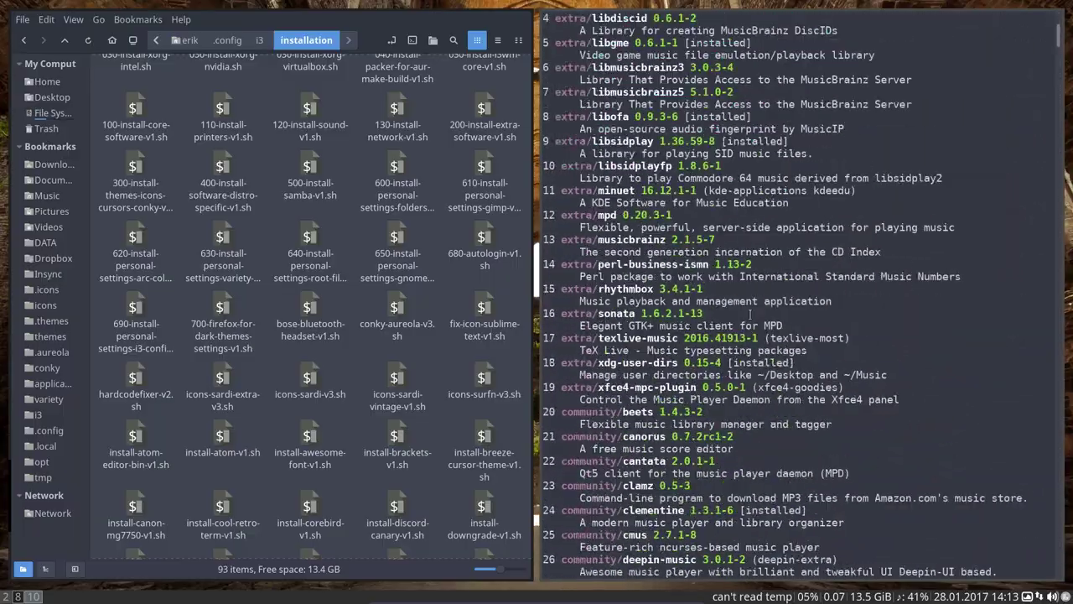
{"action": "scroll", "coordinate": [750, 314], "scroll_direction": "up", "scroll_amount": 6}
{"action": "left_click_drag", "start_coordinate": [590, 178], "coordinate": [628, 186]}
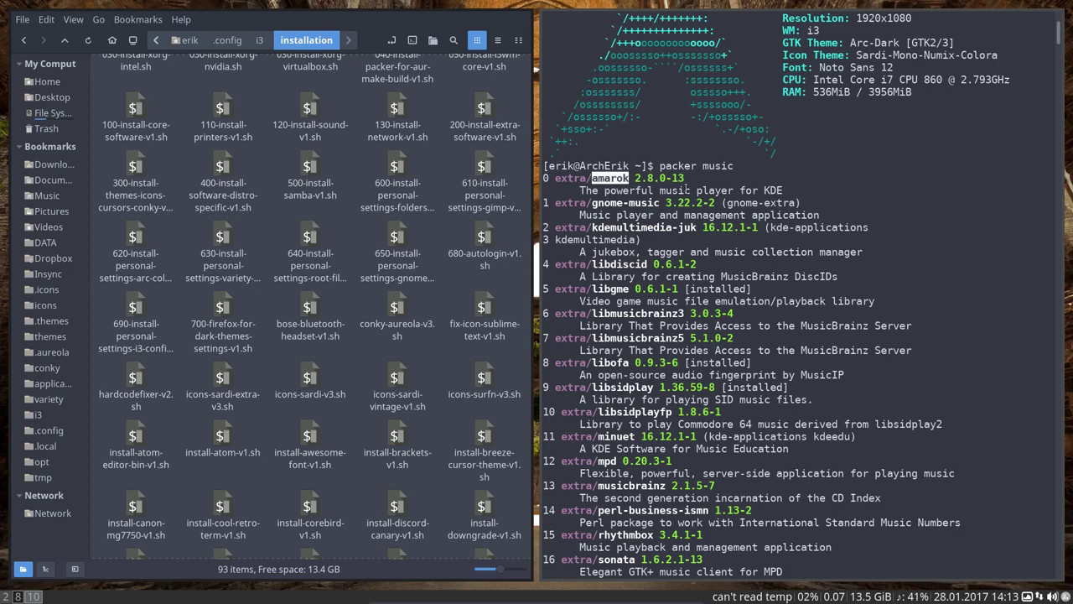
{"action": "left_click_drag", "start_coordinate": [764, 190], "coordinate": [1052, 190]}
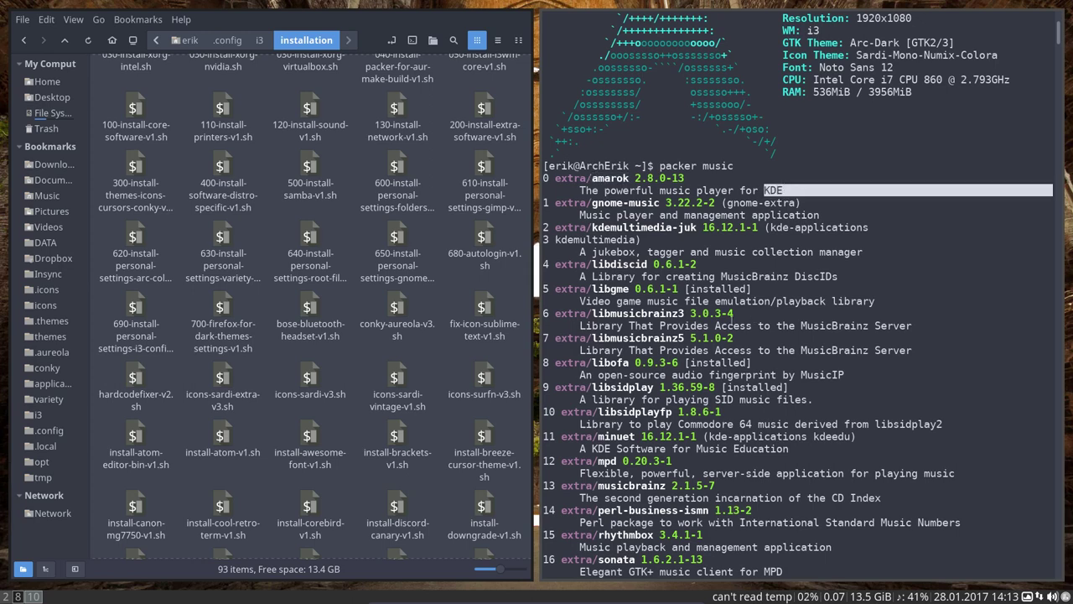
{"action": "scroll", "coordinate": [698, 375], "scroll_direction": "down", "scroll_amount": 5}
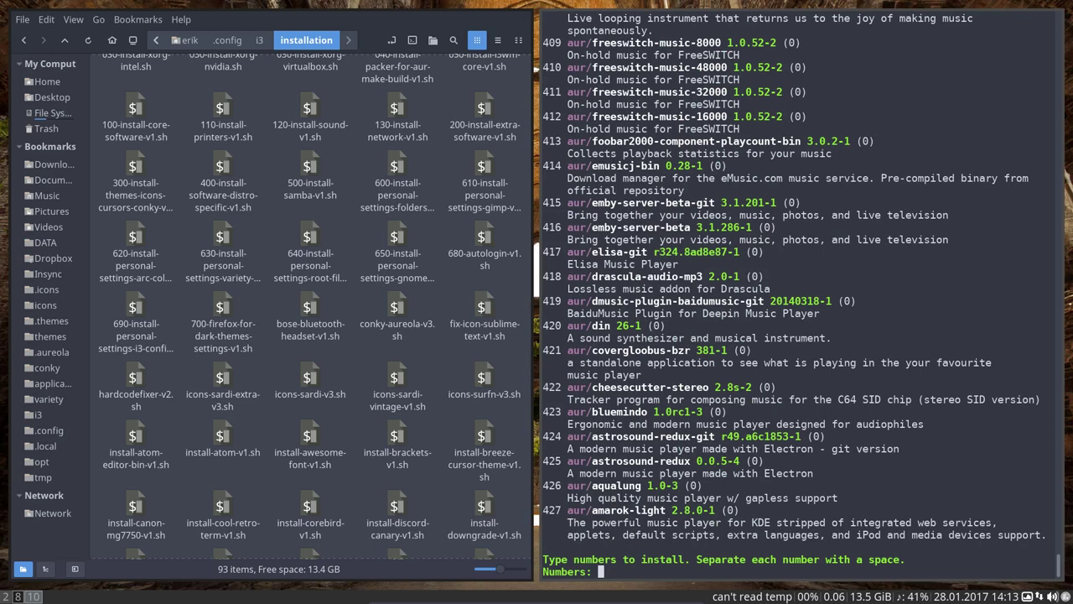
Step: Choose package 0 (amarok) and enter the sudo password
{"action": "key", "text": "Return"}
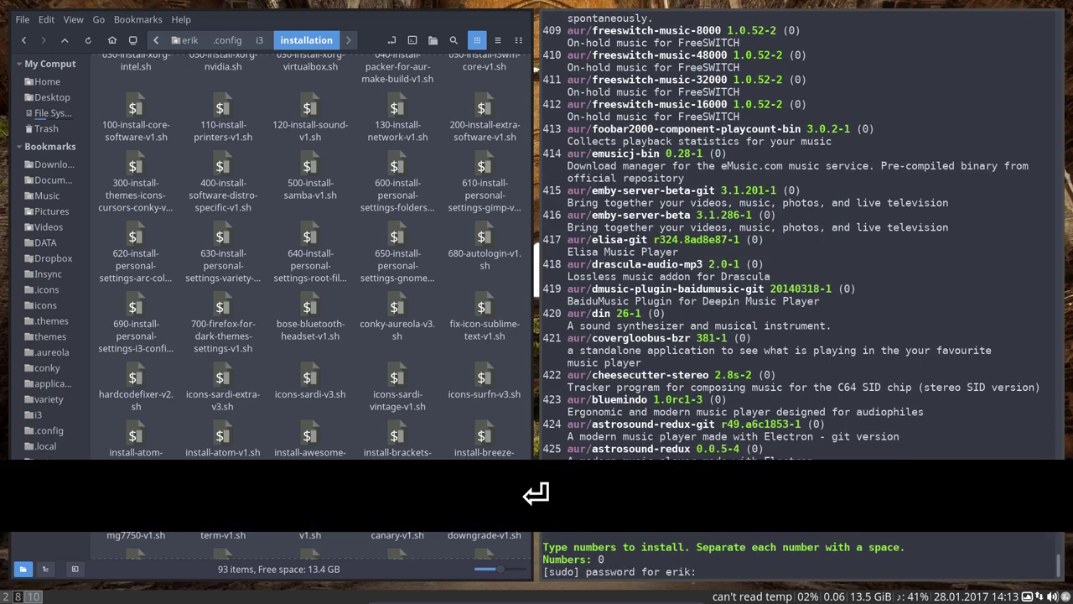
{"action": "key", "text": "Return"}
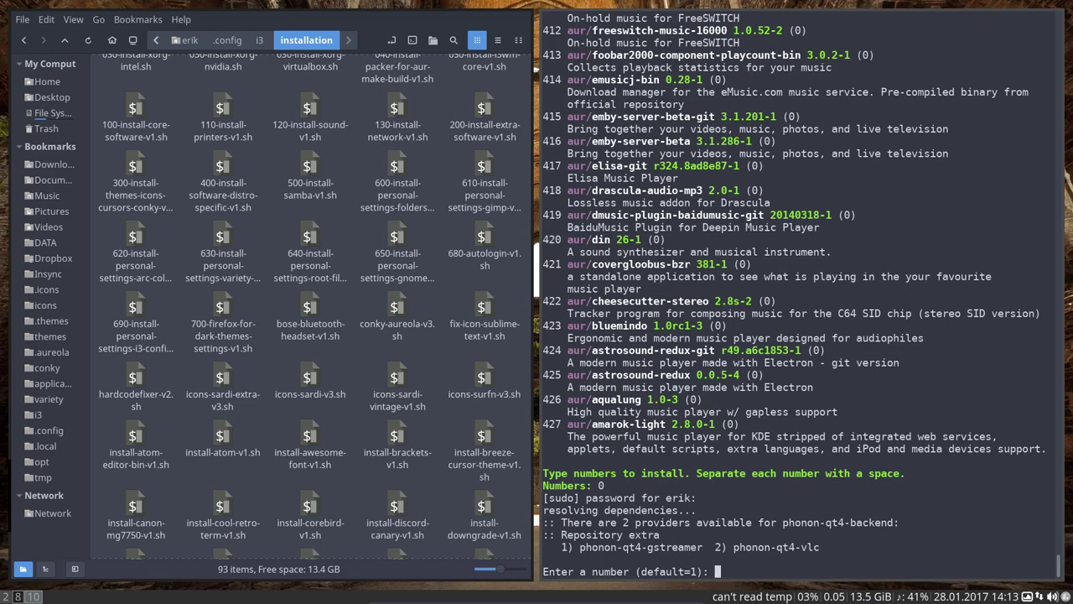
Step: Pick phonon backend provider 1 and install amarok with its 19 packages
{"action": "type", "text": "1"}
{"action": "key", "text": "Return"}
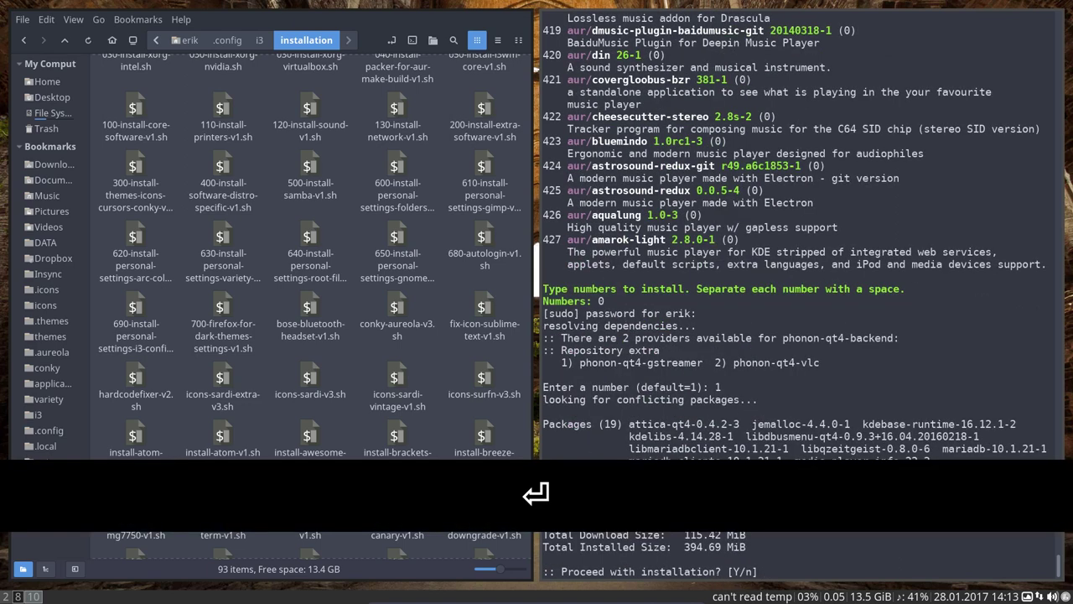
{"action": "key", "text": "Return"}
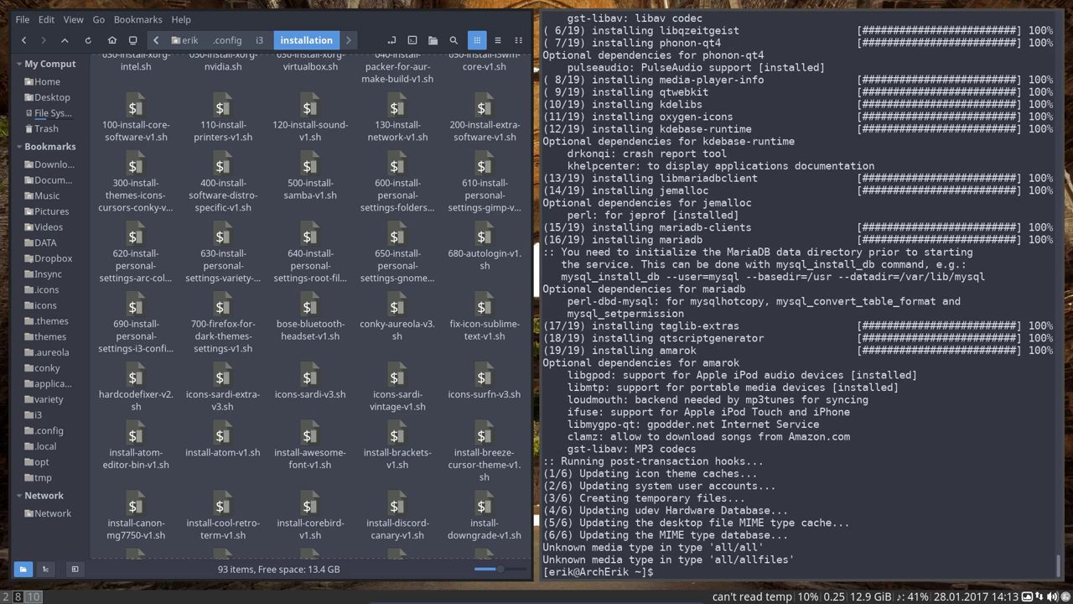
{"action": "key", "text": "super+d"}
Step: Launch Amarok by typing 'am' in dmenu
{"action": "type", "text": "a"}
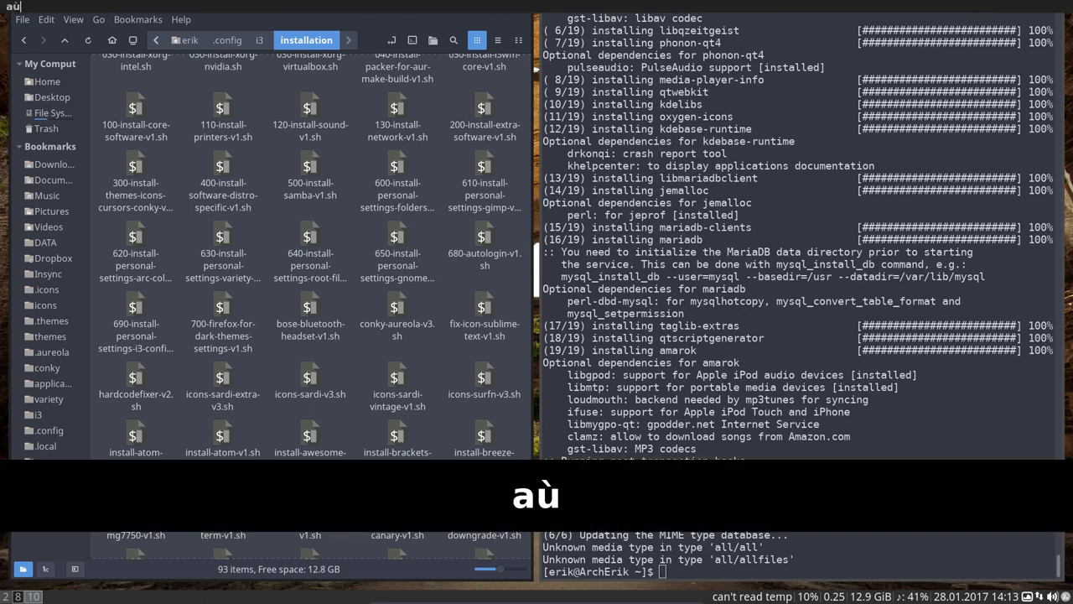
{"action": "type", "text": "m"}
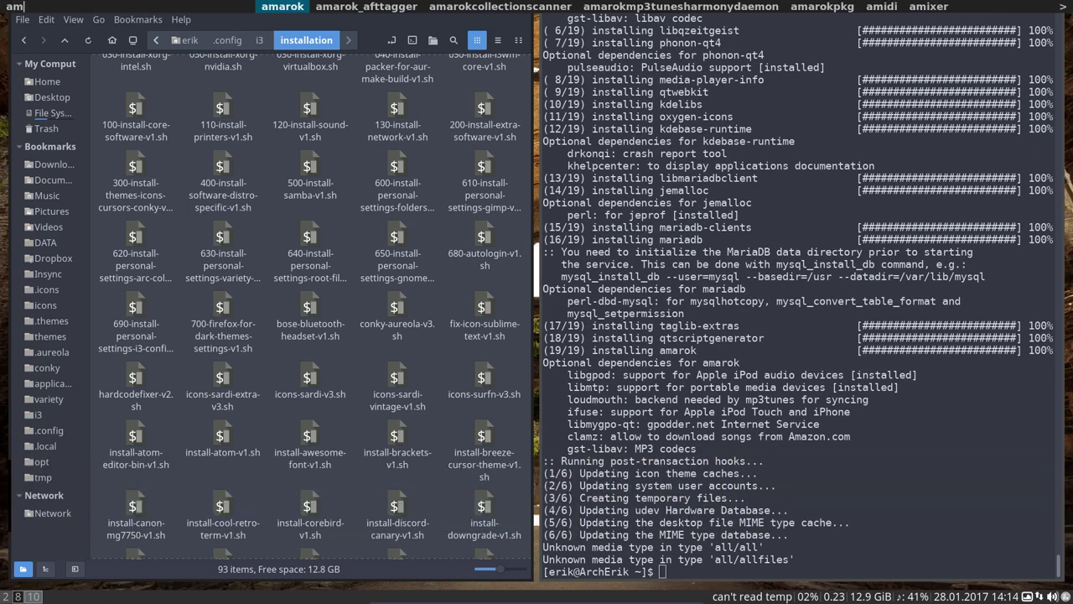
{"action": "key", "text": "Return"}
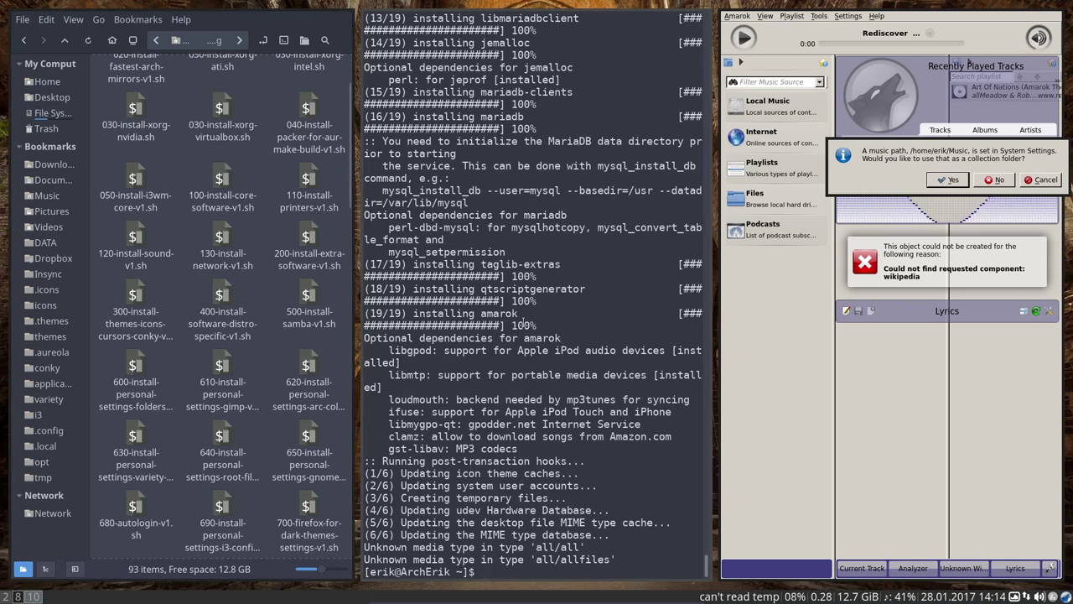
Step: Close the terminal, accept Music as Amarok's collection folder, and send Amarok to the tray
{"action": "key", "text": "super+shift+q"}
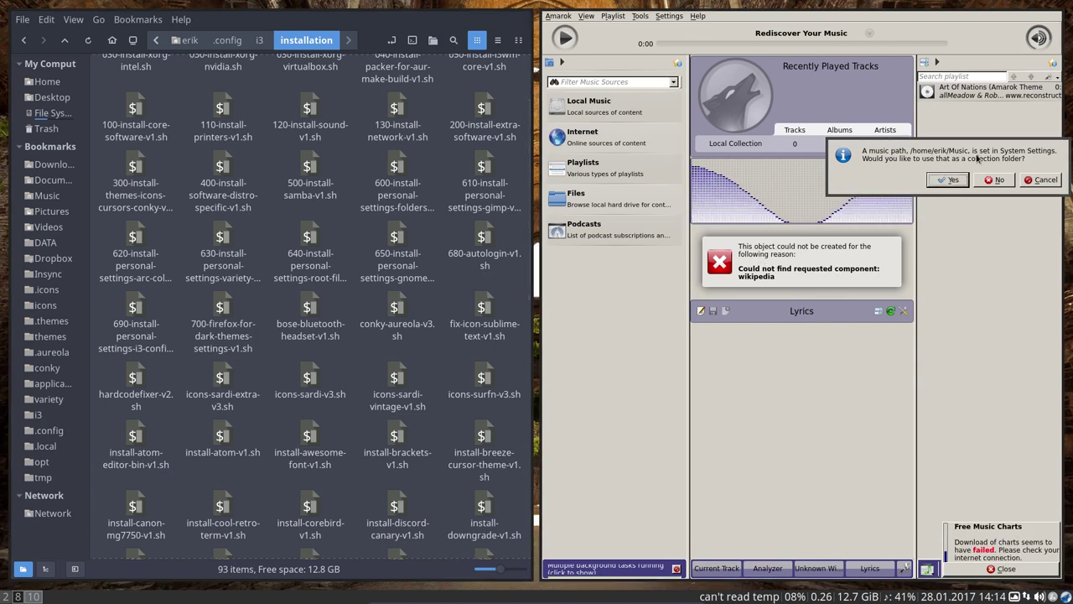
{"action": "left_click", "coordinate": [951, 180]}
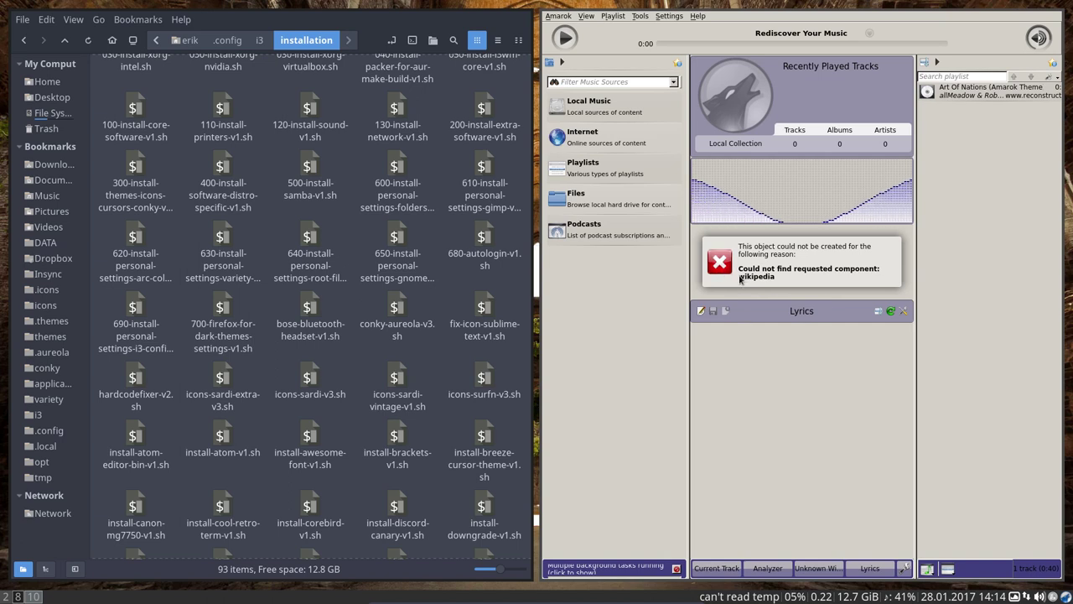
{"action": "key", "text": "super+shift+q"}
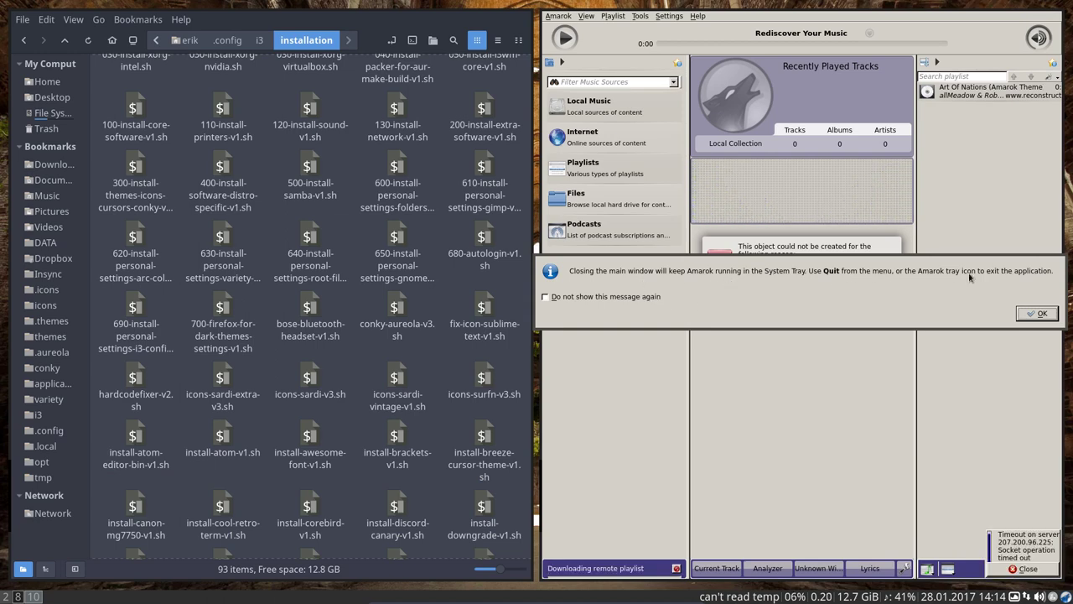
{"action": "left_click", "coordinate": [1037, 314]}
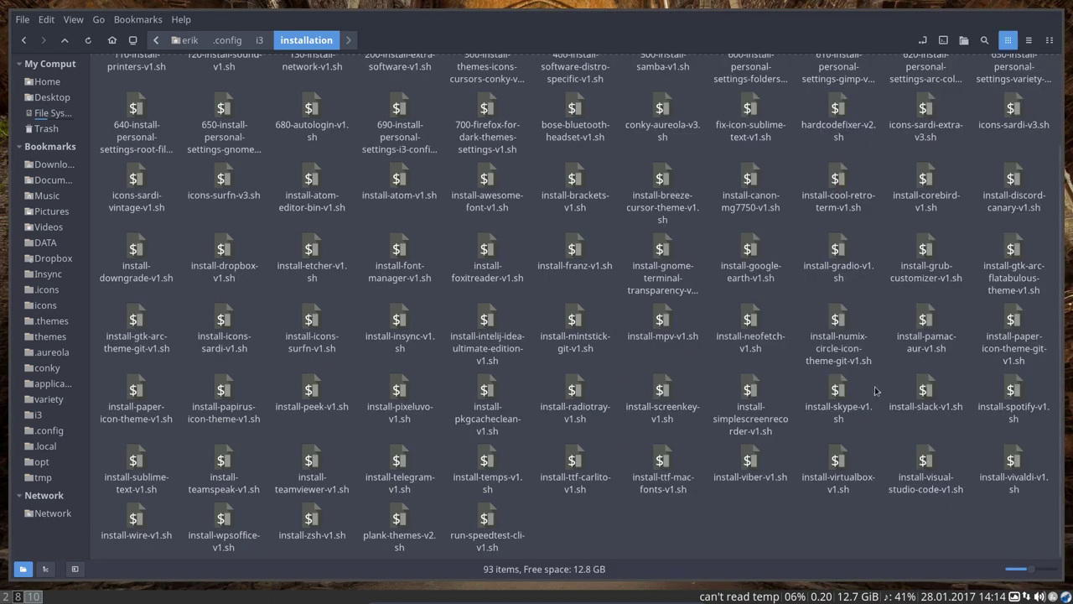
Step: Restore Amarok from the tray, move it to workspace 3, and check the other workspaces
{"action": "left_click", "coordinate": [1066, 597]}
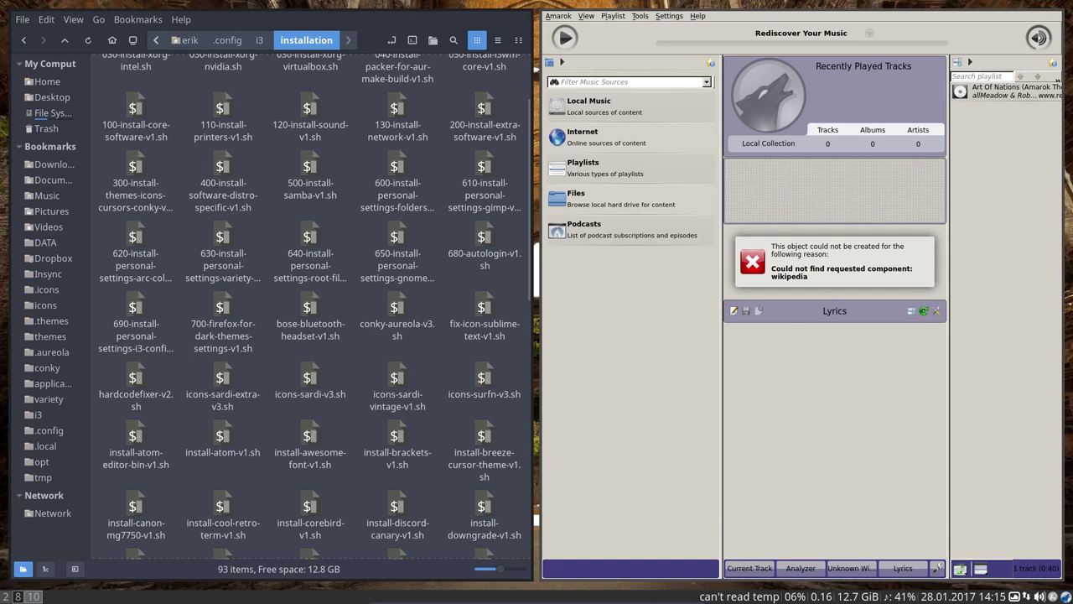
{"action": "key", "text": "super+shift+3"}
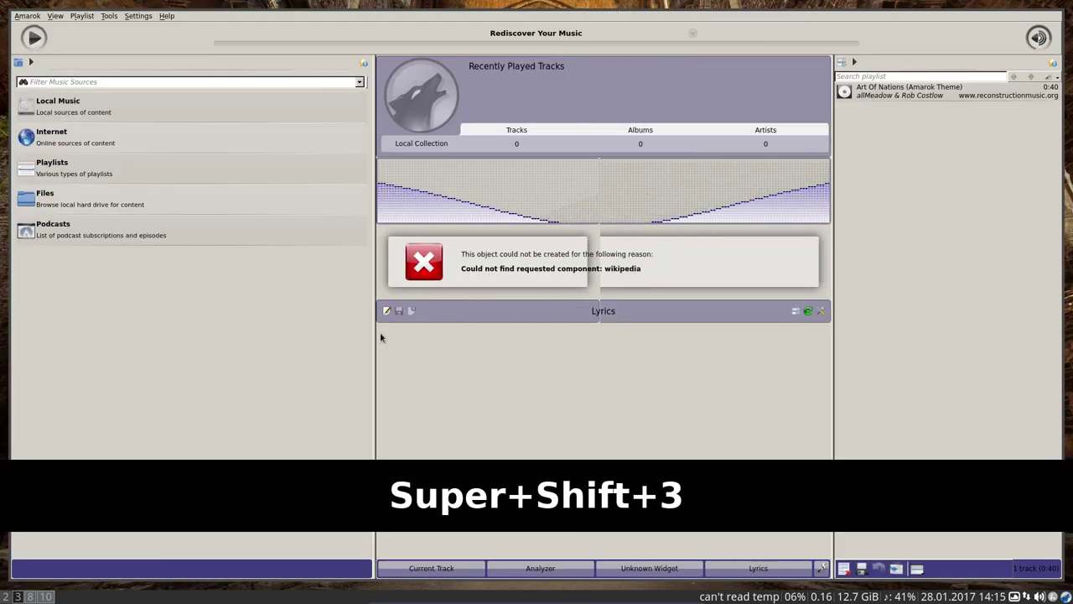
{"action": "left_click", "coordinate": [16, 596]}
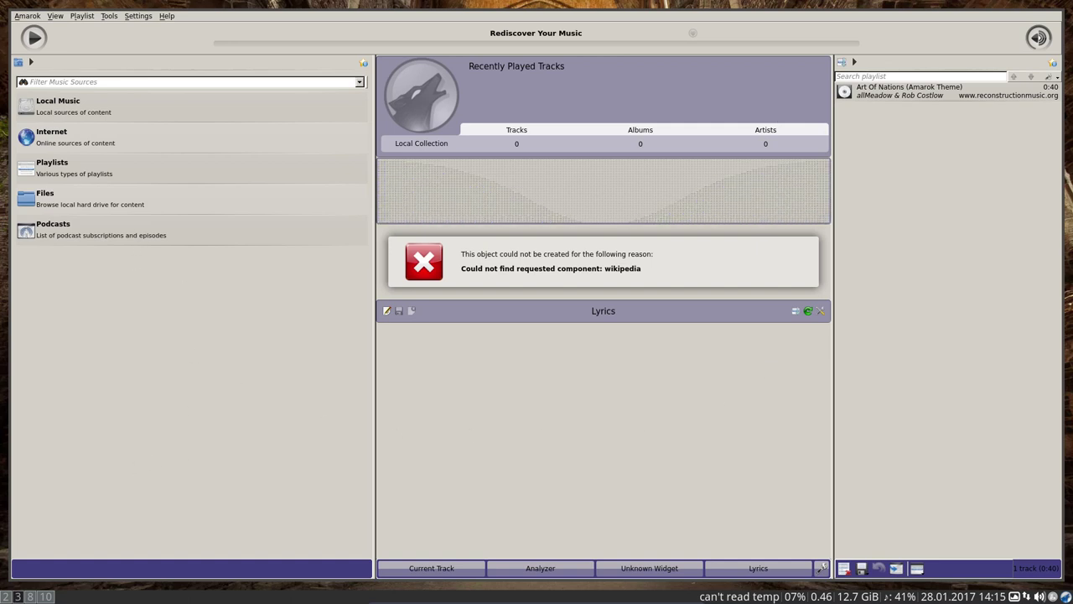
{"action": "left_click", "coordinate": [30, 596]}
{"action": "left_click", "coordinate": [45, 596]}
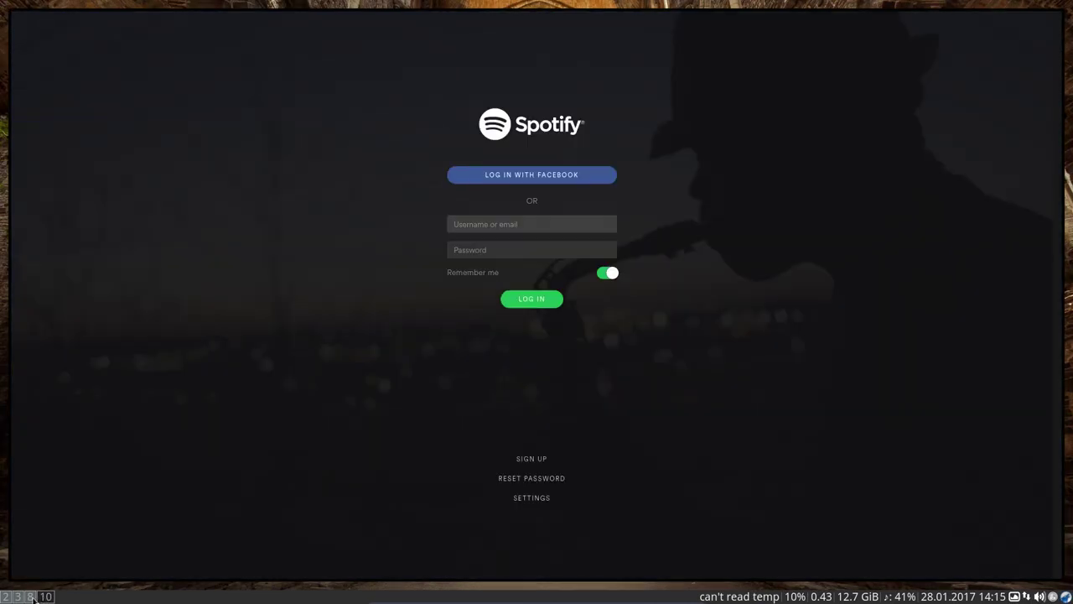
{"action": "left_click", "coordinate": [32, 596]}
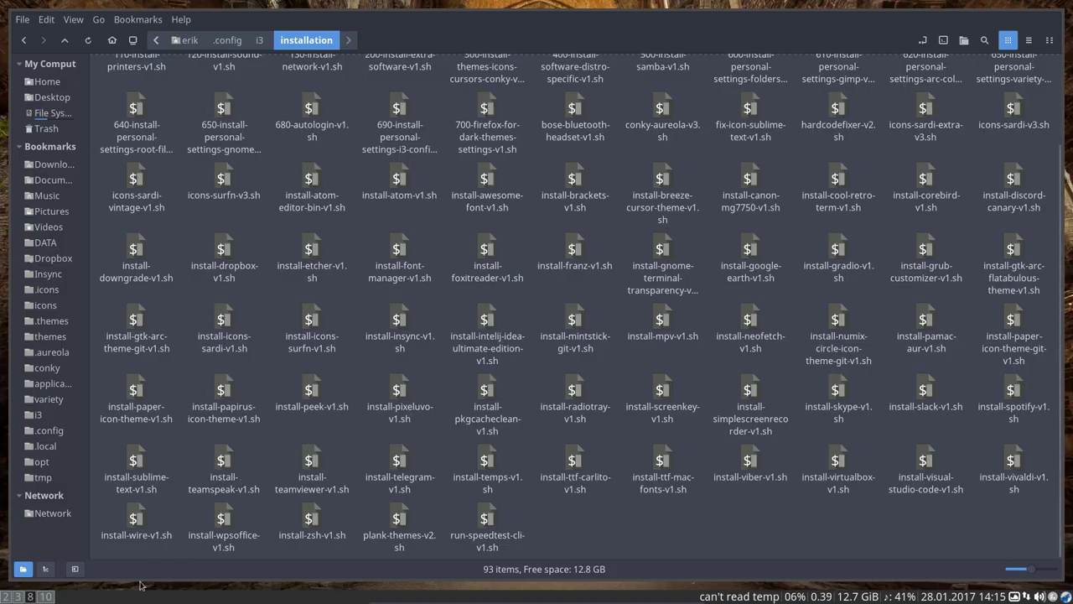
{"action": "left_click", "coordinate": [17, 596]}
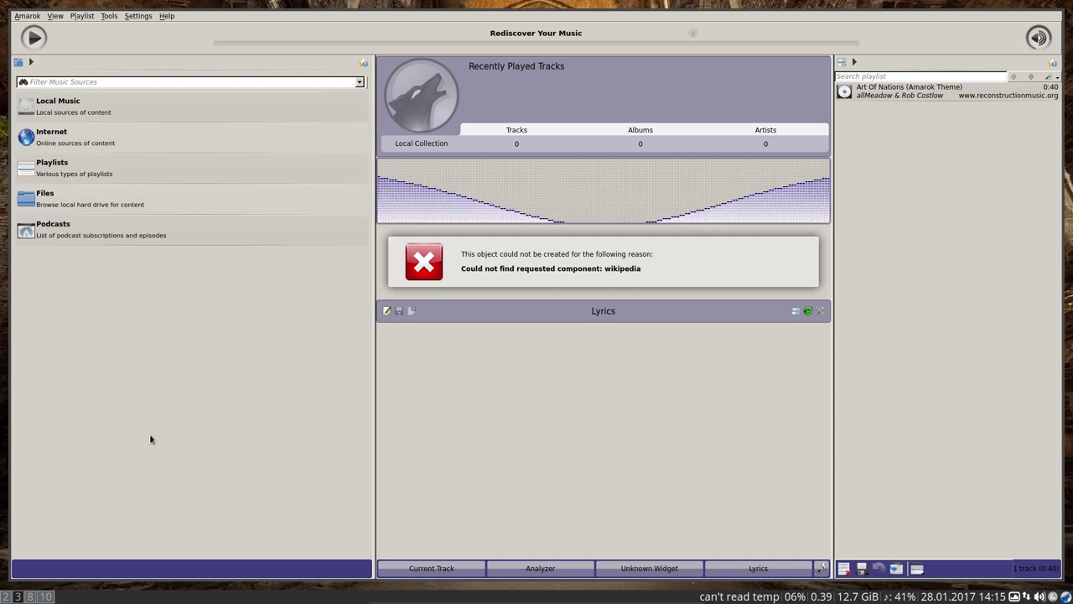
Step: Close Amarok's main window with the tray reminder set to 'Do not show again'
{"action": "left_click", "coordinate": [27, 15]}
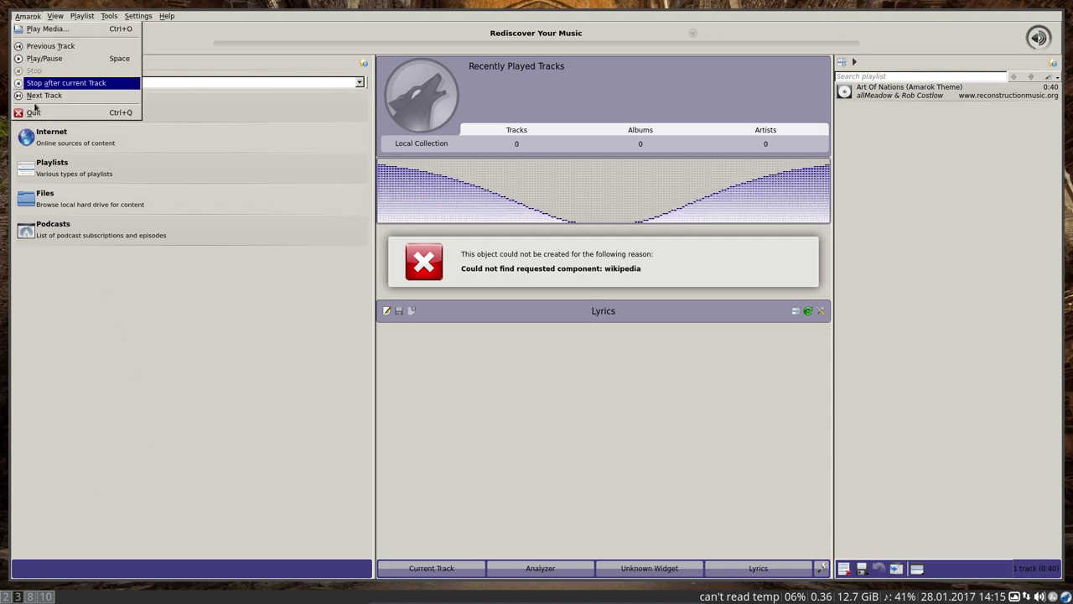
{"action": "left_click", "coordinate": [134, 330]}
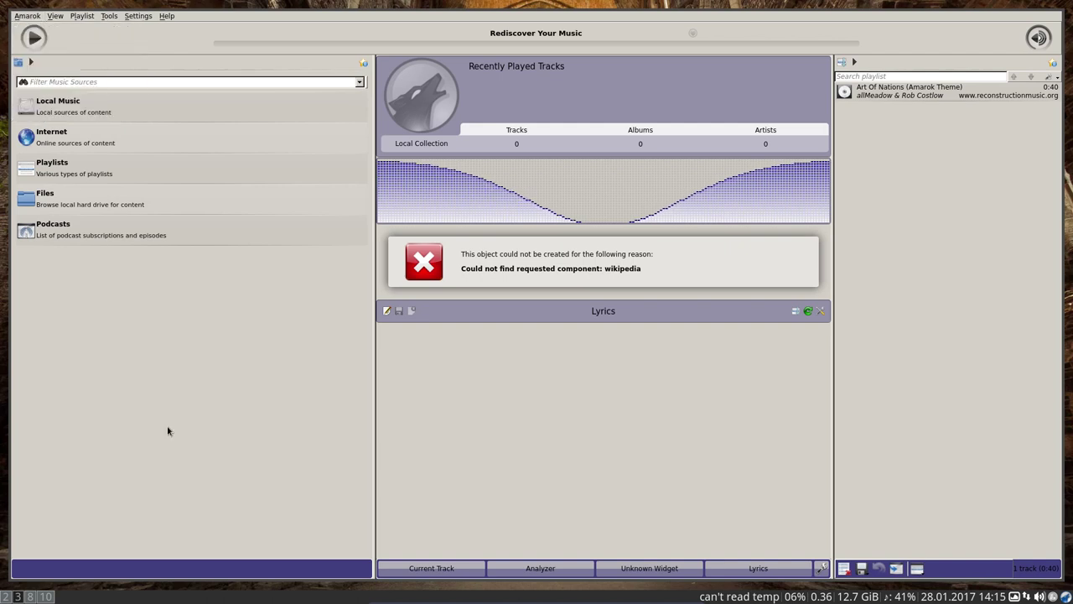
{"action": "key", "text": "super+shift+q"}
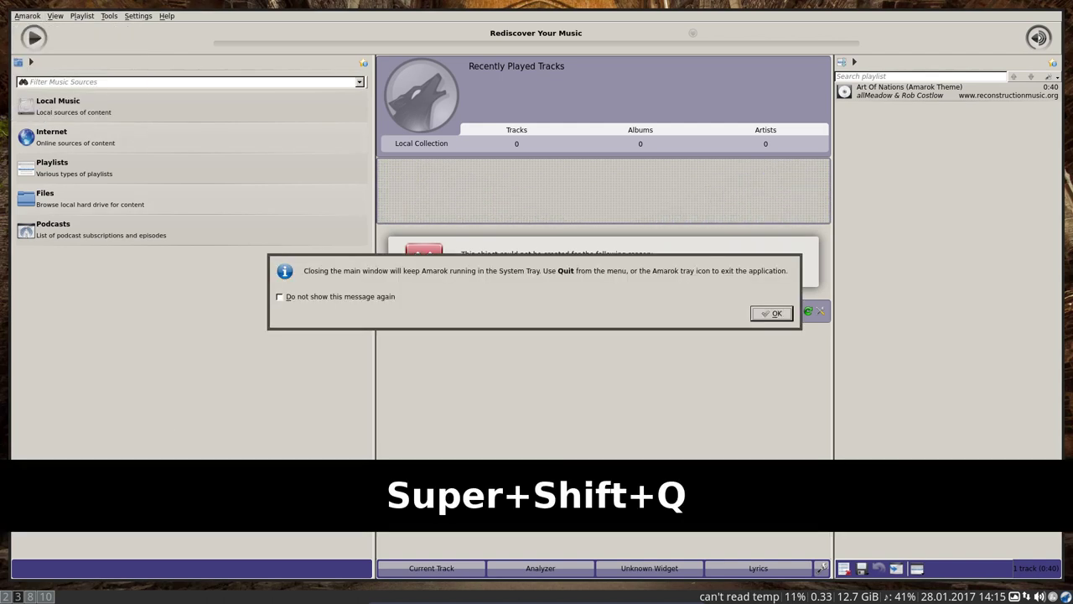
{"action": "left_click", "coordinate": [321, 298]}
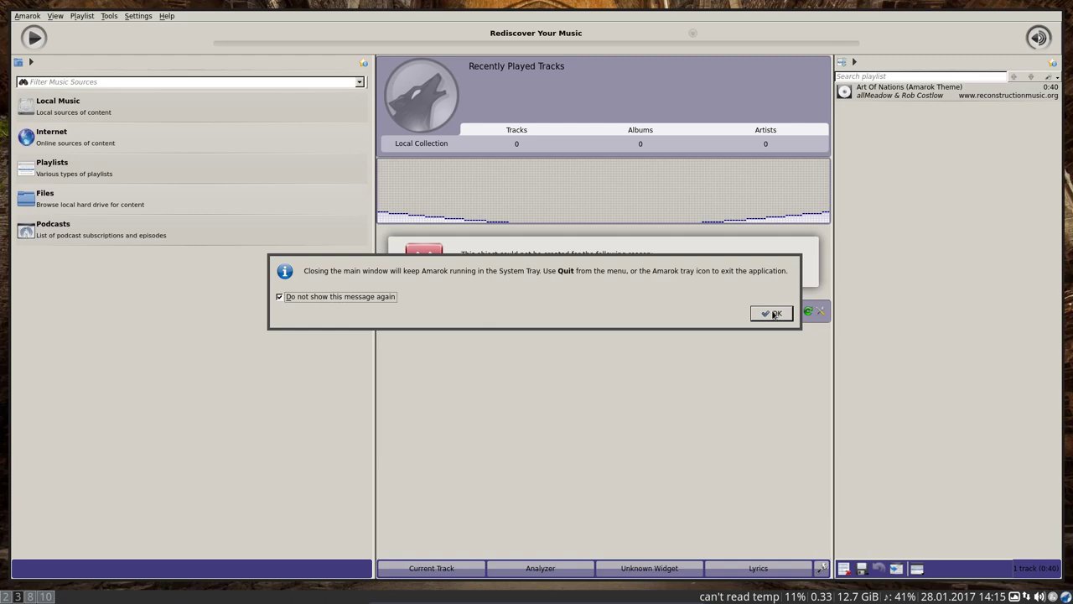
{"action": "left_click", "coordinate": [771, 312]}
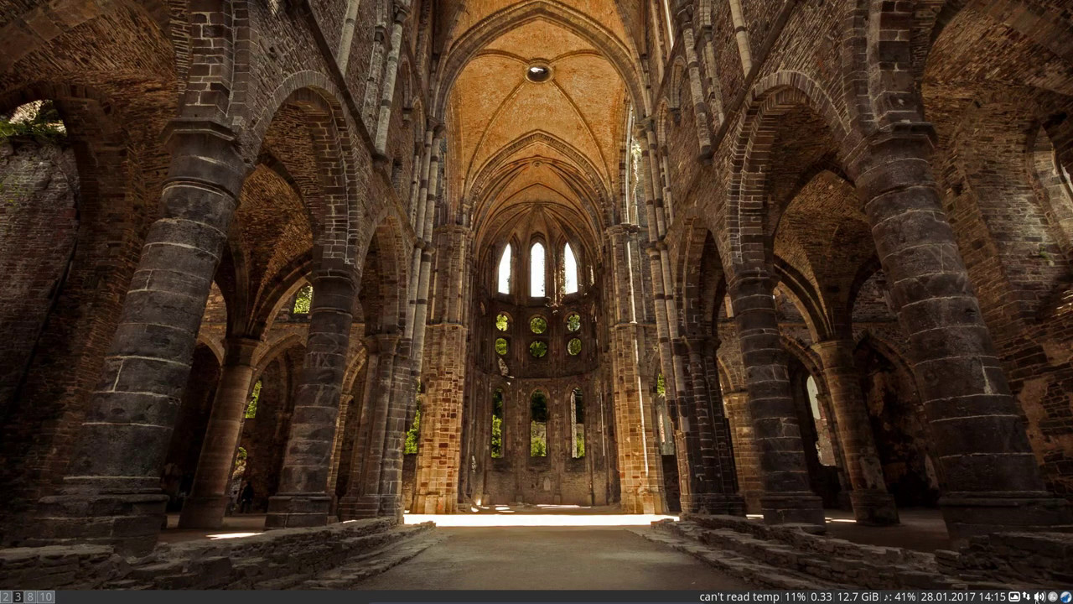
Step: Quit Amarok from its tray menu, ticking 'Do not ask again'
{"action": "right_click", "coordinate": [1066, 596]}
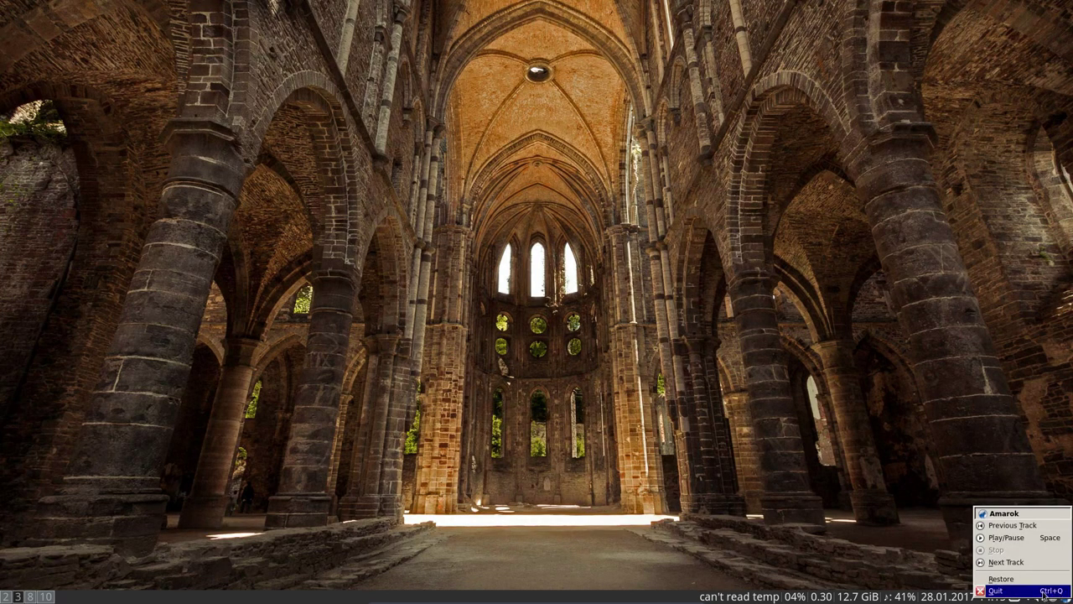
{"action": "left_click", "coordinate": [1002, 582]}
{"action": "left_click", "coordinate": [481, 267]}
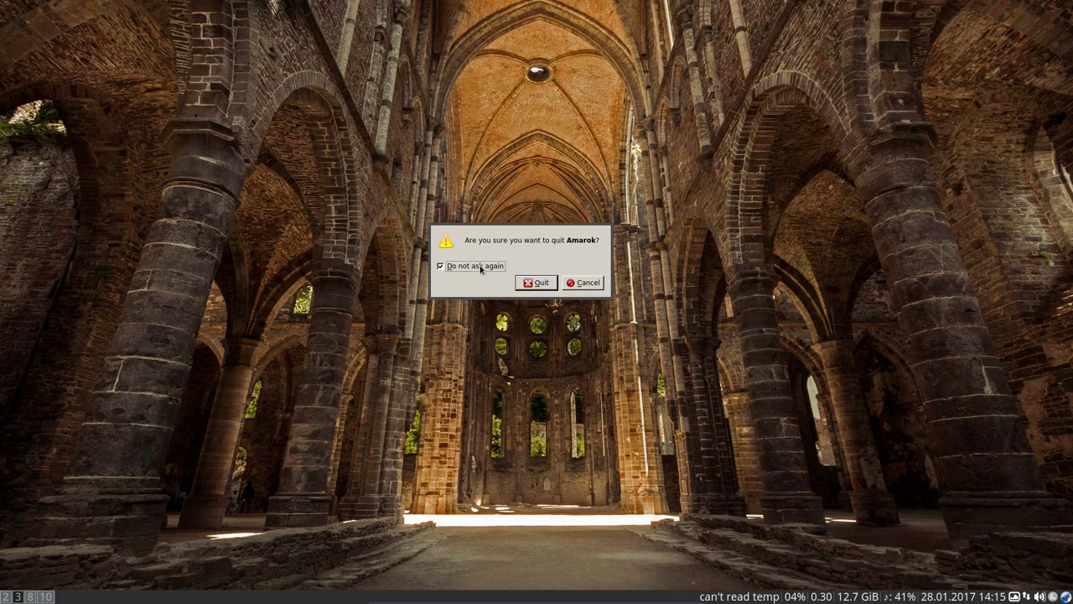
{"action": "left_click", "coordinate": [530, 282]}
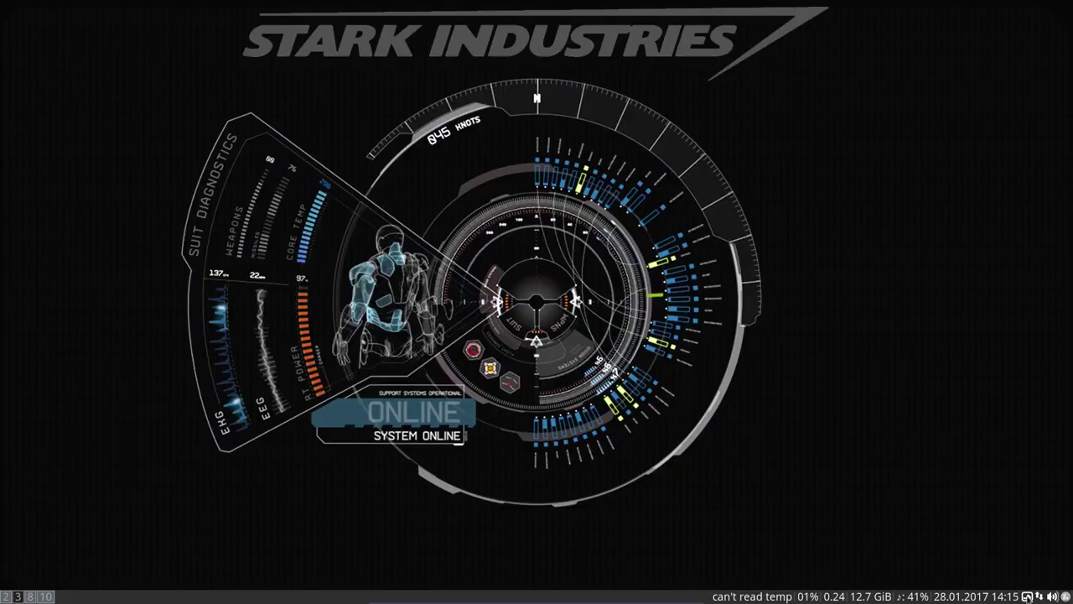
Step: Revert Variety to the previous Canon camera wallpaper and open Variety's Preferences
{"action": "left_click", "coordinate": [1026, 596]}
{"action": "left_click", "coordinate": [1028, 596]}
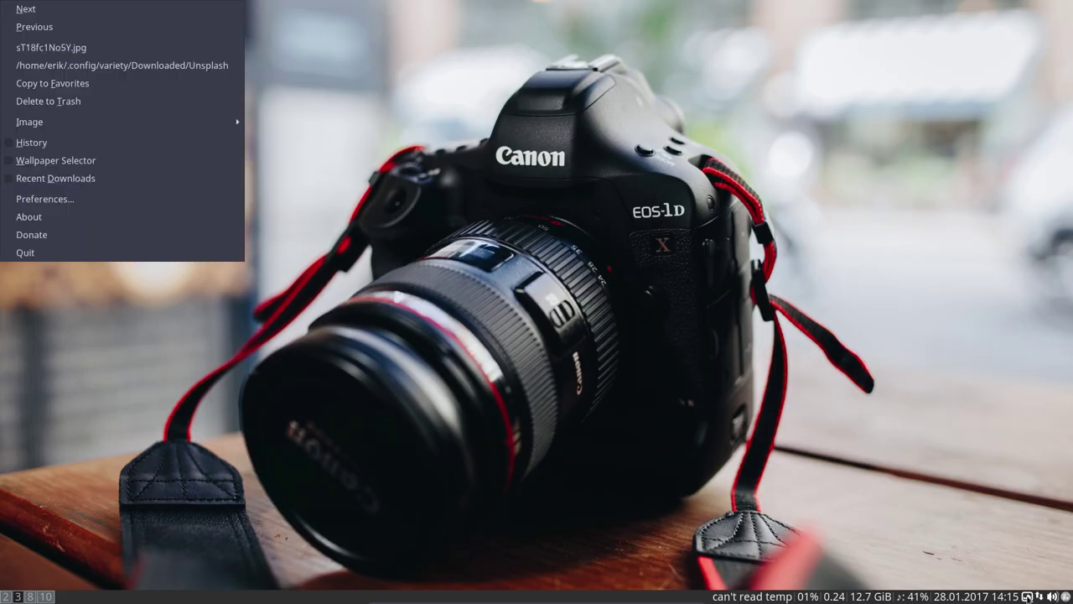
{"action": "left_click", "coordinate": [171, 201]}
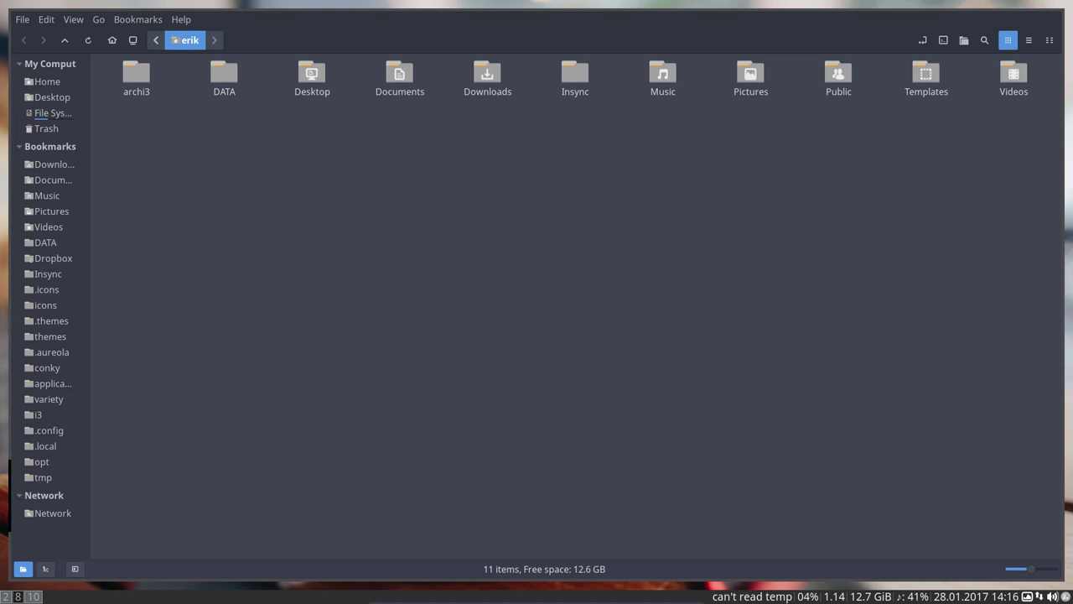
Step: Browse into ~/.config/i3 in Nemo and select the i3 config file
{"action": "left_click", "coordinate": [55, 368]}
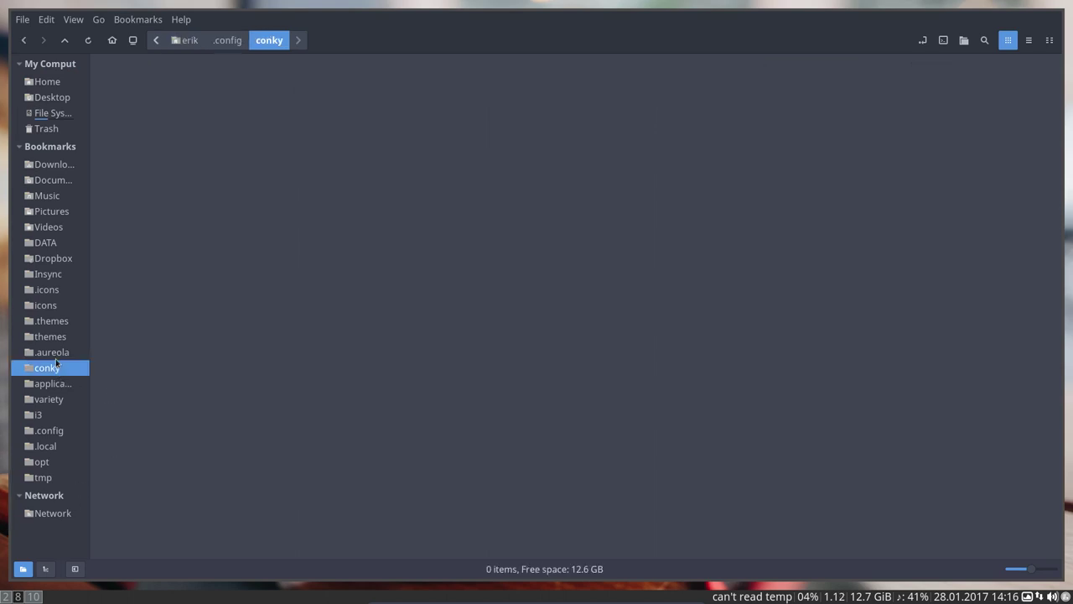
{"action": "left_click", "coordinate": [56, 352]}
{"action": "left_click", "coordinate": [47, 416]}
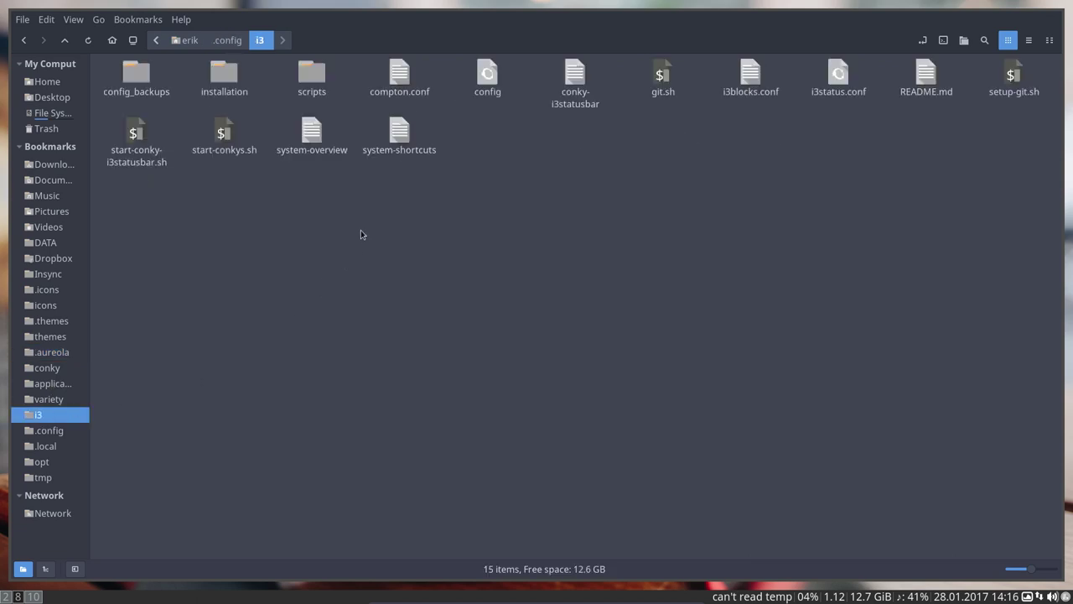
{"action": "left_click_drag", "start_coordinate": [389, 175], "coordinate": [441, 114]}
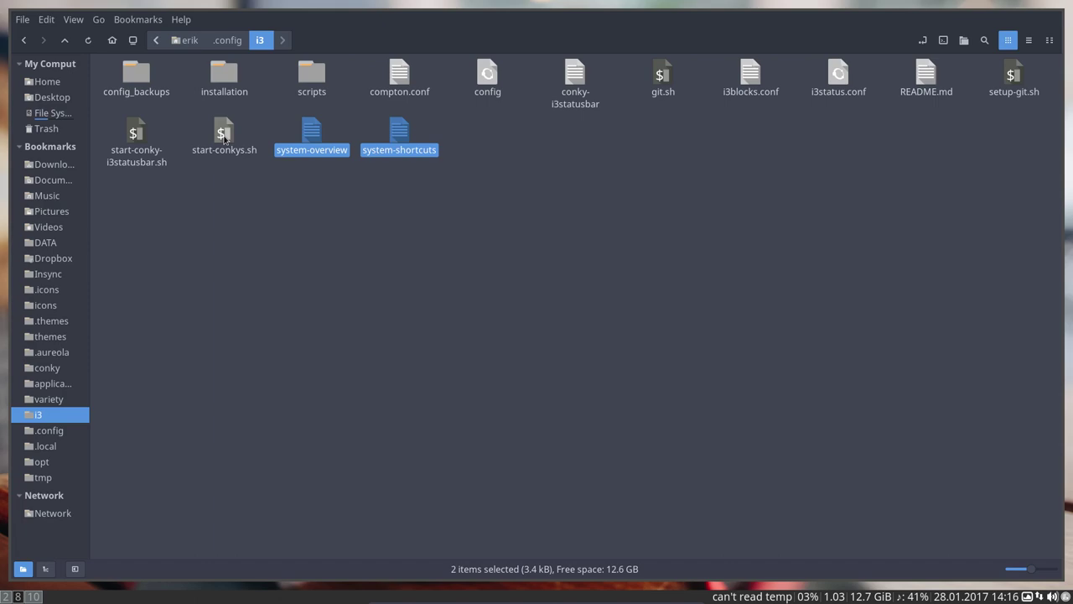
{"action": "left_click", "coordinate": [224, 138]}
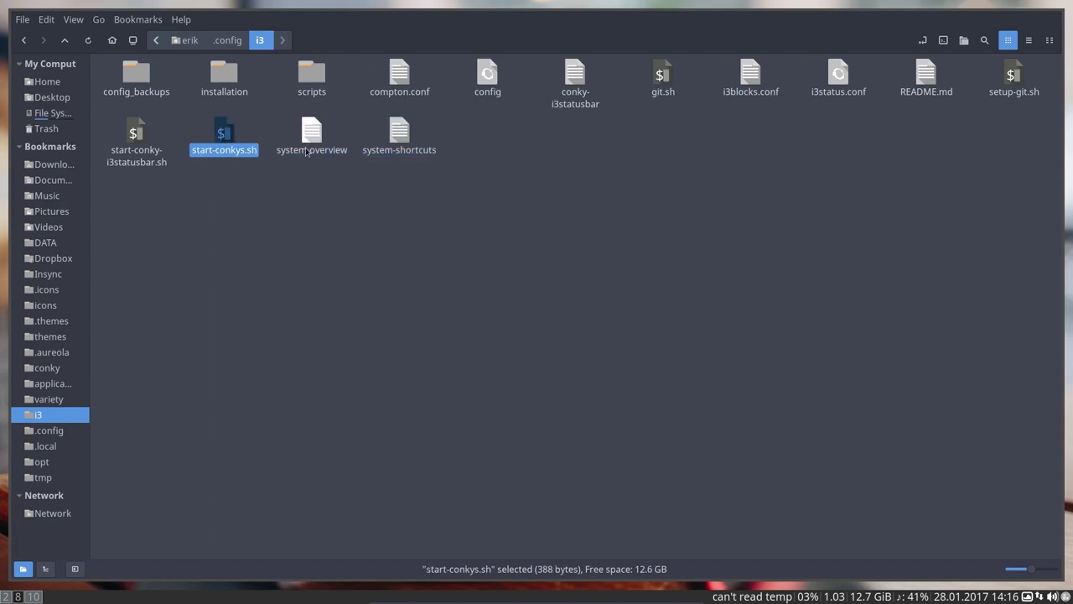
{"action": "left_click", "coordinate": [492, 77]}
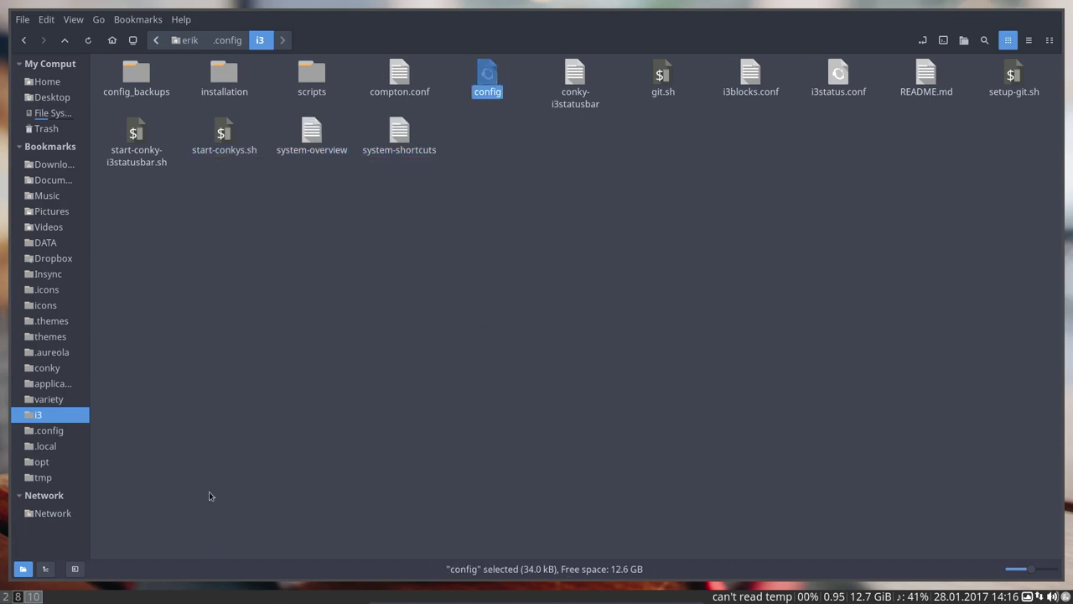
Step: Open the i3 config in Sublime Text and search 'conky' to reach the Conky autostart section
{"action": "key", "text": "Return"}
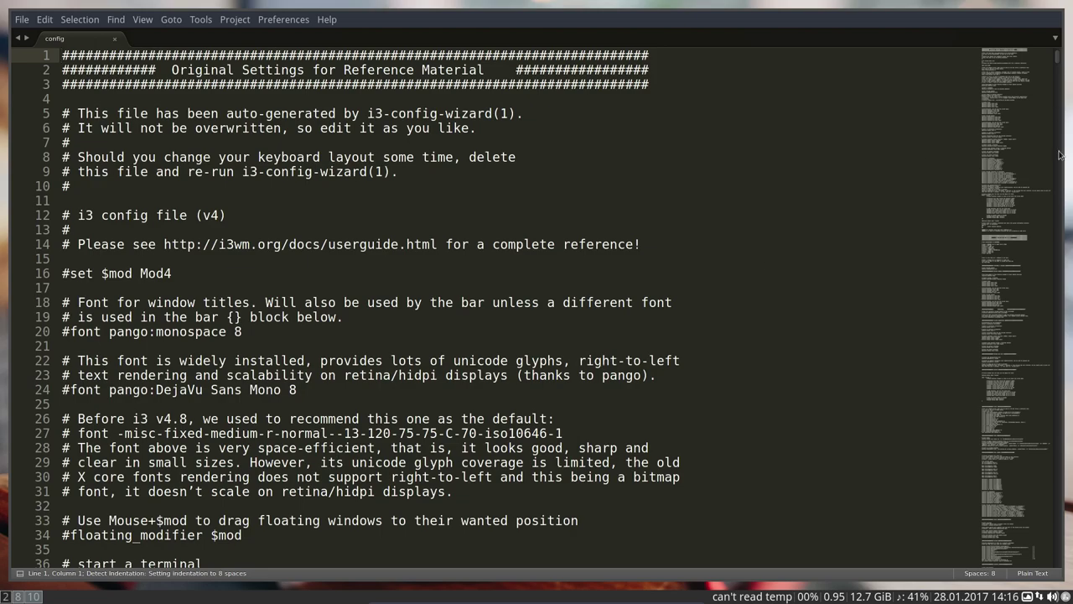
{"action": "left_click_drag", "start_coordinate": [1044, 67], "coordinate": [1040, 407]}
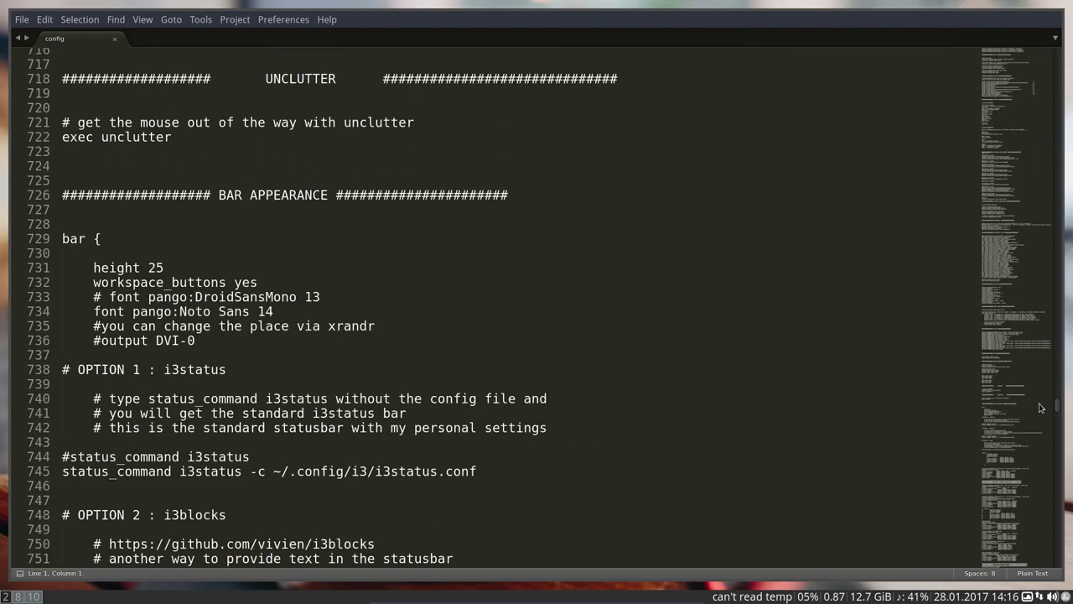
{"action": "scroll", "coordinate": [1040, 408], "scroll_direction": "up", "scroll_amount": 15}
{"action": "left_click", "coordinate": [702, 393]}
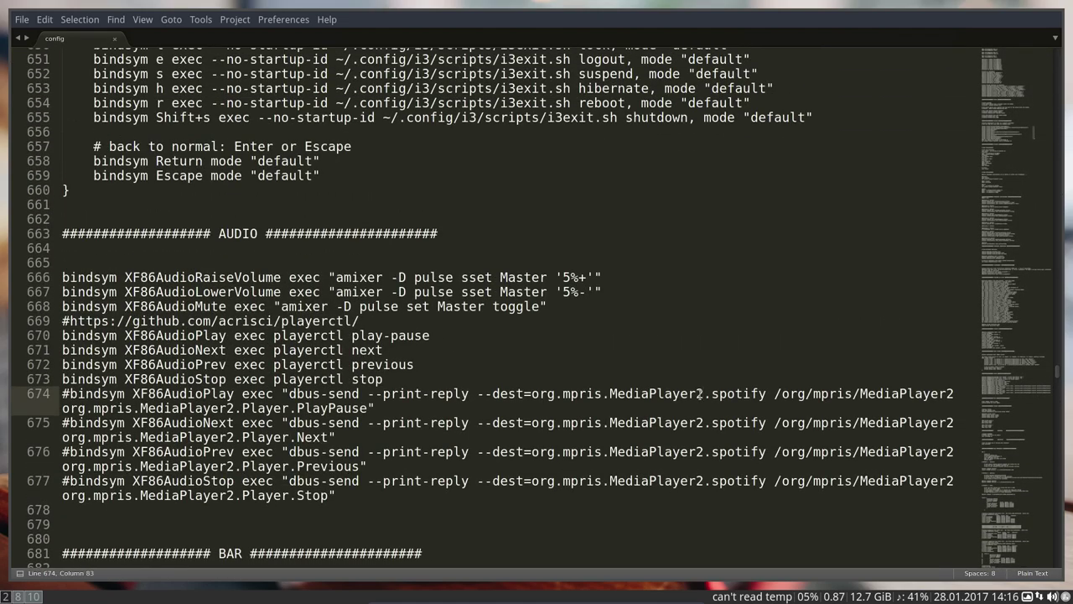
{"action": "key", "text": "ctrl+f"}
{"action": "type", "text": "conky"}
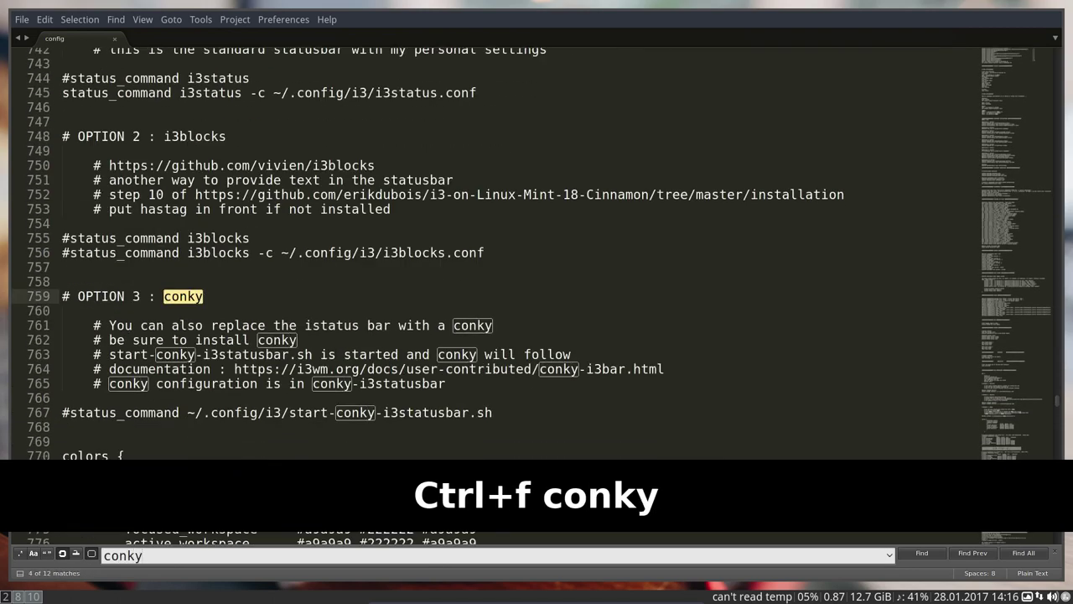
{"action": "left_click", "coordinate": [917, 553]}
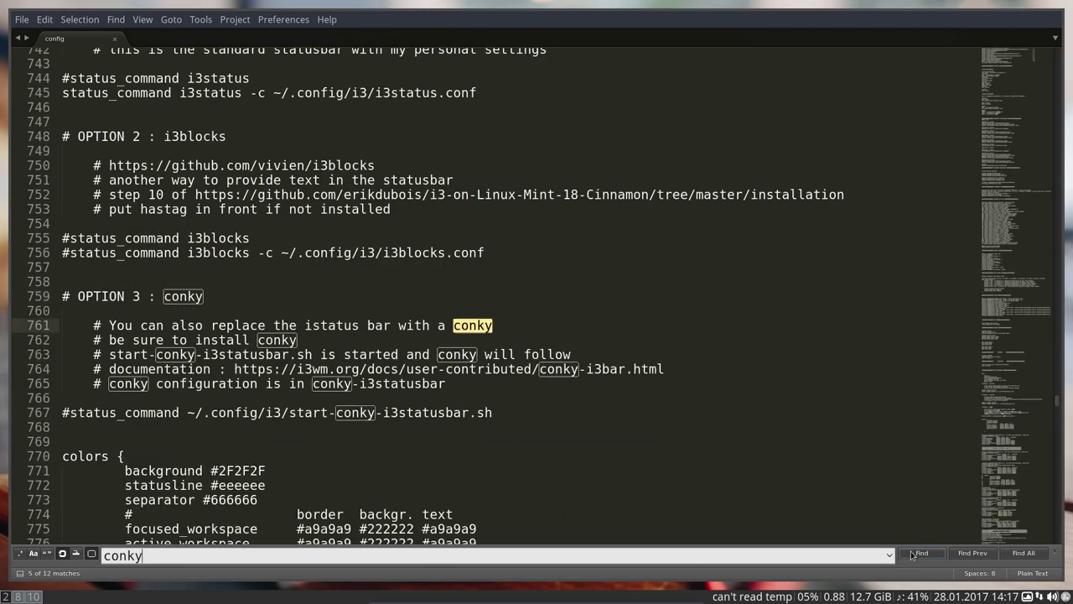
{"action": "left_click", "coordinate": [914, 554]}
{"action": "left_click", "coordinate": [917, 554]}
{"action": "left_click", "coordinate": [916, 553]}
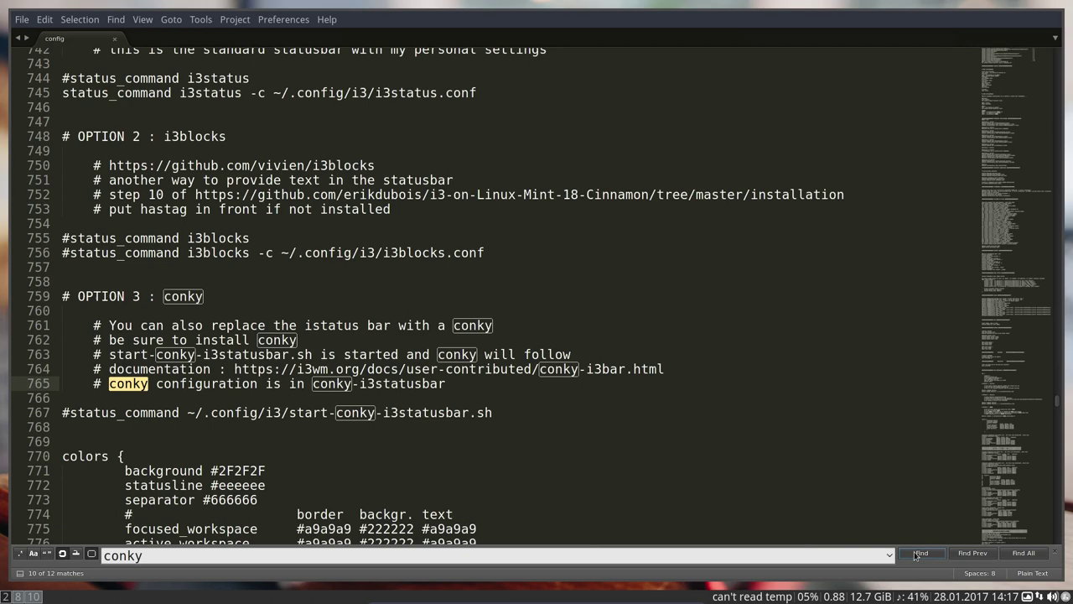
{"action": "key", "text": "Return"}
{"action": "key", "text": "Return"}
{"action": "key", "text": "Return"}
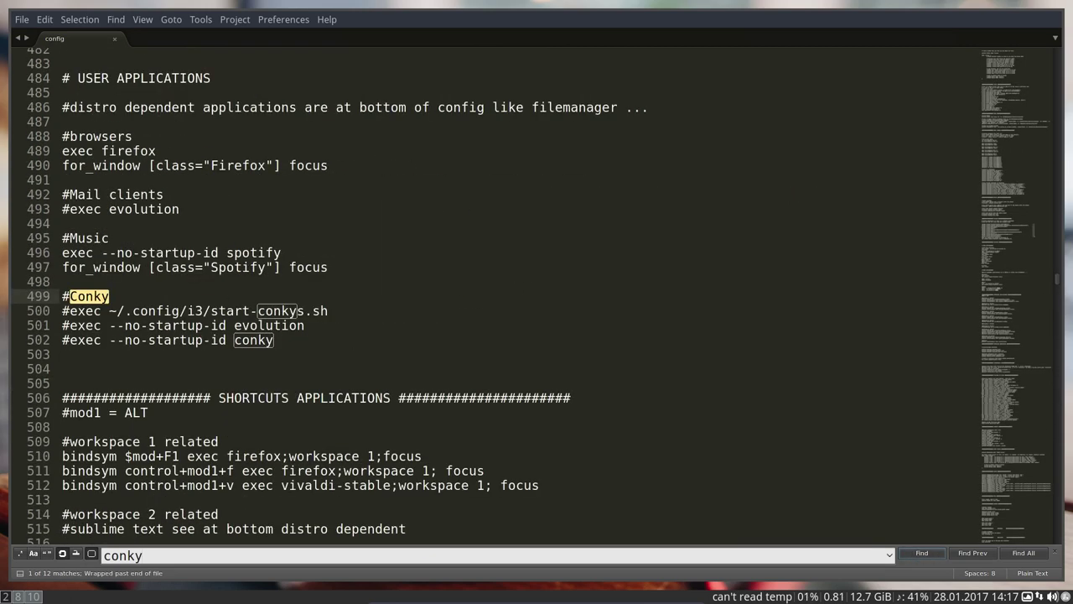
Step: Uncomment the start-conkys.sh exec line and save the config
{"action": "left_click", "coordinate": [67, 311]}
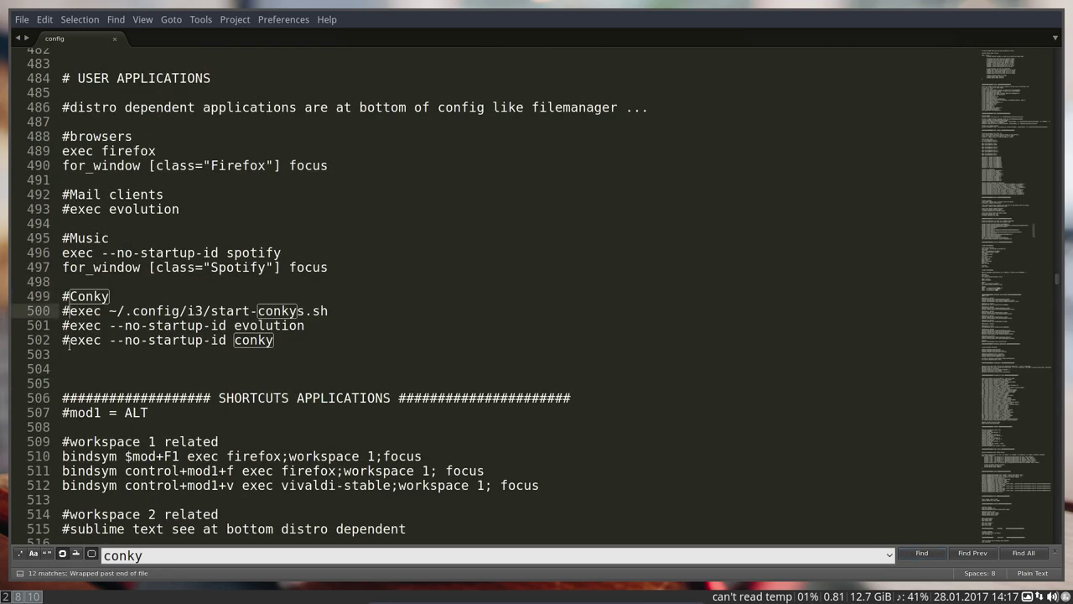
{"action": "key", "text": "BackSpace"}
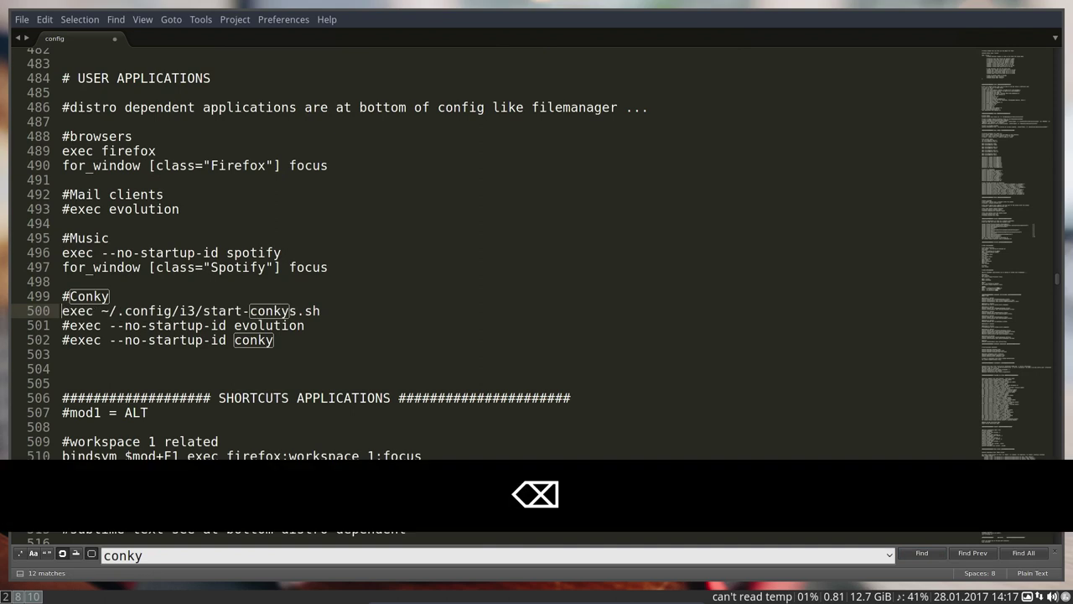
{"action": "key", "text": "ctrl+s"}
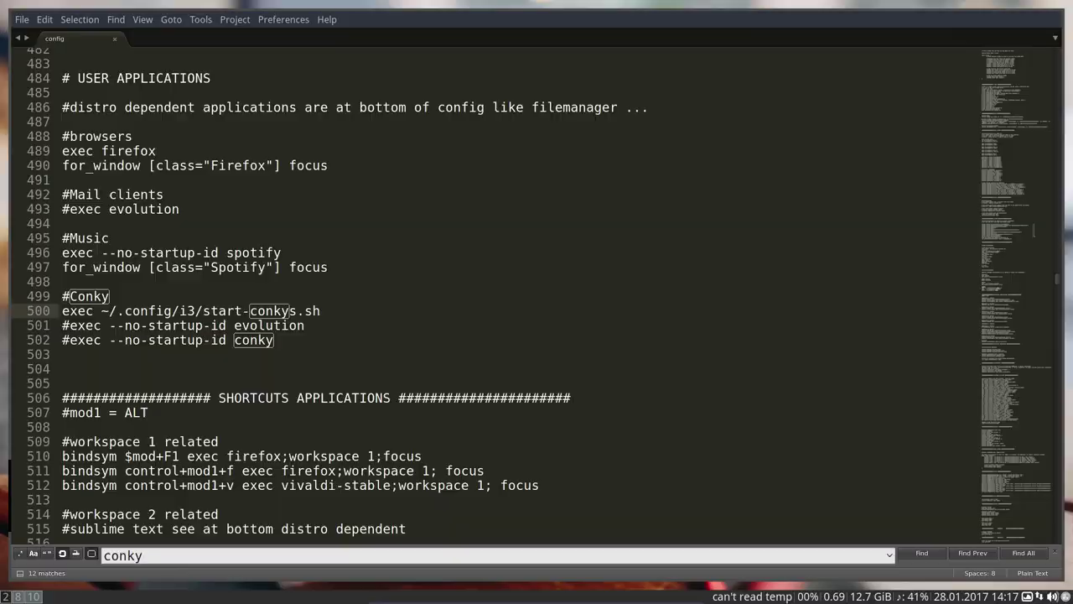
{"action": "key", "text": "super+8"}
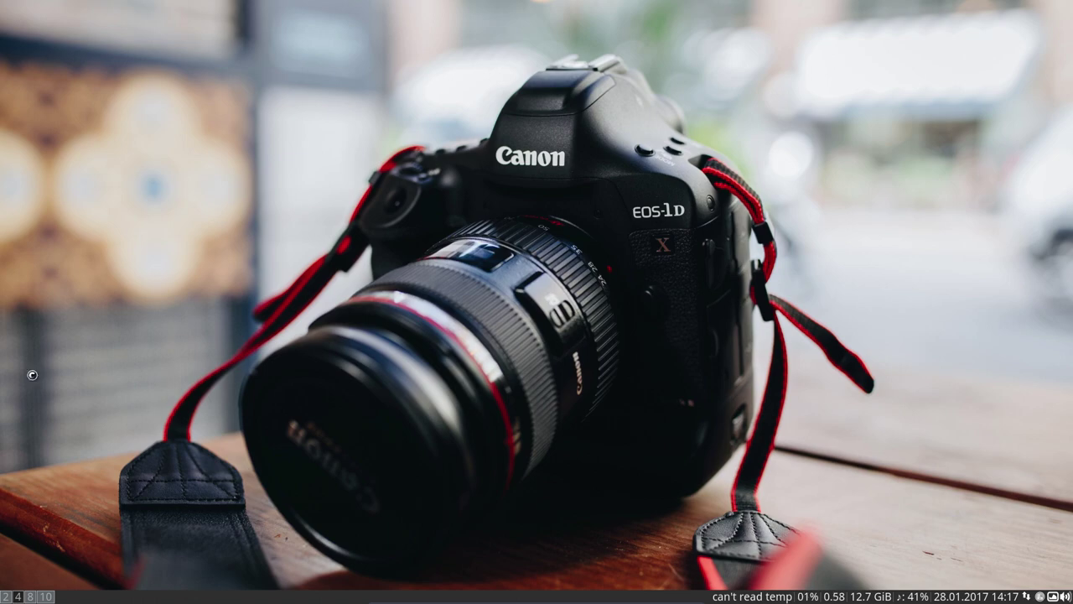
Step: Run 'sh ./start-conkys.sh' in a terminal opened in the i3 folder, then view conky on workspace 5
{"action": "left_click", "coordinate": [30, 597]}
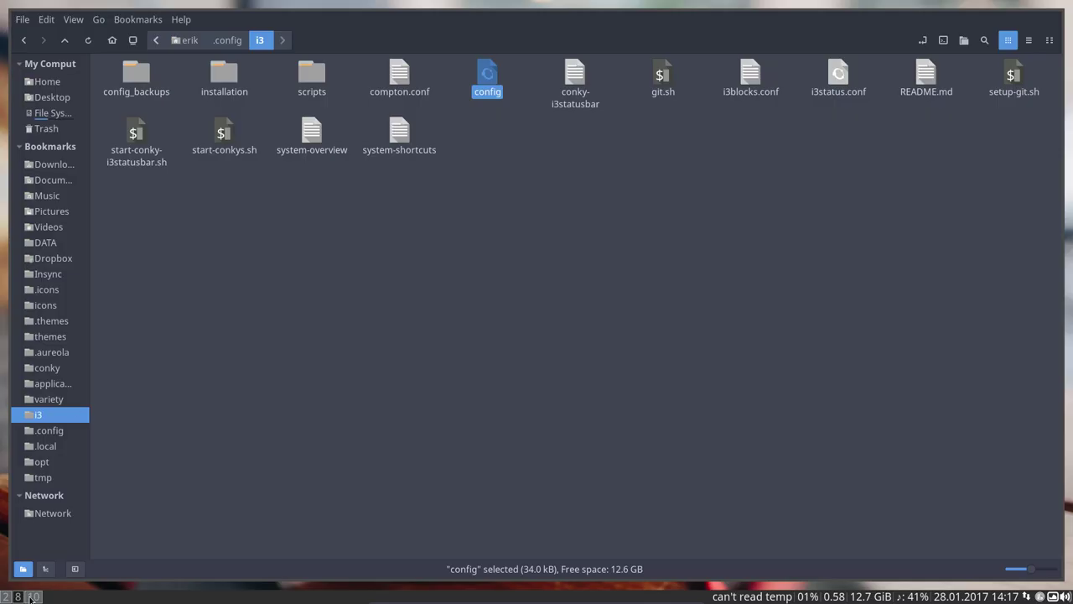
{"action": "left_click", "coordinate": [304, 262]}
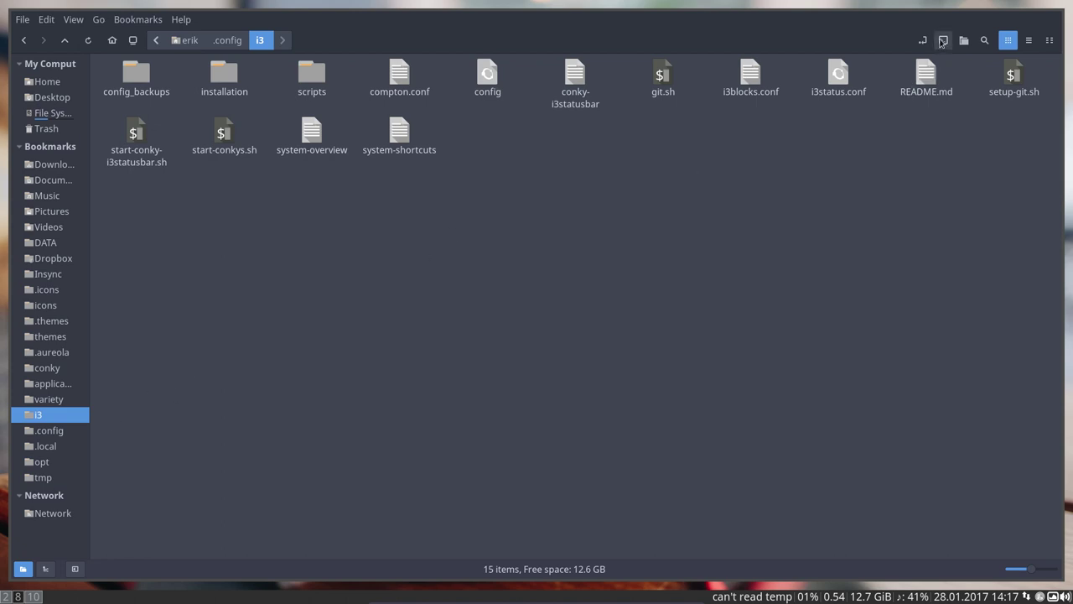
{"action": "left_click", "coordinate": [943, 40]}
{"action": "type", "text": "sh "}
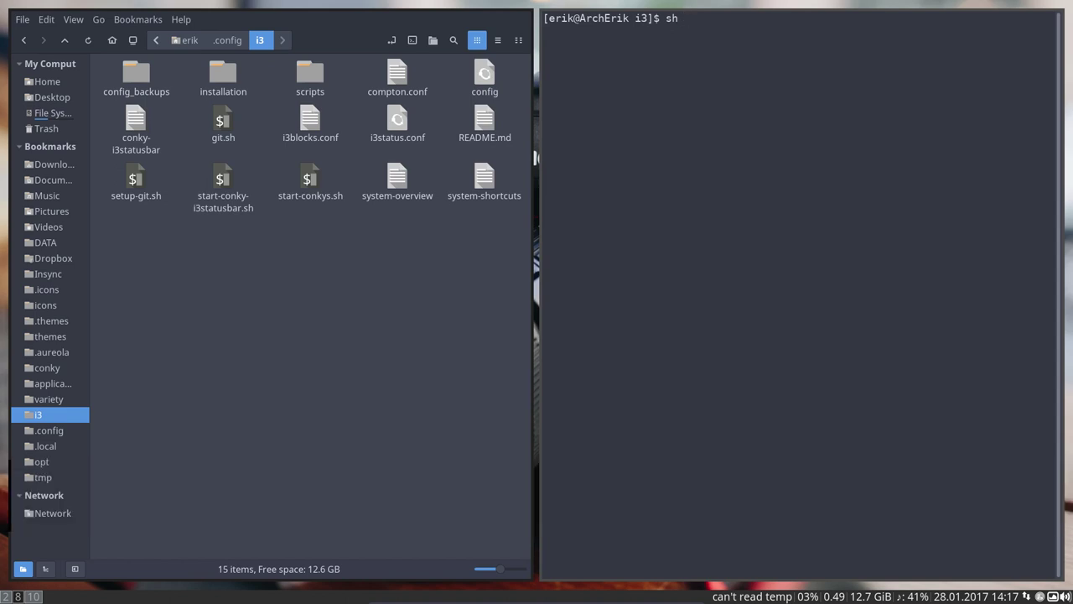
{"action": "type", "text": "."}
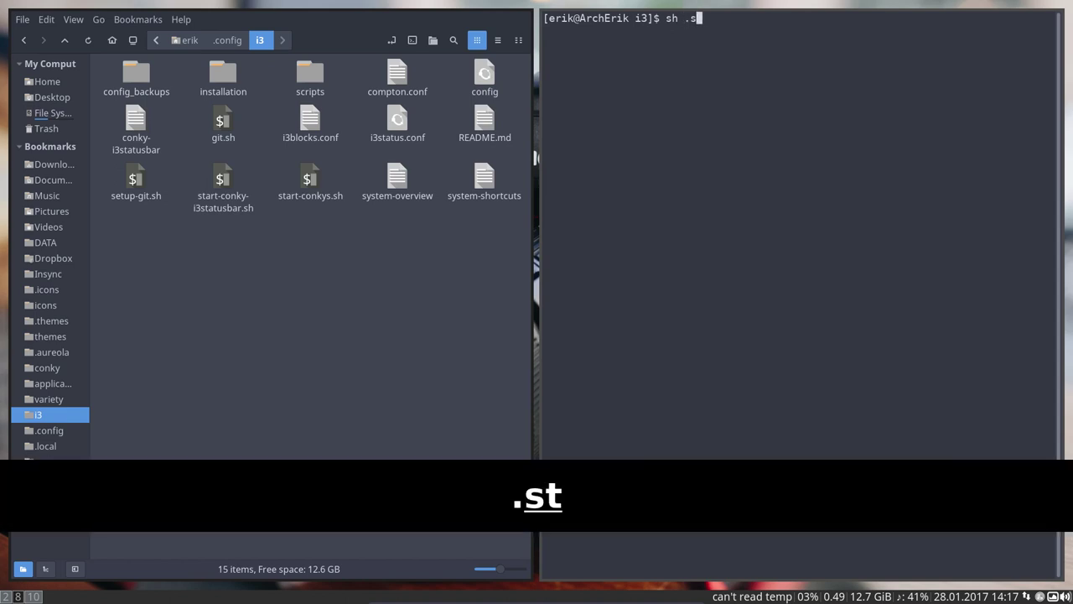
{"action": "type", "text": "st"}
{"action": "key", "text": "BackSpace"}
{"action": "key", "text": "BackSpace"}
{"action": "type", "text": "/st"}
{"action": "key", "text": "Tab"}
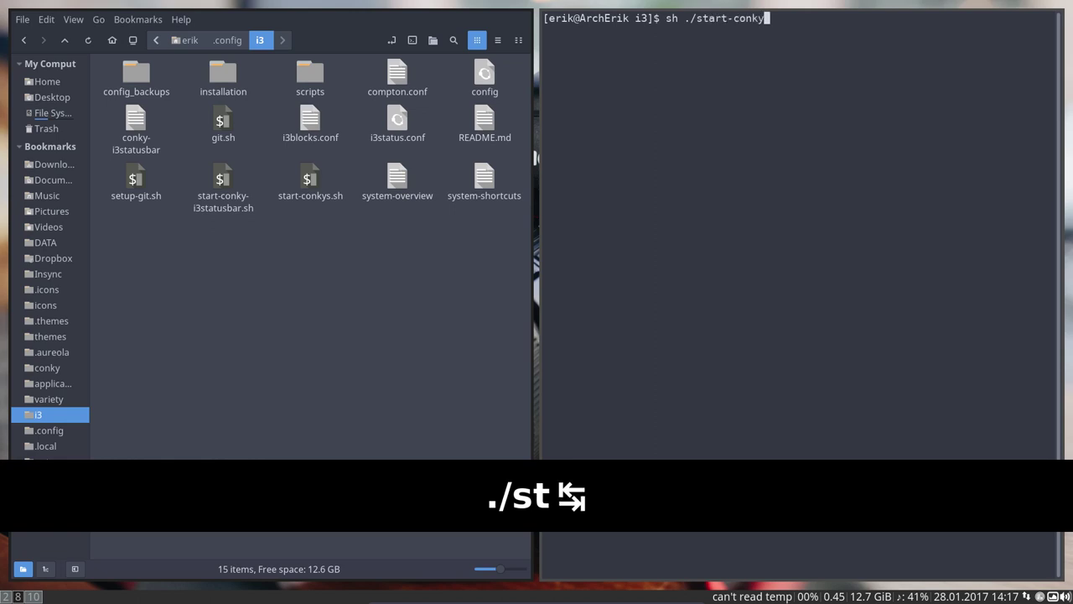
{"action": "key", "text": "Tab"}
{"action": "key", "text": "Tab"}
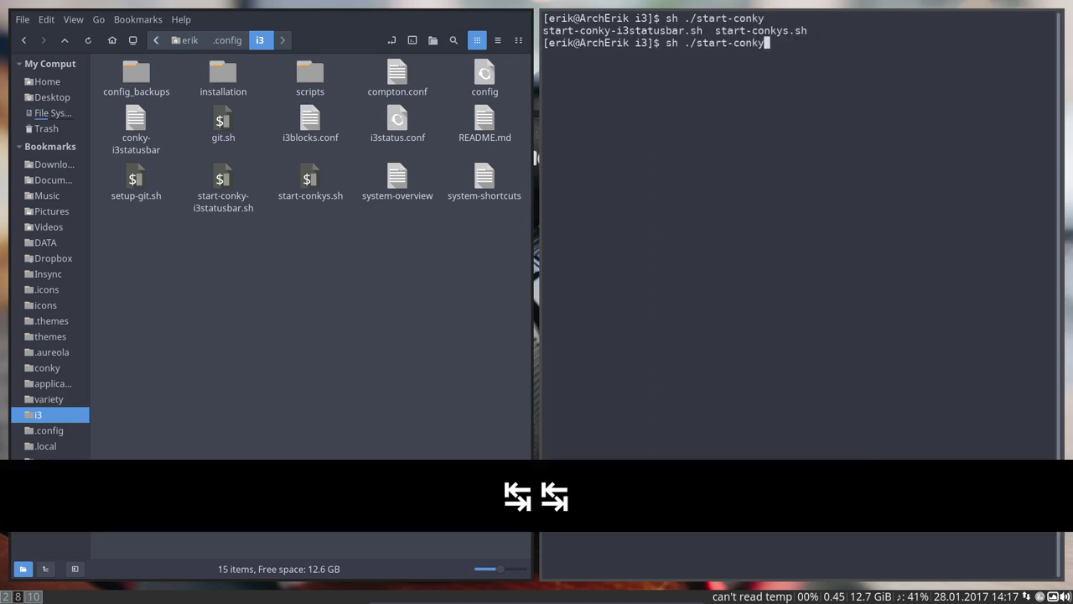
{"action": "type", "text": "s"}
{"action": "key", "text": "Tab"}
{"action": "key", "text": "Return"}
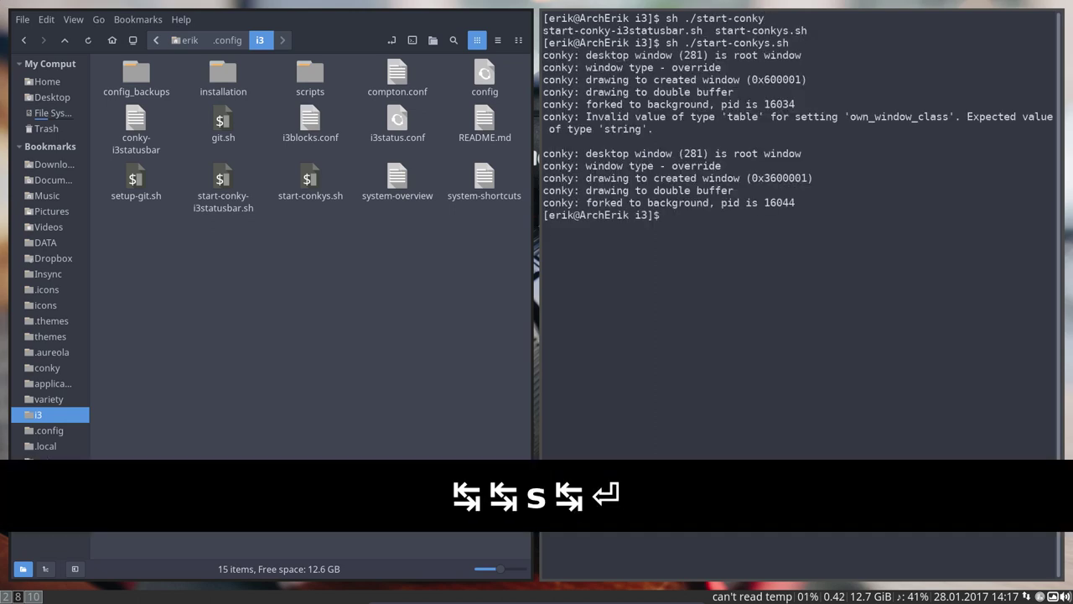
{"action": "key", "text": "super+5"}
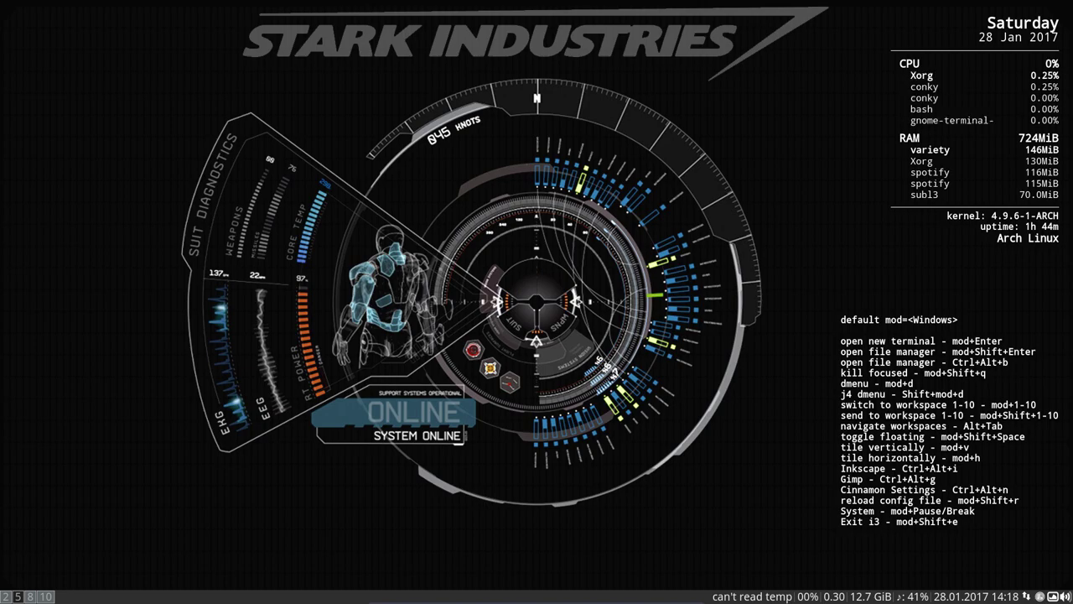
Step: Take the Arch VM out of VirtualBox full-screen into a host window
{"action": "key", "text": "ctrl+f"}
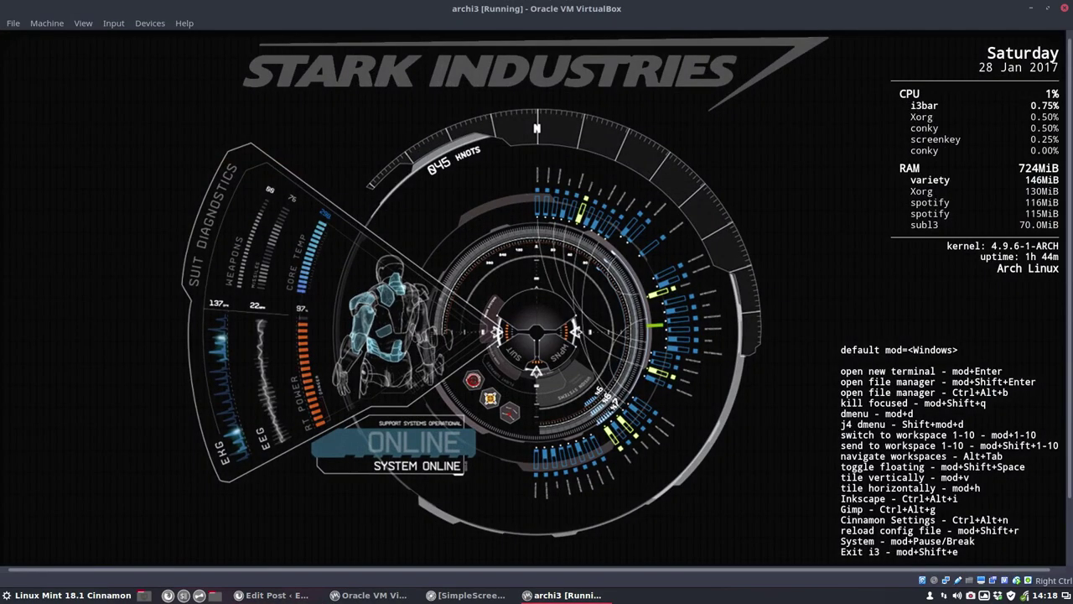
Step: Launch a terminal, then return the VM to full-screen via View > Full-screen Mode, confirming Switch
{"action": "key", "text": "super+Return"}
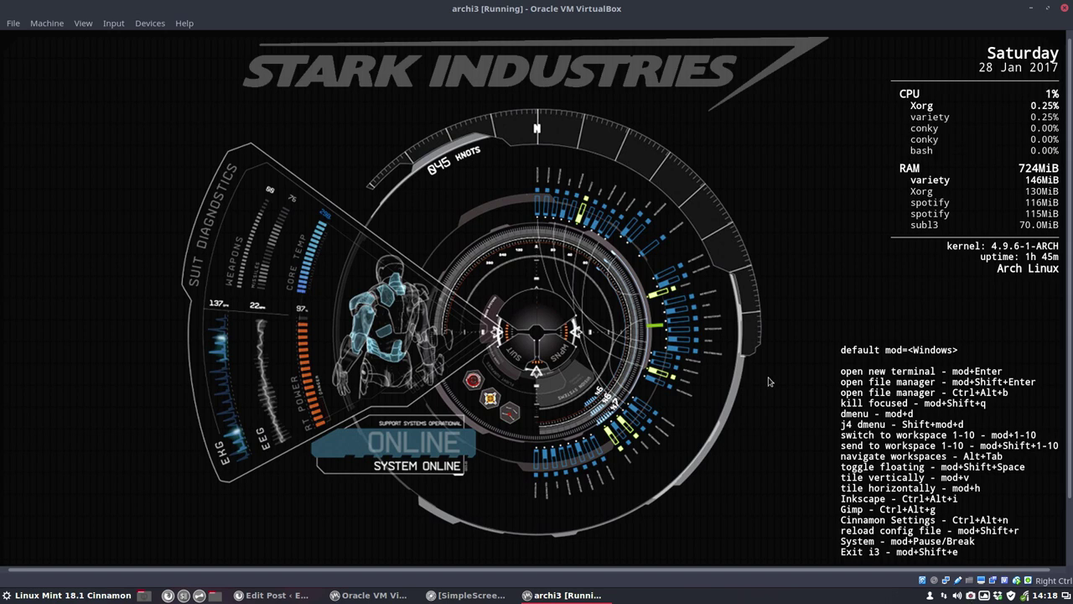
{"action": "left_click", "coordinate": [80, 26]}
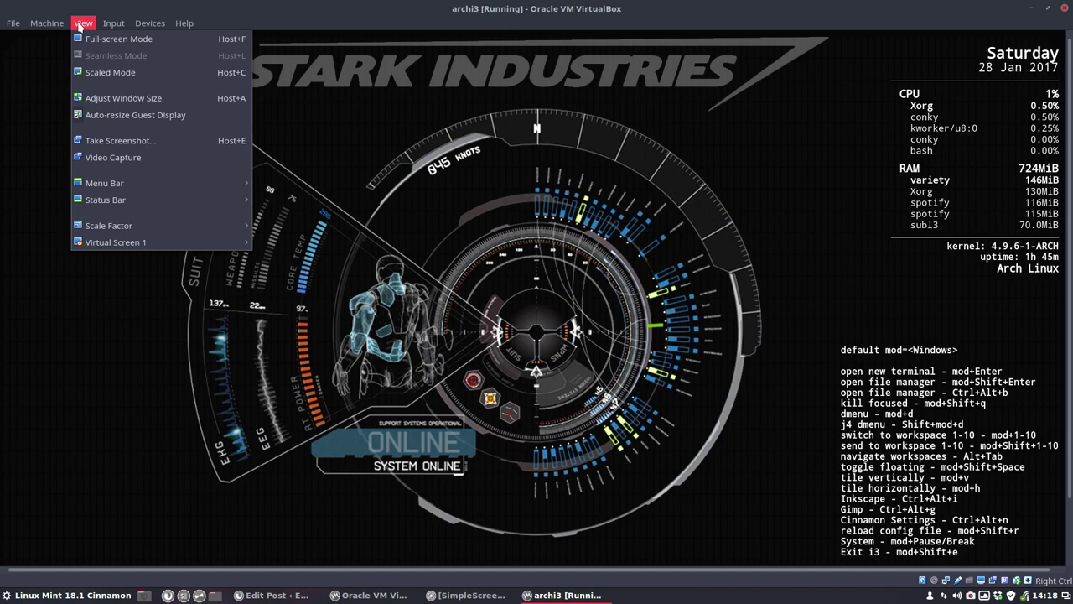
{"action": "left_click", "coordinate": [88, 39]}
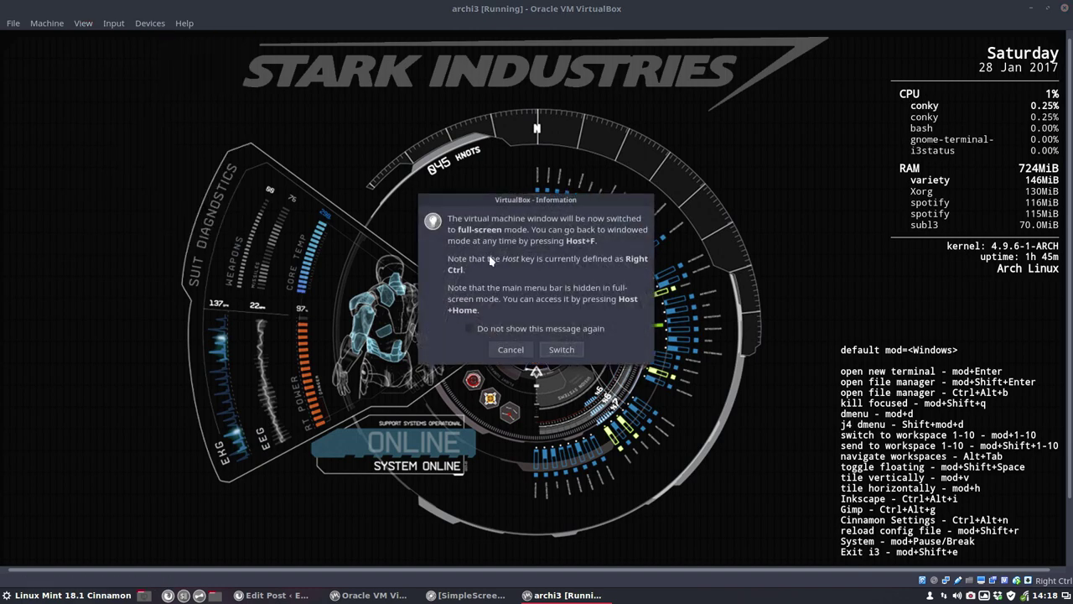
{"action": "left_click", "coordinate": [559, 350]}
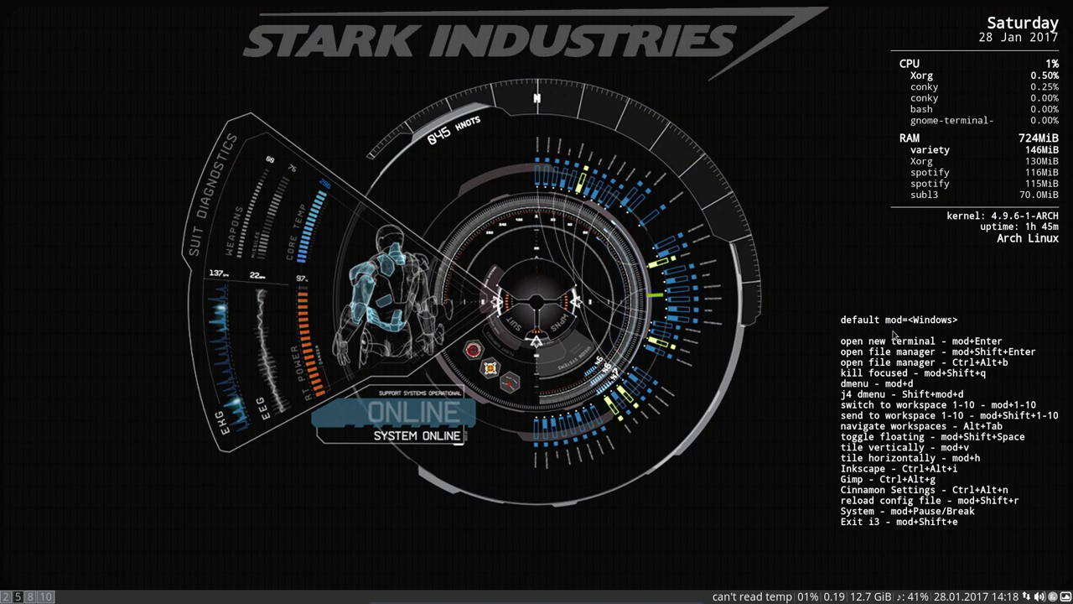
Step: Launch a terminal and bring up, then dismiss, the Super+Pause system power options
{"action": "key", "text": "super+Return"}
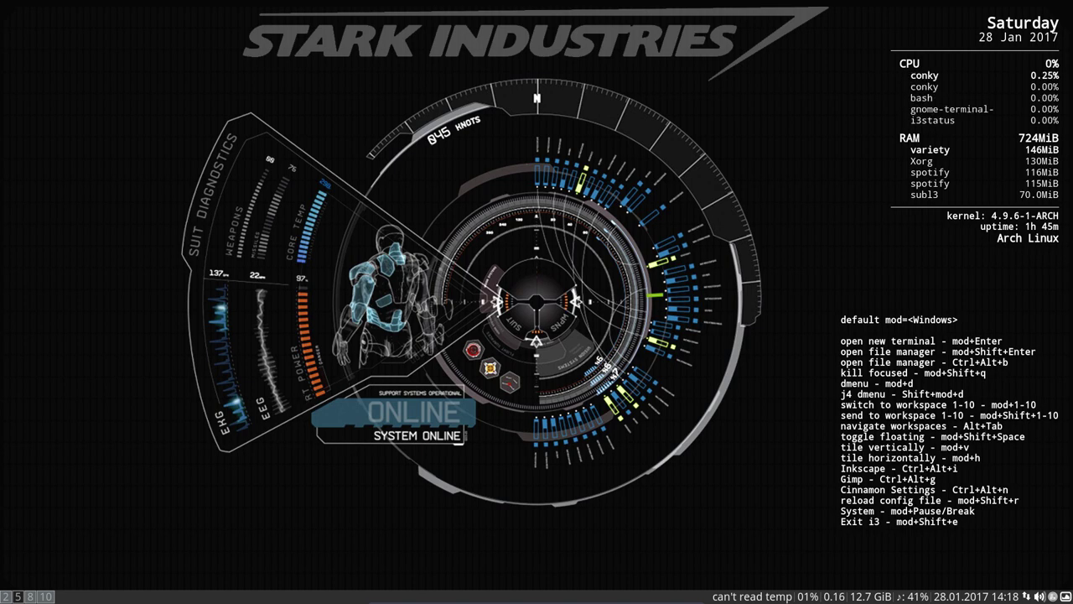
{"action": "key", "text": "super+Pause"}
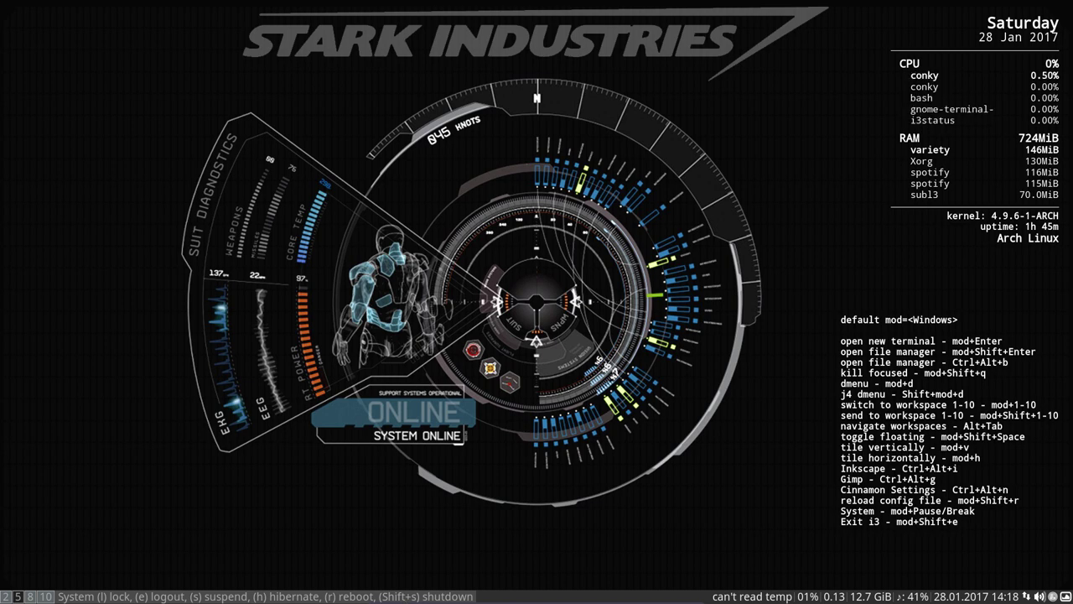
{"action": "key", "text": "Escape"}
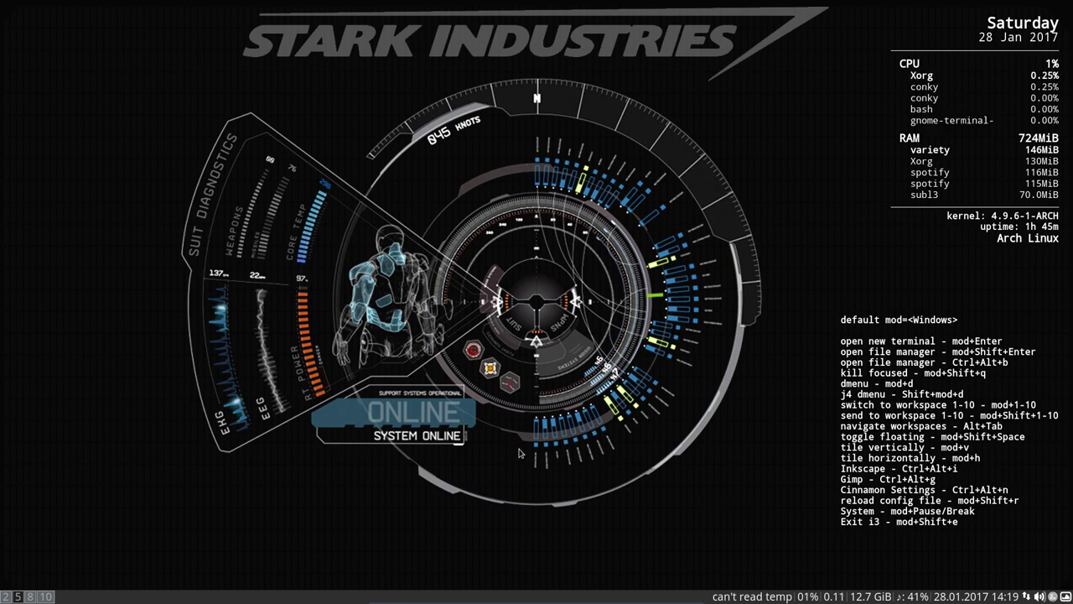
Step: Dismiss the i3 exit bar without logging out, then open and close dmenu
{"action": "key", "text": "super+shift+e"}
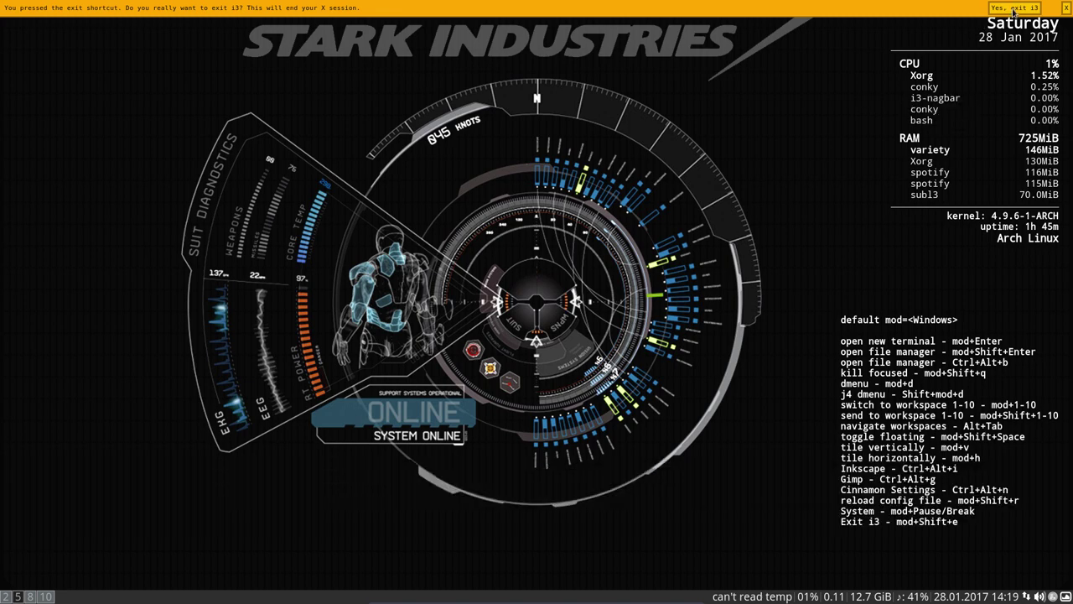
{"action": "left_click", "coordinate": [1066, 8]}
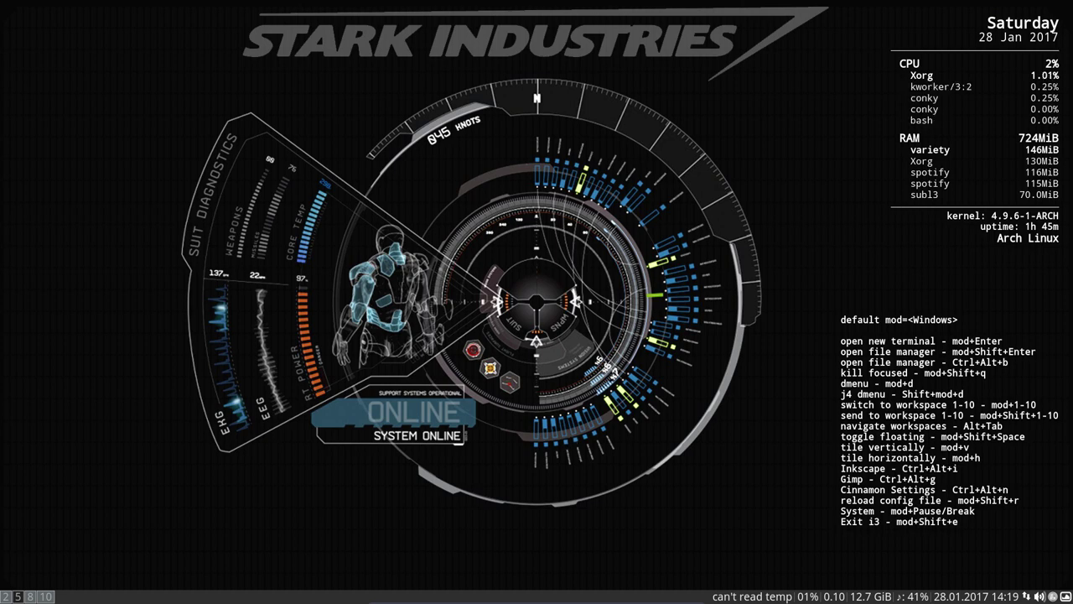
{"action": "key", "text": "super+d"}
{"action": "key", "text": "Escape"}
Step: Launch GNOME System Monitor from the j4-dmenu desktop application list
{"action": "key", "text": "super+shift+d"}
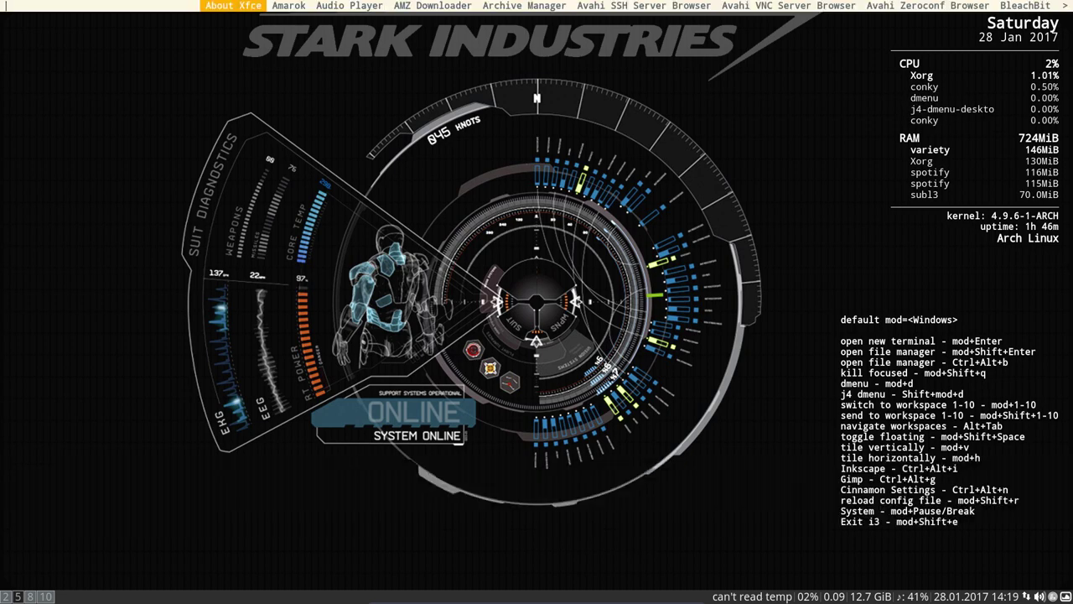
{"action": "key", "text": "Right"}
{"action": "key", "text": "Right"}
{"action": "key", "text": "Right"}
{"action": "key", "text": "Right"}
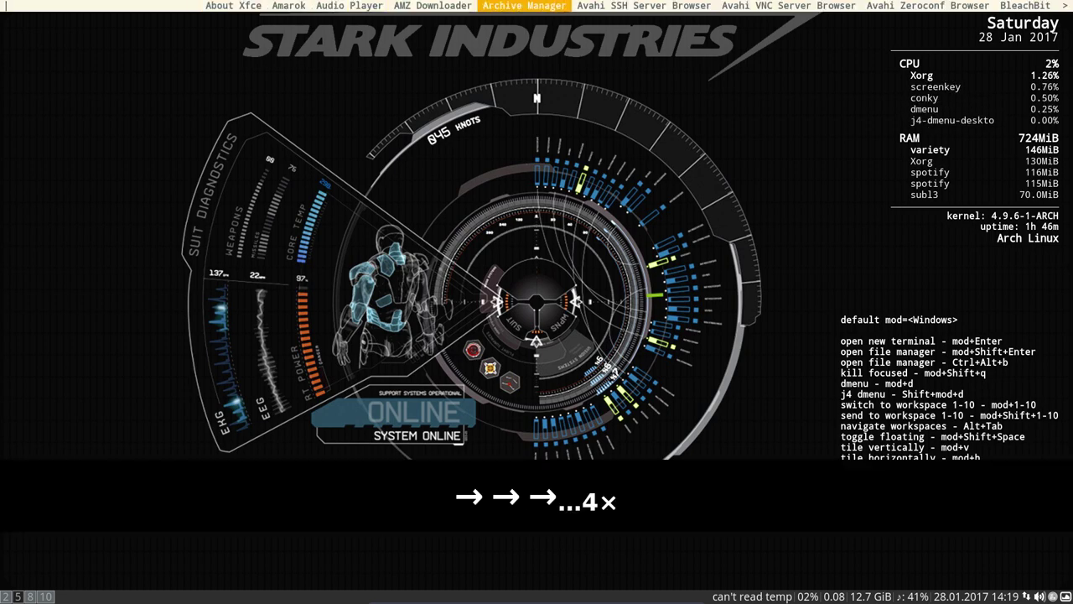
{"action": "key", "text": "Right"}
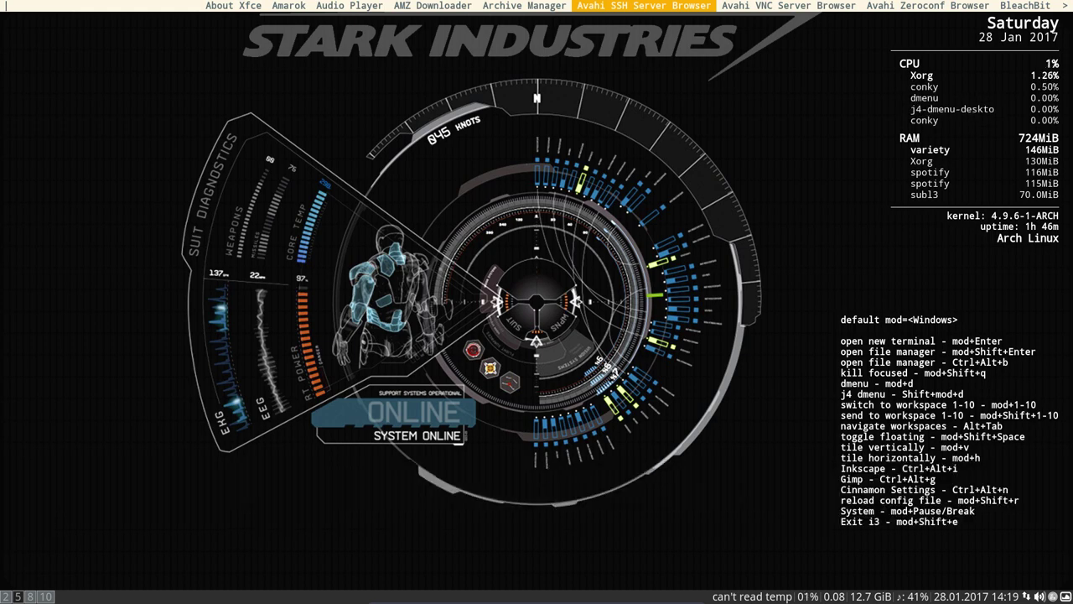
{"action": "key", "text": "Right"}
{"action": "key", "text": "Right"}
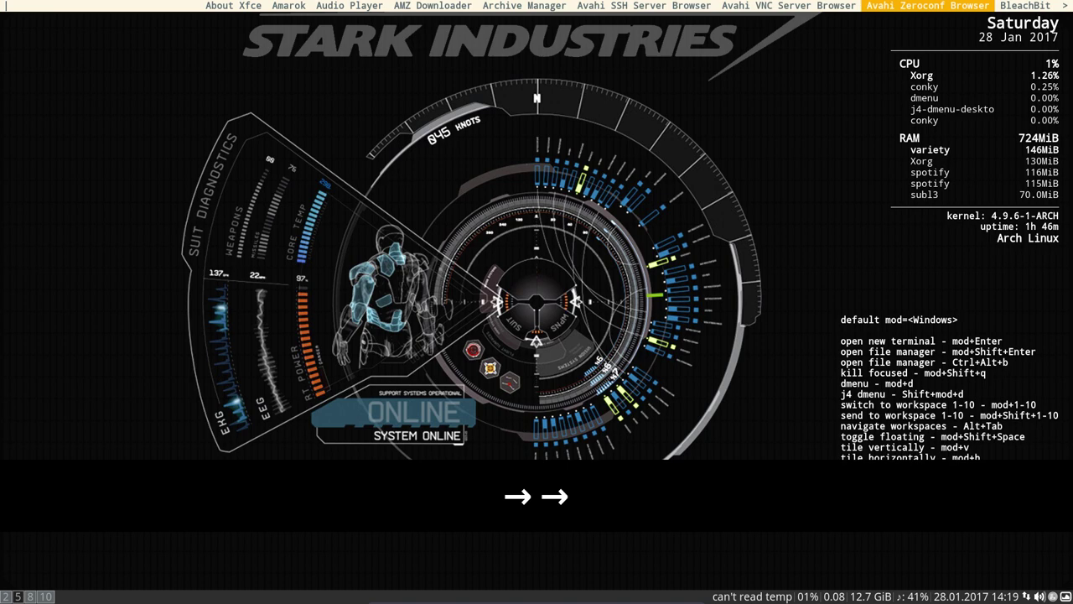
{"action": "key", "text": "Right"}
{"action": "key", "text": "Right"}
{"action": "key", "text": "Right"}
{"action": "key", "text": "Right"}
{"action": "key", "text": "Right"}
{"action": "key", "text": "Right"}
{"action": "key", "text": "Right"}
{"action": "key", "text": "Right"}
{"action": "key", "text": "Right"}
{"action": "key", "text": "Right"}
{"action": "key", "text": "Right"}
{"action": "key", "text": "Right"}
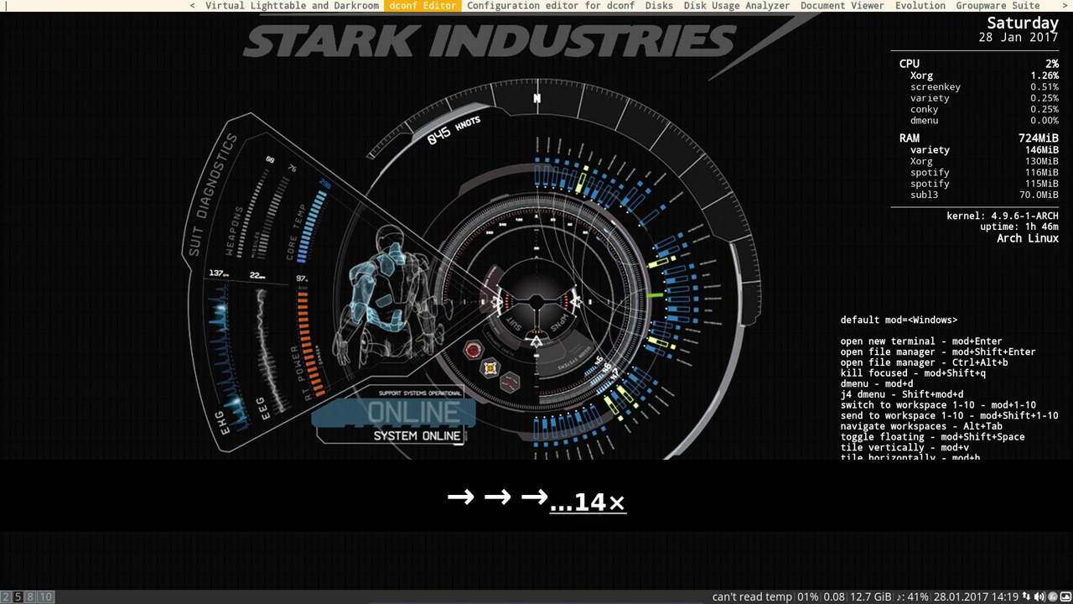
{"action": "key", "text": "Right"}
{"action": "key", "text": "Right"}
{"action": "key", "text": "Right"}
{"action": "key", "text": "Right"}
{"action": "key", "text": "Right"}
{"action": "key", "text": "Right"}
{"action": "key", "text": "Right"}
{"action": "key", "text": "Right"}
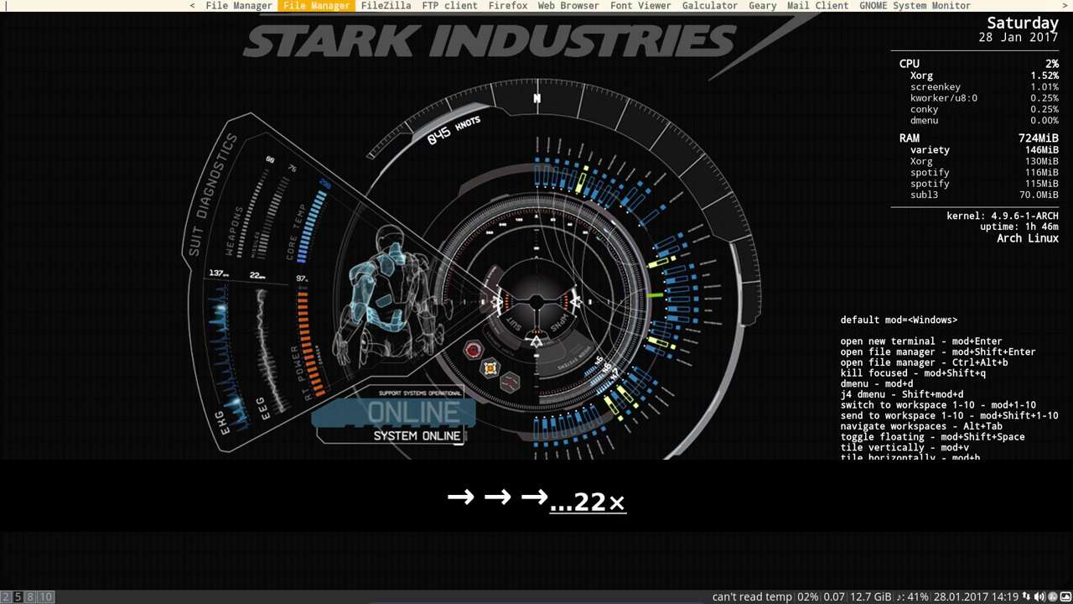
{"action": "key", "text": "Right"}
{"action": "key", "text": "Right"}
{"action": "key", "text": "Right"}
{"action": "key", "text": "Right"}
{"action": "key", "text": "Right"}
{"action": "key", "text": "Right"}
{"action": "key", "text": "Right"}
{"action": "key", "text": "Right"}
{"action": "key", "text": "Right"}
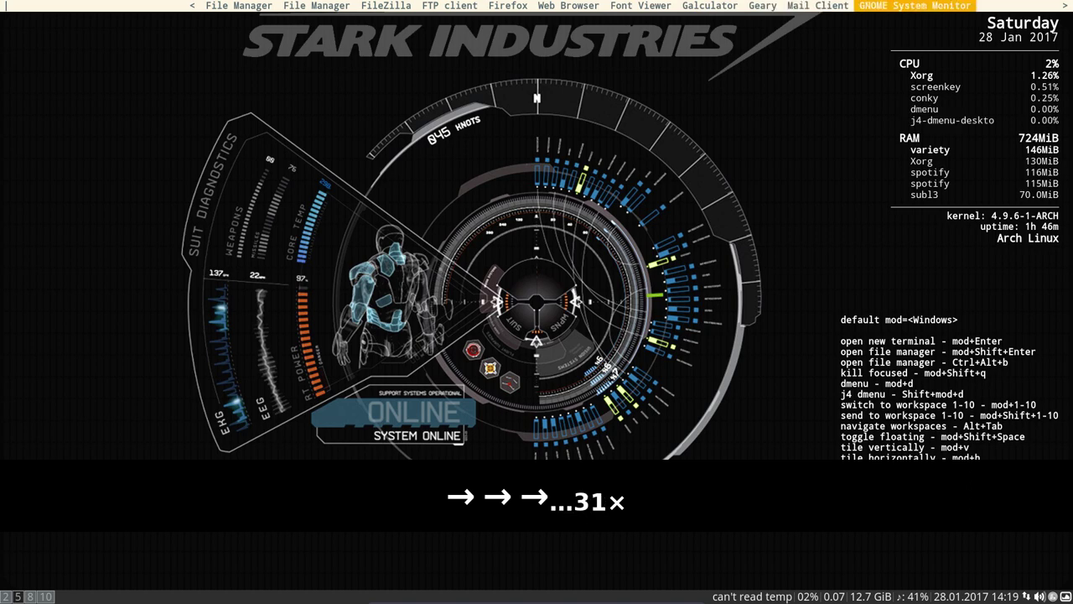
{"action": "key", "text": "Return"}
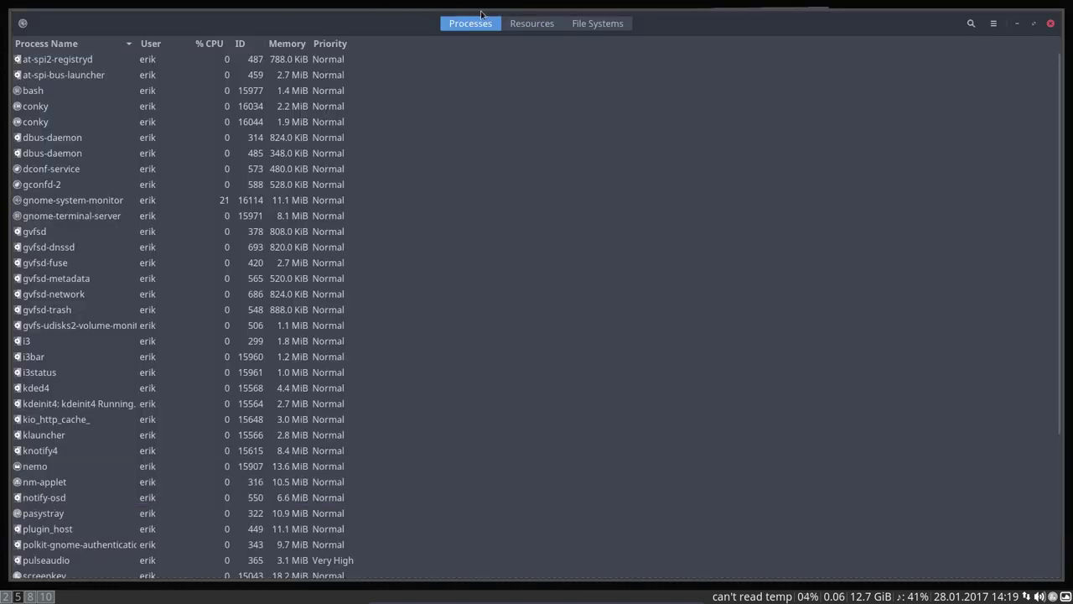
Step: Check System Monitor's Resources and File Systems tabs, then close it
{"action": "left_click", "coordinate": [519, 25]}
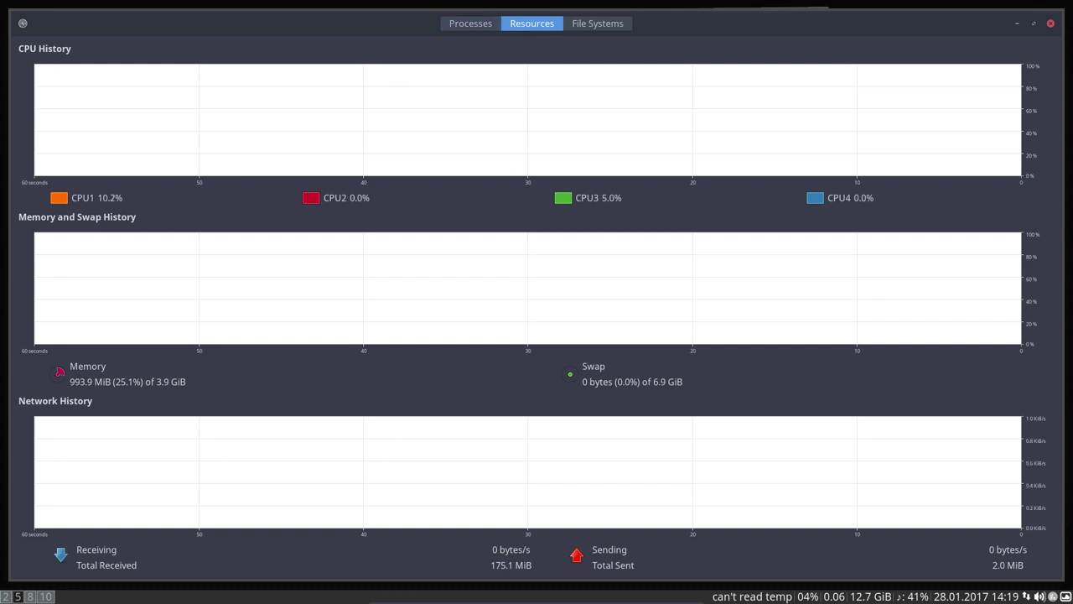
{"action": "left_click", "coordinate": [614, 32]}
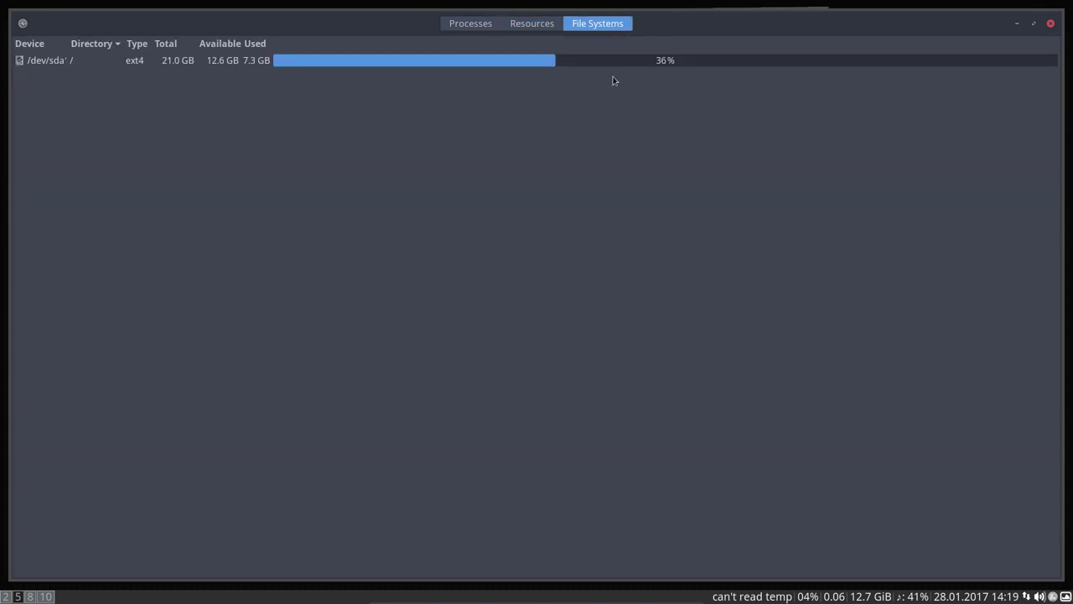
{"action": "left_click", "coordinate": [1051, 25]}
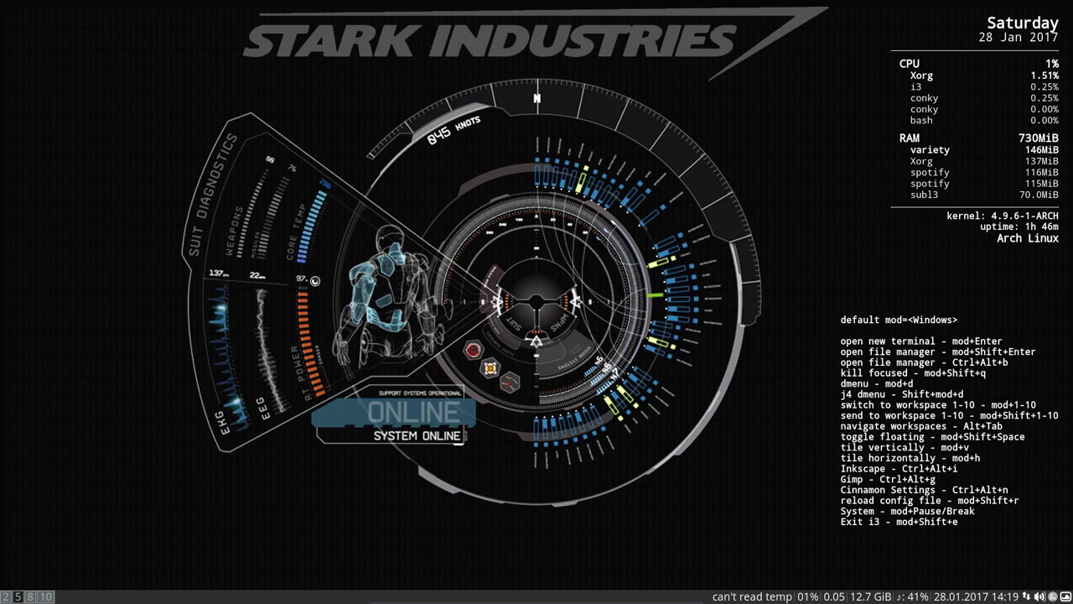
Step: Launch lxappearance from dmenu and pick the Arc-Dark-Tacao widget theme after previewing Arc-Tacao
{"action": "key", "text": "super+d"}
{"action": "type", "text": "lx"}
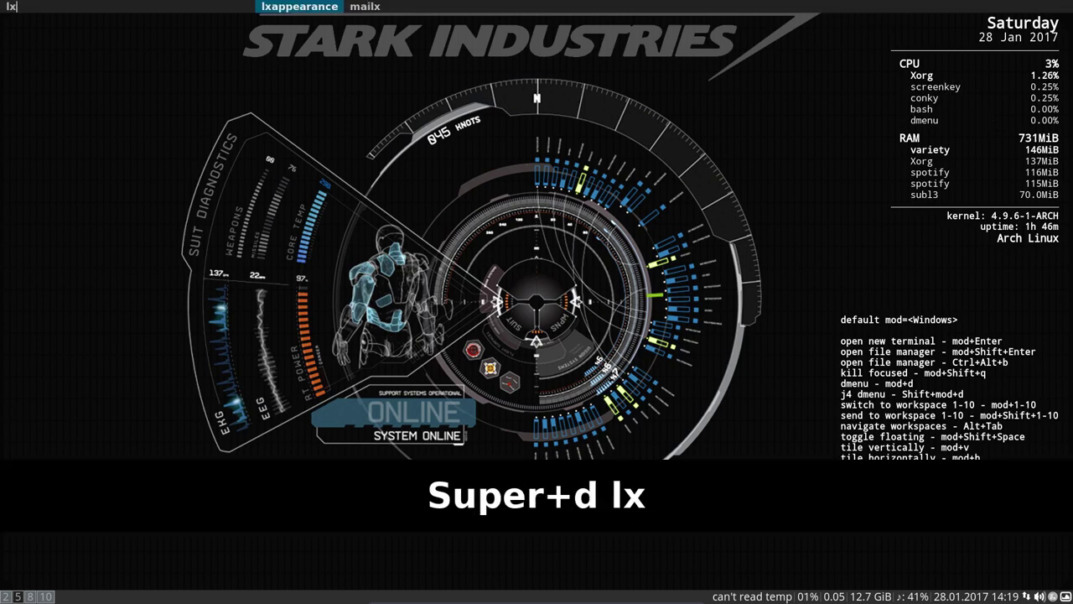
{"action": "key", "text": "Return"}
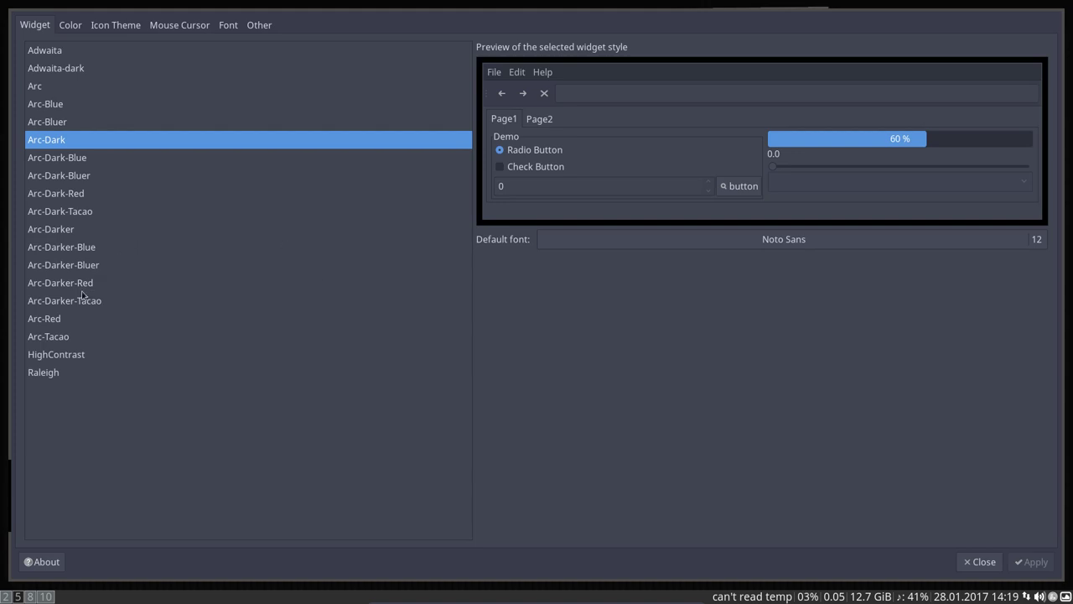
{"action": "left_click", "coordinate": [59, 337]}
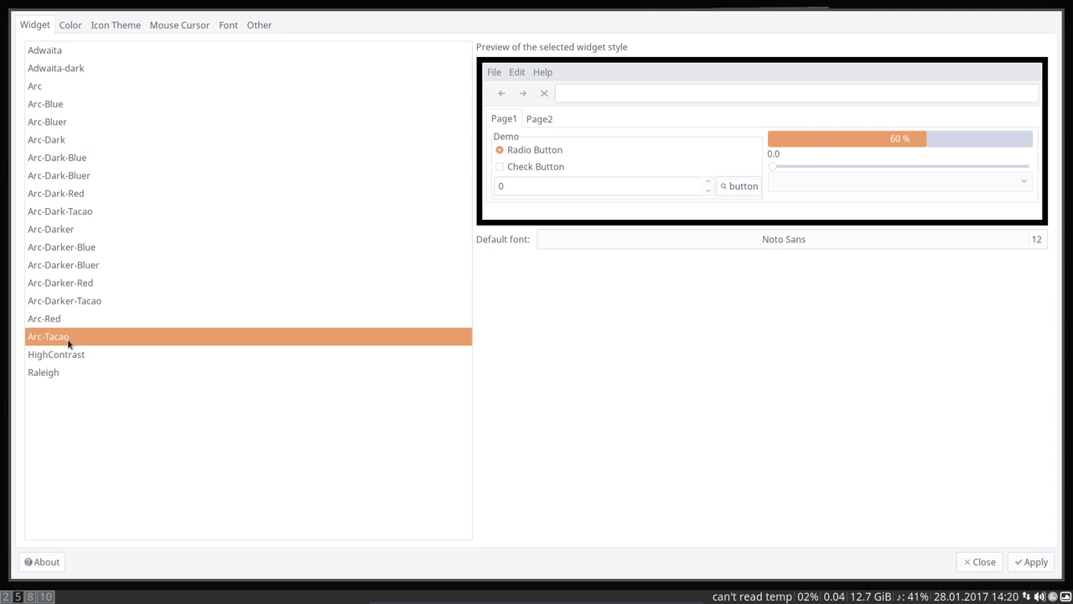
{"action": "left_click", "coordinate": [64, 214]}
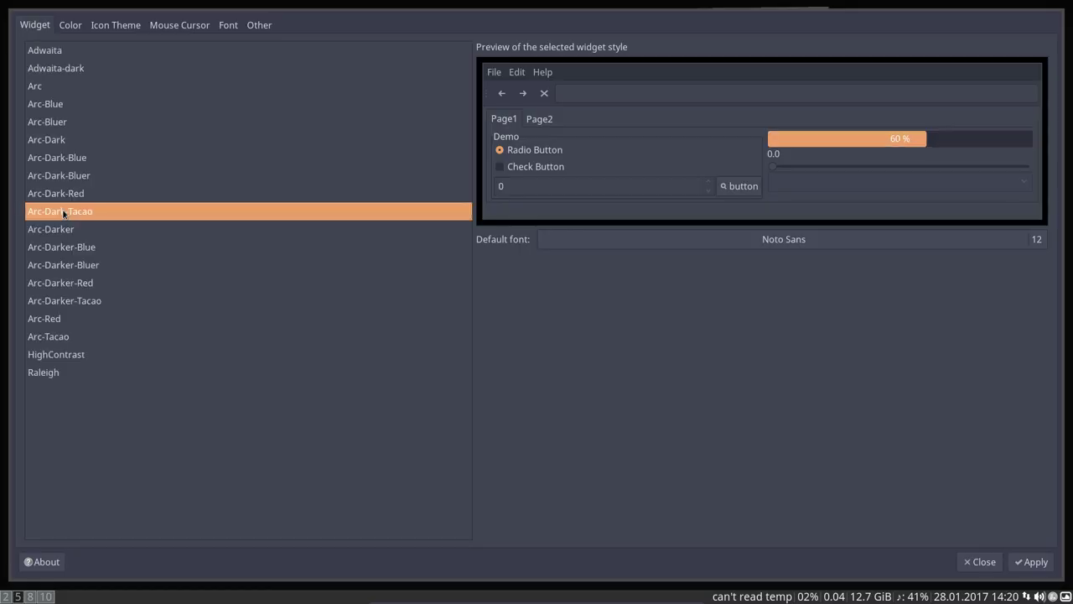
Step: Choose Sardi Flexible Tacao as the icon theme
{"action": "left_click", "coordinate": [110, 26]}
{"action": "scroll", "coordinate": [111, 236], "scroll_direction": "up", "scroll_amount": 5}
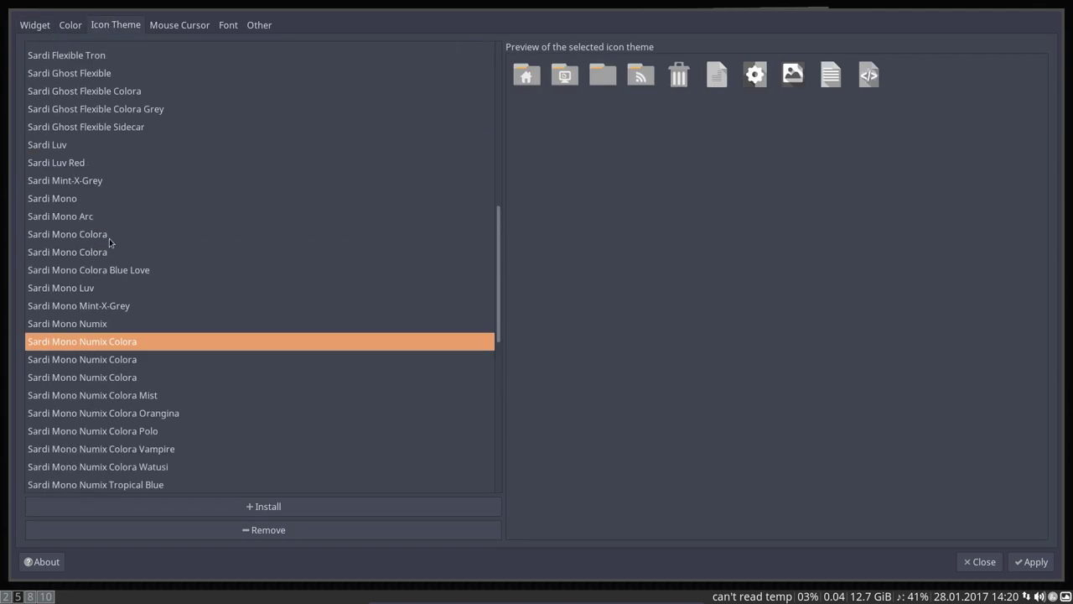
{"action": "scroll", "coordinate": [187, 273], "scroll_direction": "up", "scroll_amount": 5}
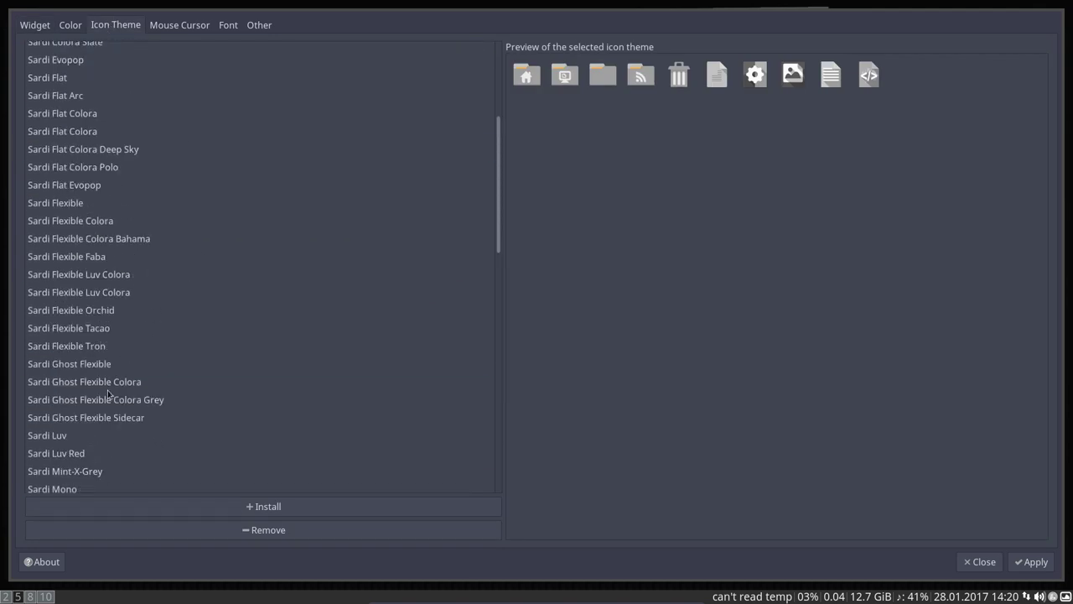
{"action": "left_click", "coordinate": [102, 332]}
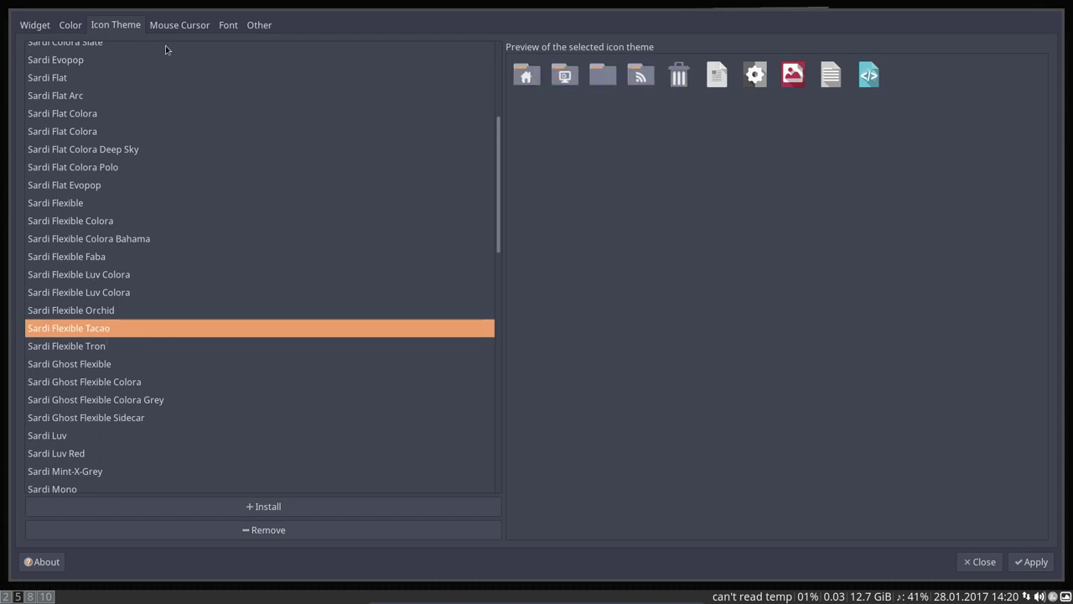
Step: Glance at the Mouse Cursor and Color settings, then close LXAppearance
{"action": "left_click", "coordinate": [180, 25]}
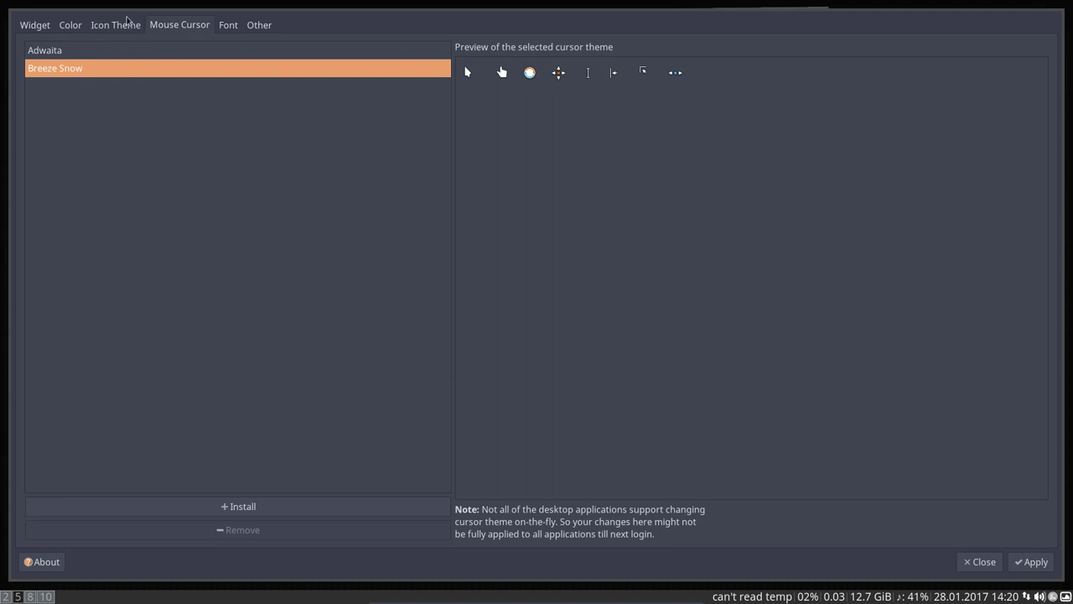
{"action": "left_click", "coordinate": [126, 24]}
{"action": "left_click", "coordinate": [72, 26]}
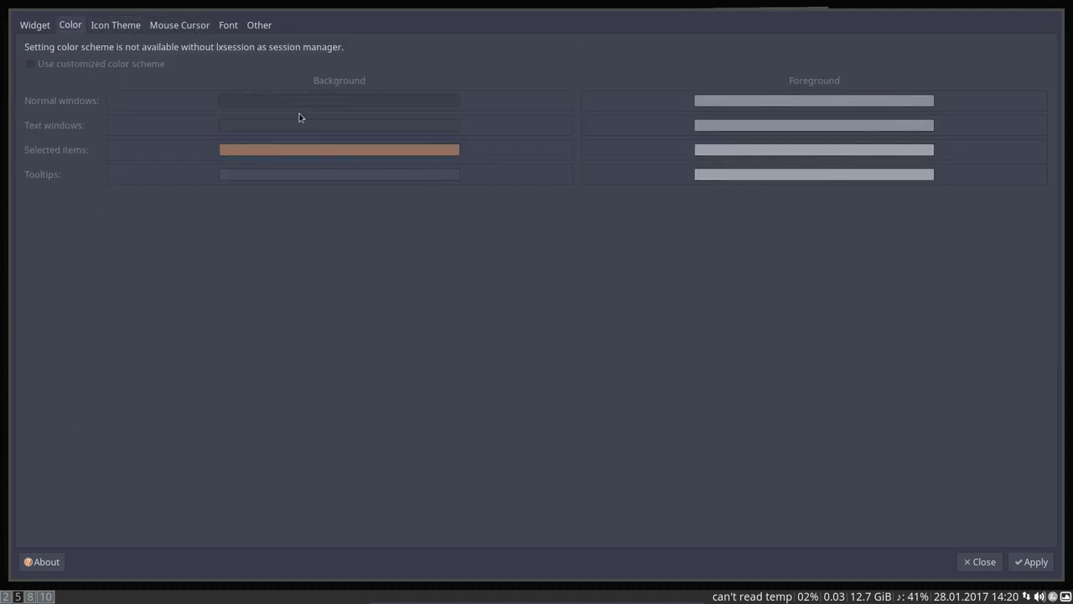
{"action": "left_click", "coordinate": [980, 561]}
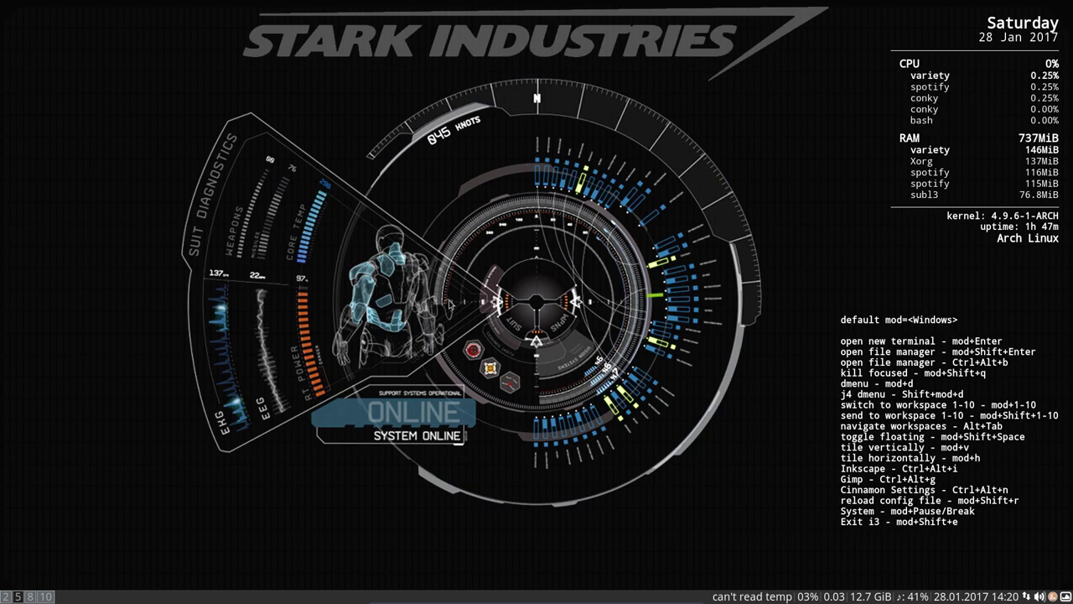
Step: Cycle from workspace 10 through Spotify back to workspace 8 with Nemo and terminal
{"action": "left_click", "coordinate": [37, 596]}
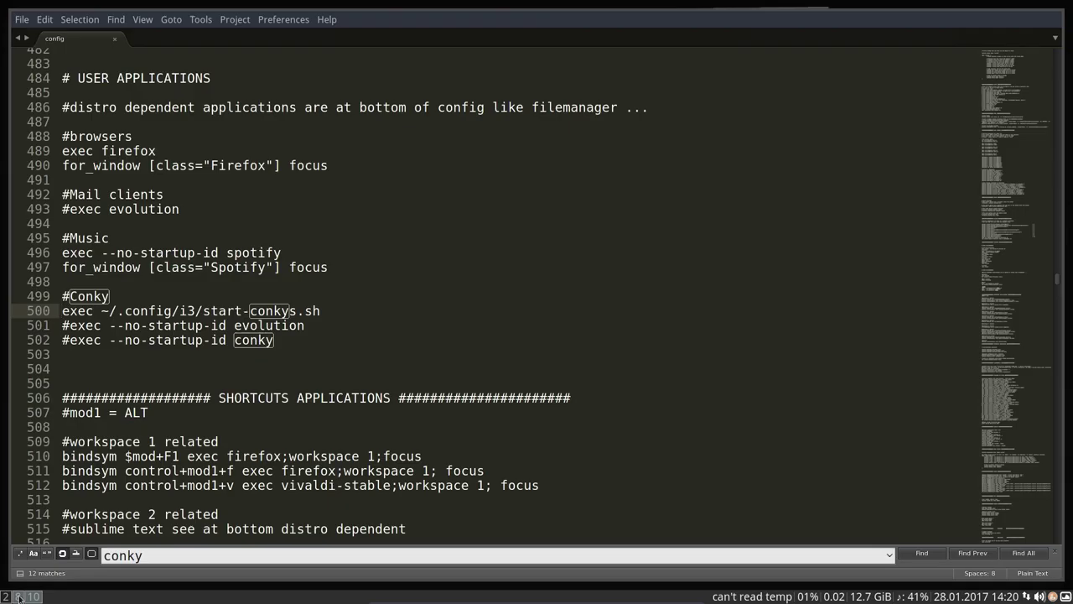
{"action": "scroll", "coordinate": [18, 596], "scroll_direction": "up", "scroll_amount": 1}
{"action": "scroll", "coordinate": [29, 596], "scroll_direction": "up", "scroll_amount": 1}
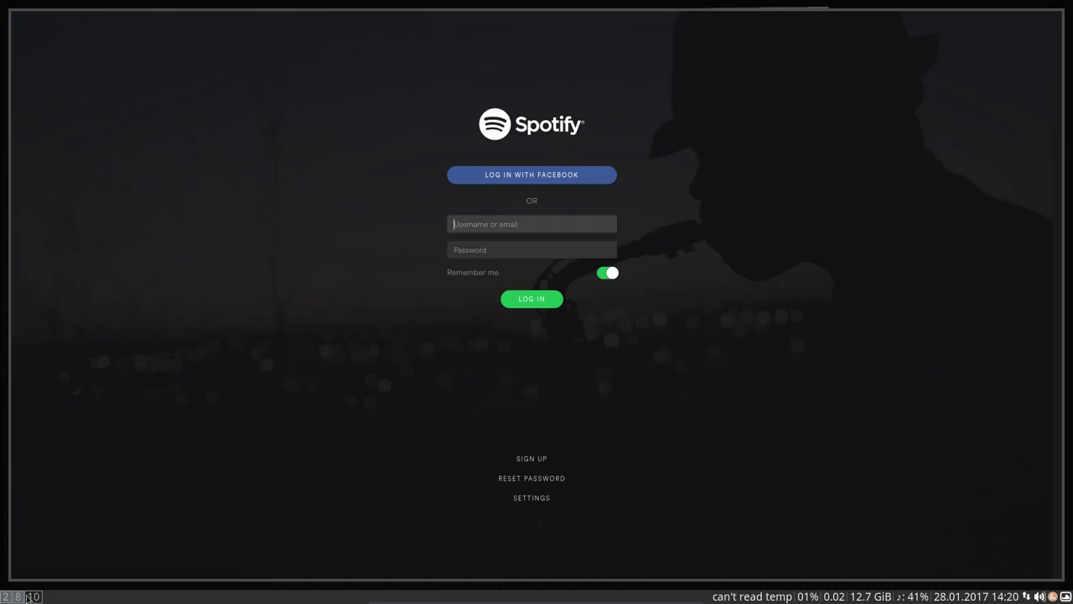
{"action": "left_click", "coordinate": [20, 596]}
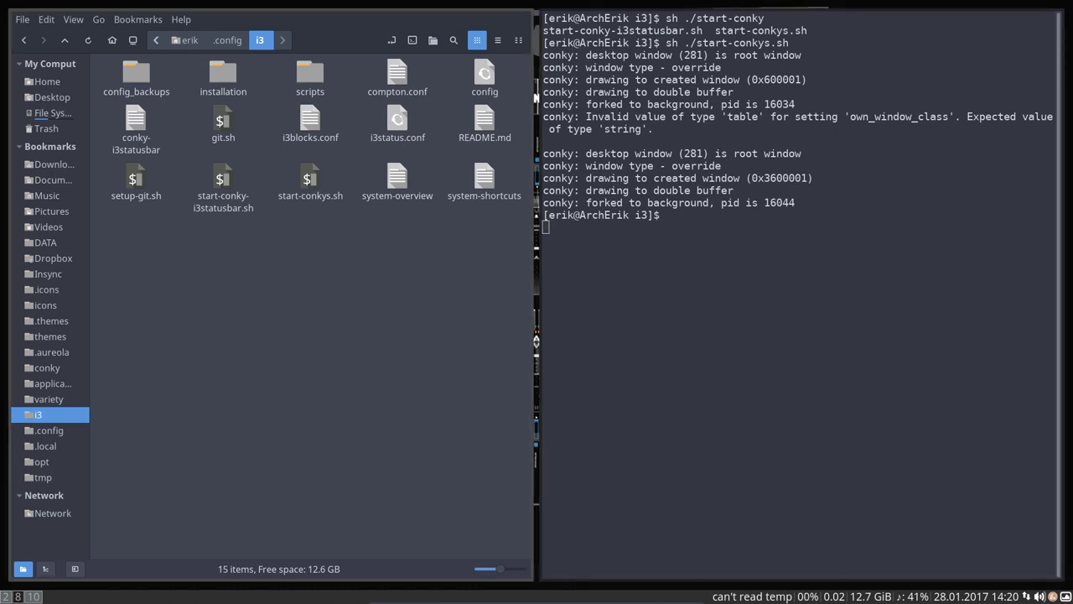
Step: Launch qtconfig-qt4 from dmenu, close the terminal, and make Qt Configuration fullscreen
{"action": "key", "text": "super+d"}
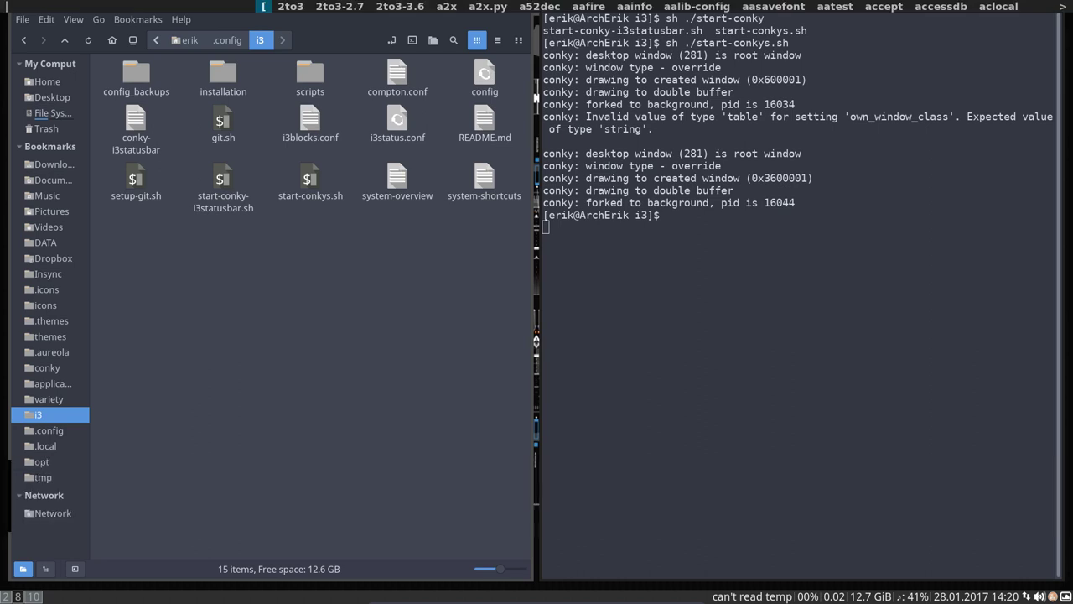
{"action": "type", "text": "qt"}
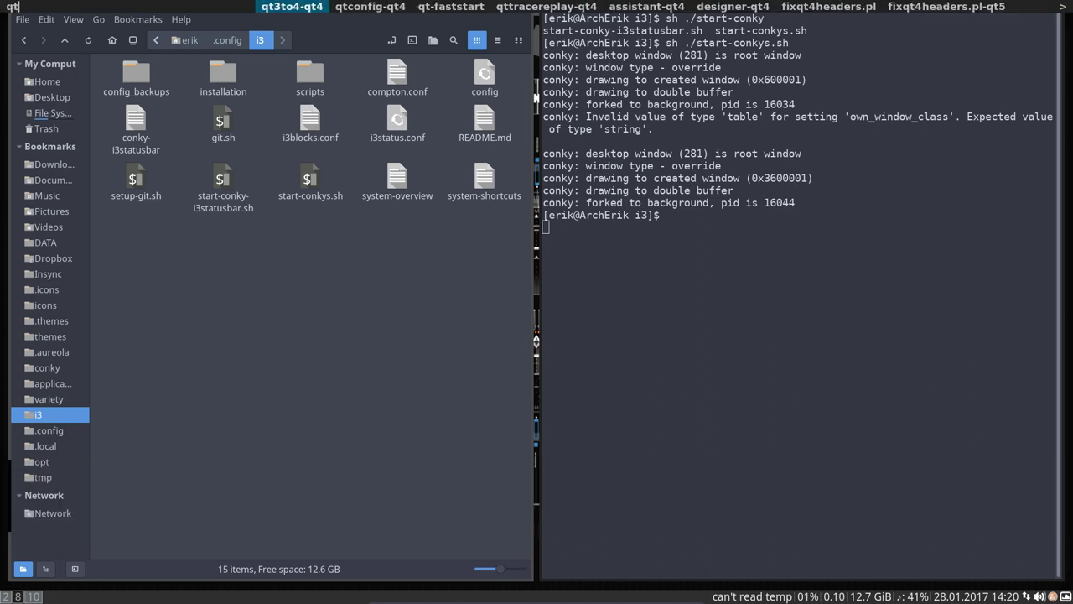
{"action": "key", "text": "Right"}
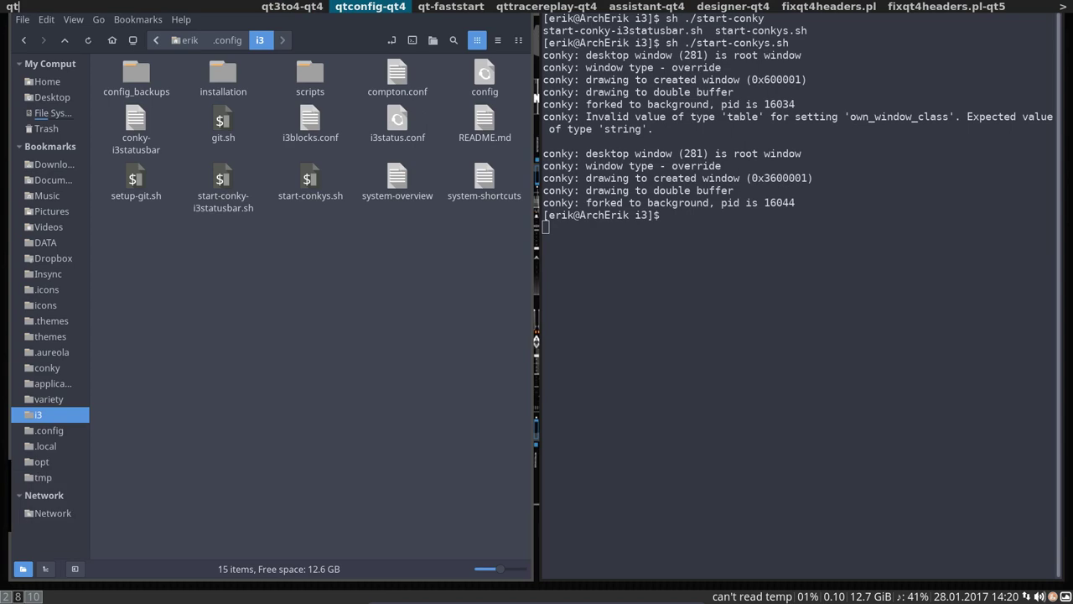
{"action": "key", "text": "Return"}
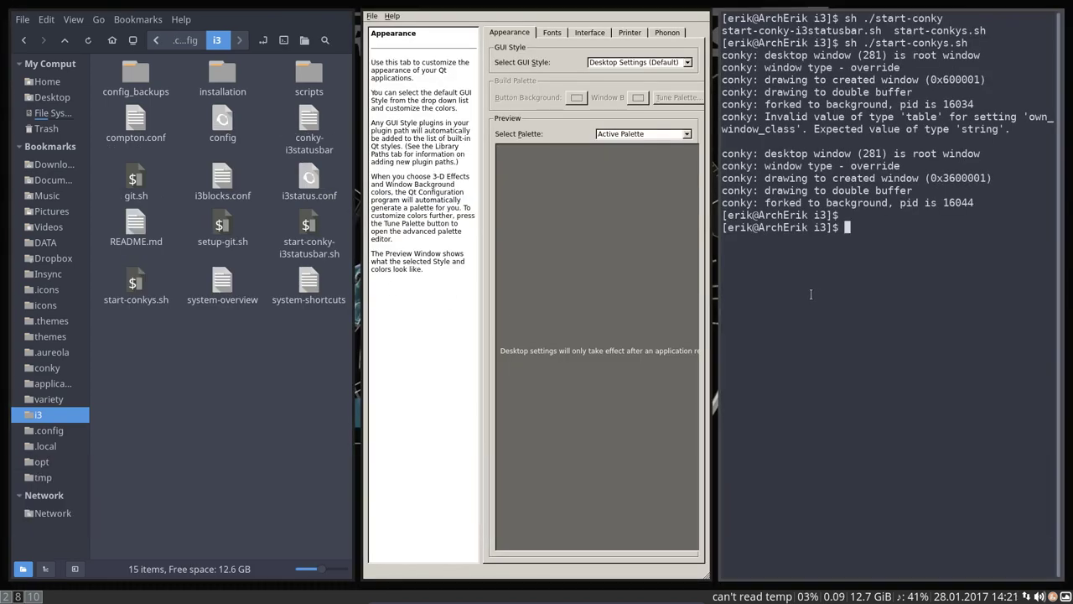
{"action": "key", "text": "super+shift+q"}
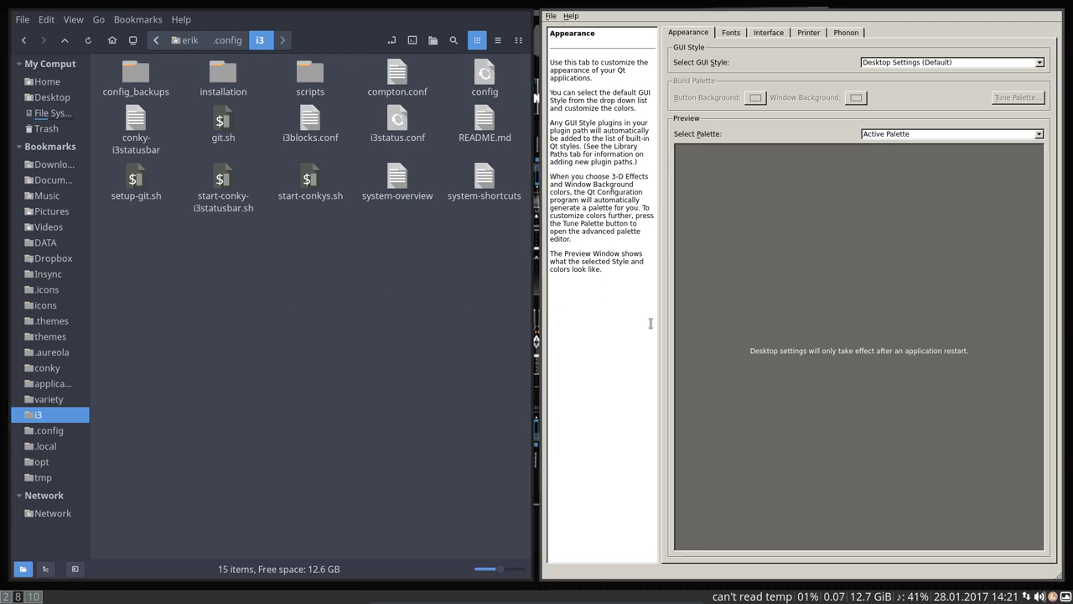
{"action": "key", "text": "super+f"}
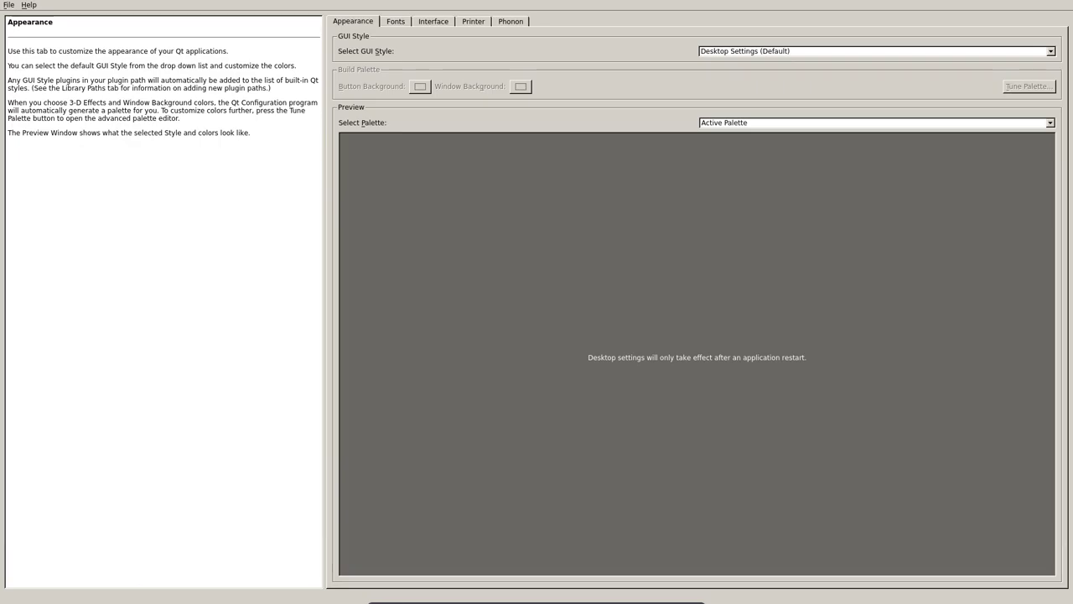
Step: Set the Qt GUI style to GTK+ and bring up the Fonts settings
{"action": "key", "text": "super+f"}
{"action": "key", "text": "super+f"}
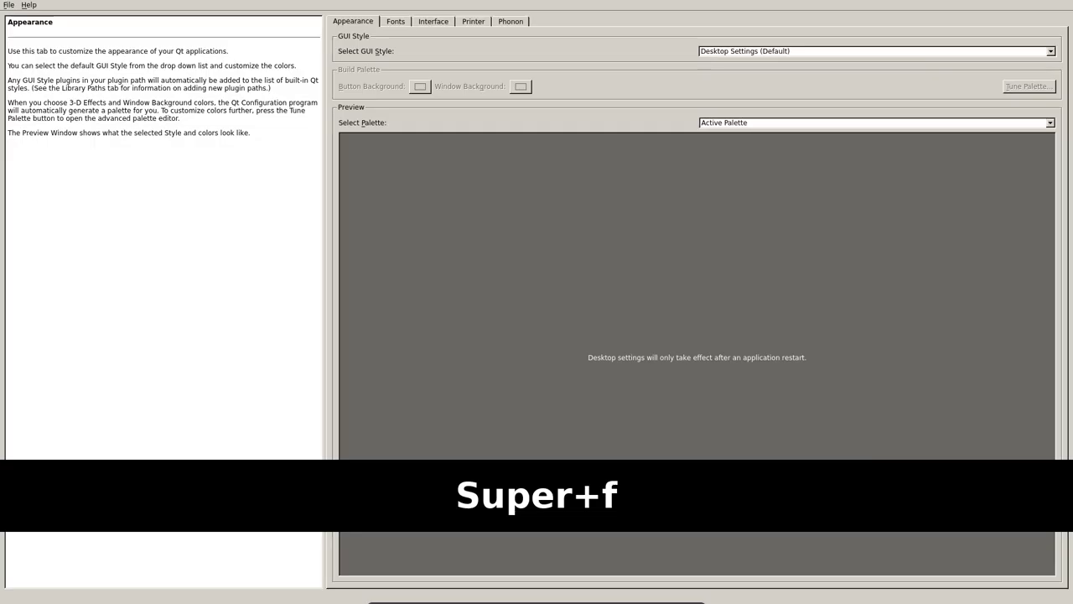
{"action": "left_click", "coordinate": [773, 52]}
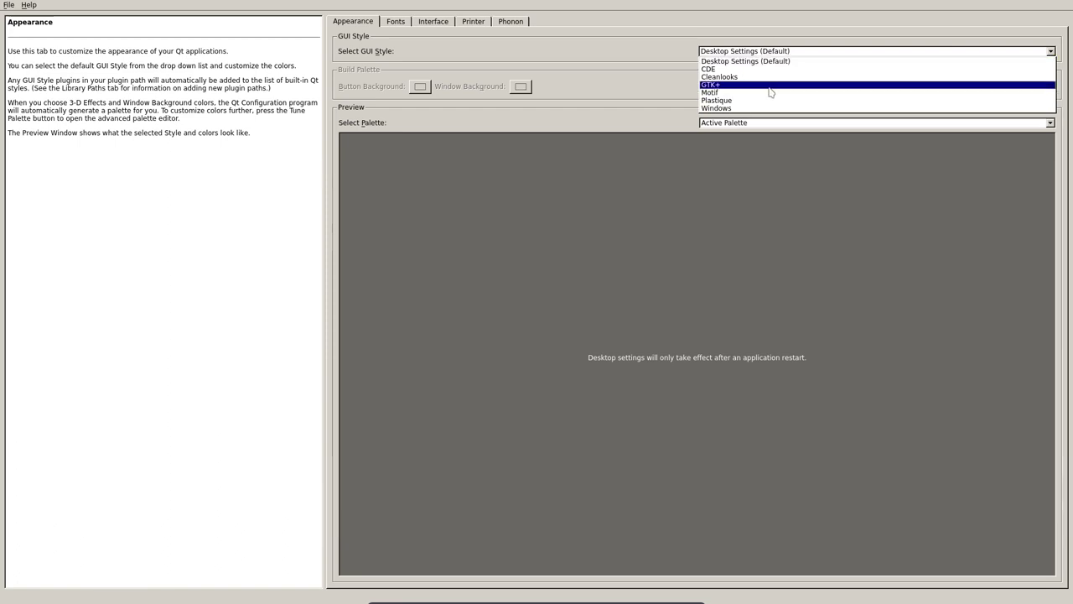
{"action": "left_click", "coordinate": [770, 84]}
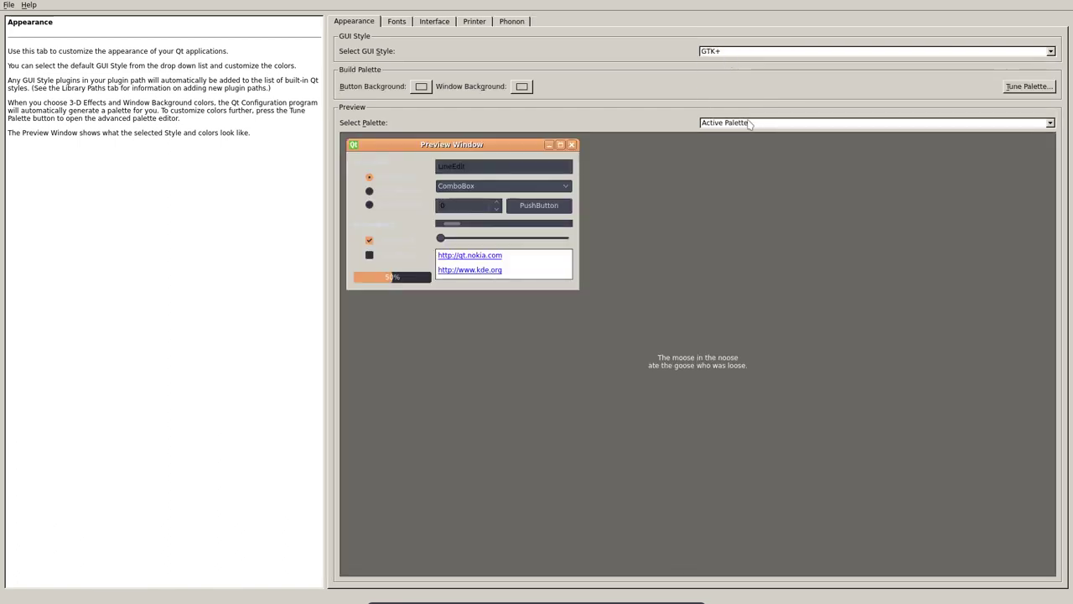
{"action": "left_click", "coordinate": [400, 23]}
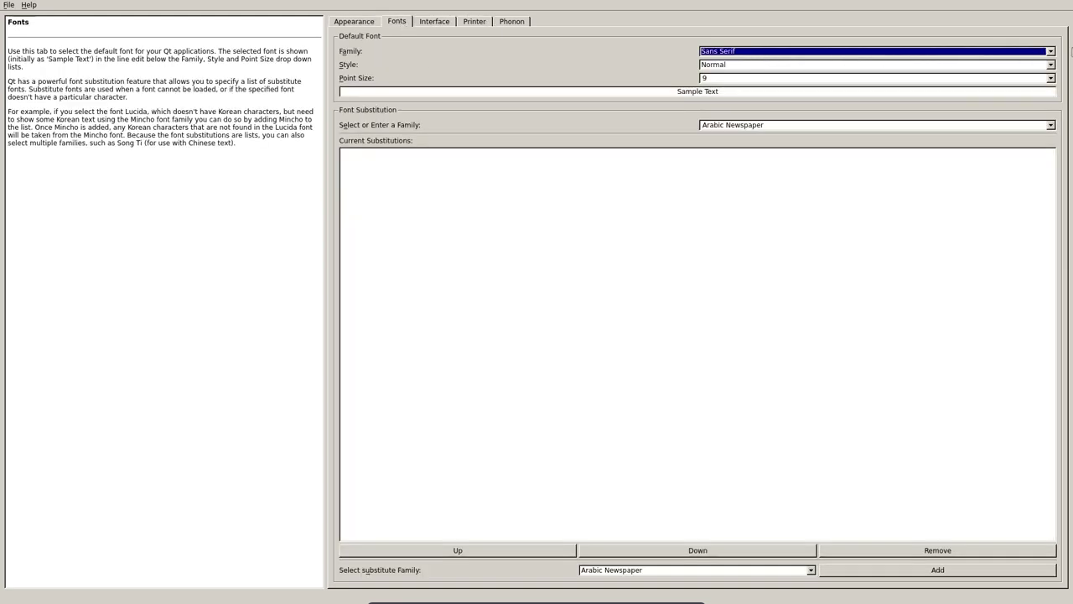
Step: Set the default Qt font to Noto Sans, Regular style, 12 point
{"action": "left_click", "coordinate": [1051, 52]}
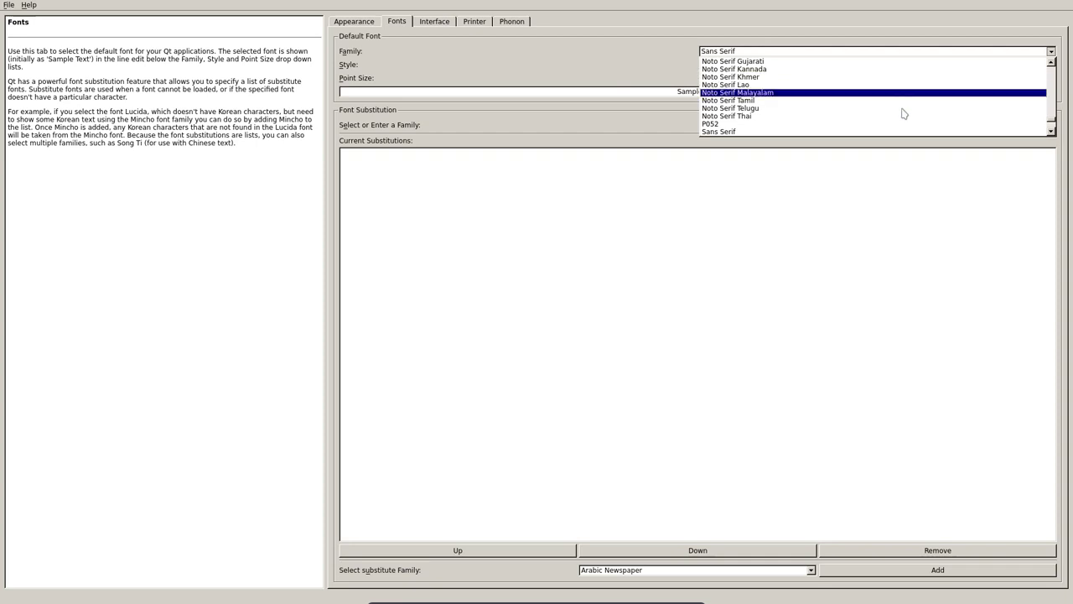
{"action": "scroll", "coordinate": [903, 109], "scroll_direction": "up", "scroll_amount": 5}
{"action": "scroll", "coordinate": [904, 109], "scroll_direction": "up", "scroll_amount": 5}
{"action": "scroll", "coordinate": [903, 113], "scroll_direction": "up", "scroll_amount": 5}
{"action": "scroll", "coordinate": [903, 114], "scroll_direction": "down", "scroll_amount": 2}
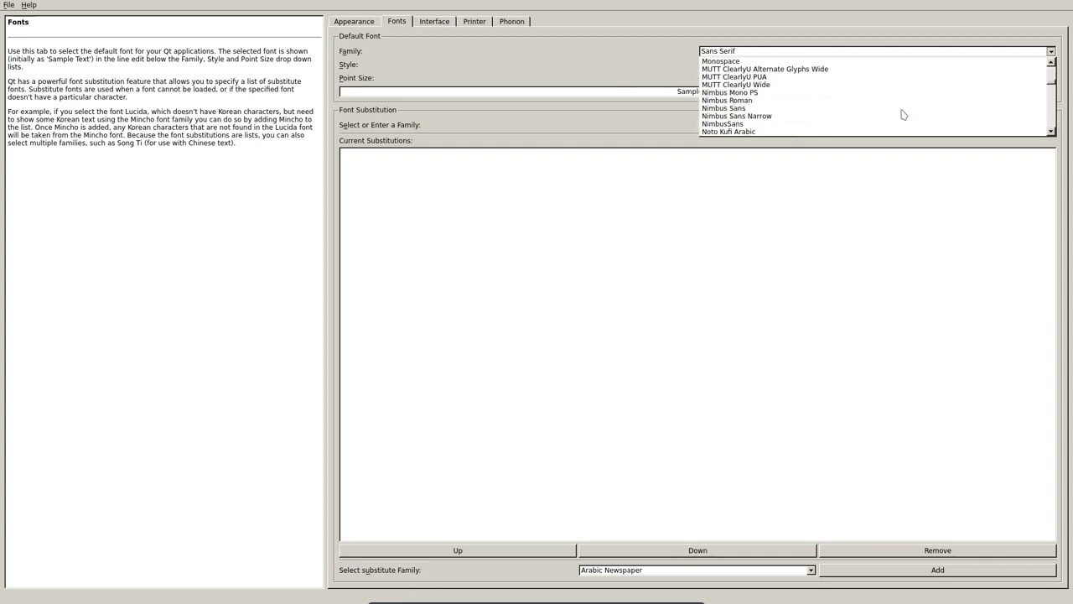
{"action": "scroll", "coordinate": [903, 115], "scroll_direction": "down", "scroll_amount": 1}
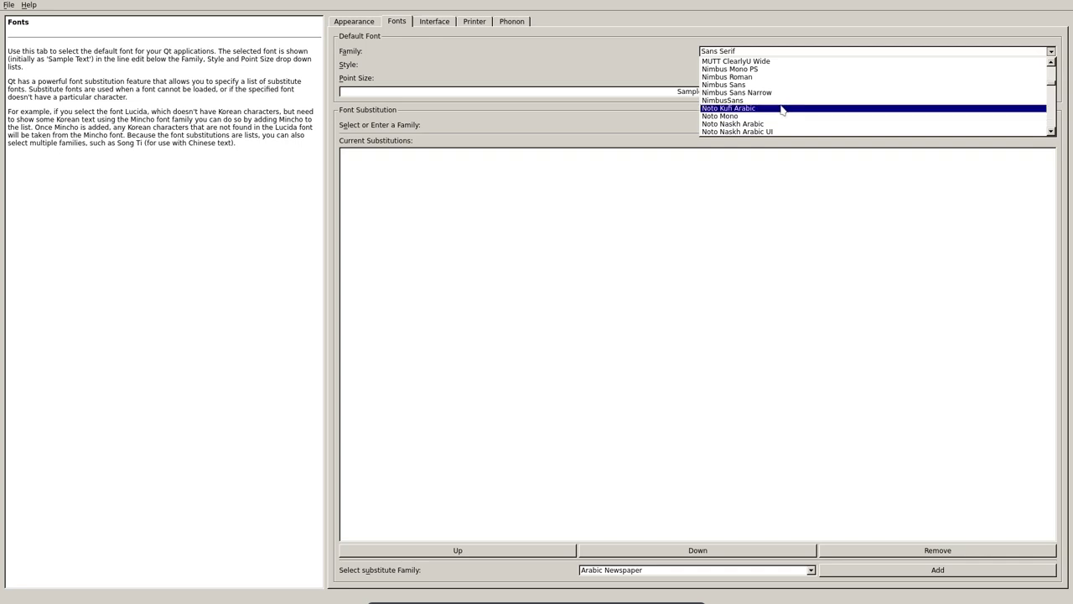
{"action": "scroll", "coordinate": [779, 109], "scroll_direction": "down", "scroll_amount": 1}
{"action": "scroll", "coordinate": [780, 109], "scroll_direction": "down", "scroll_amount": 1}
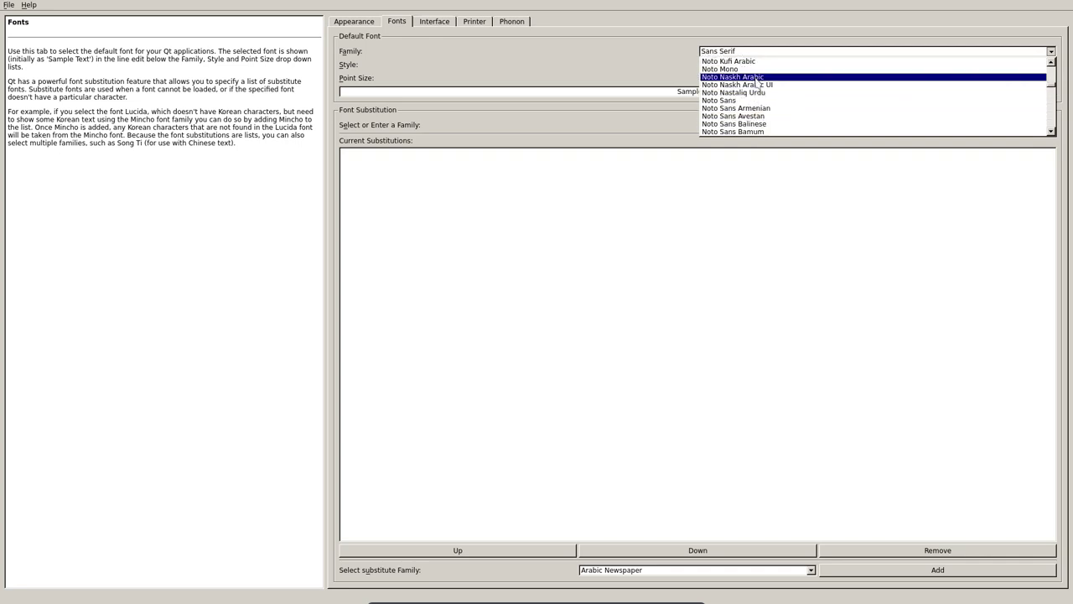
{"action": "left_click", "coordinate": [749, 101]}
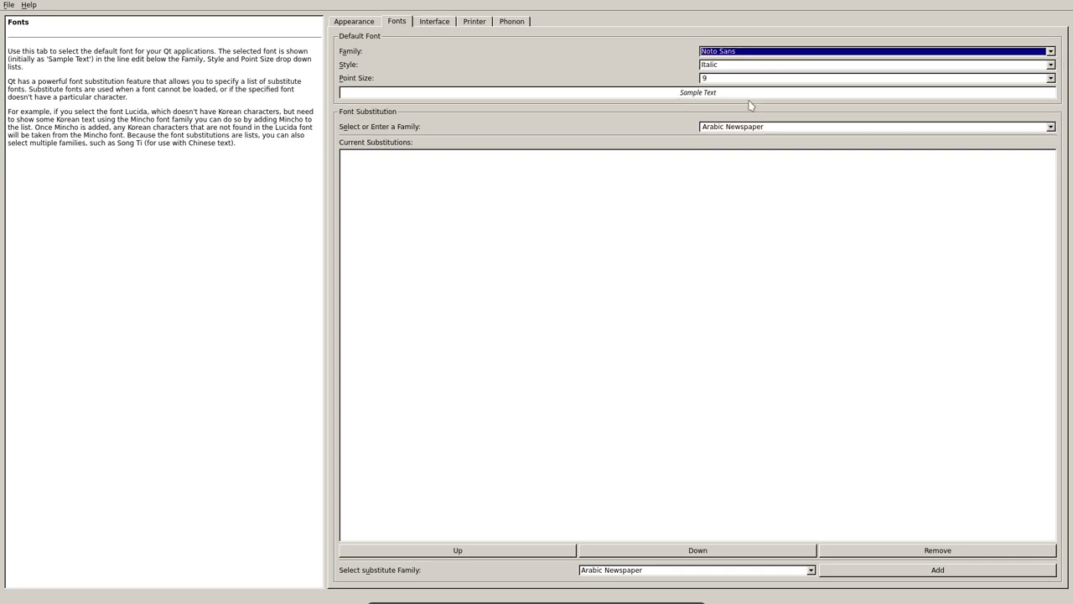
{"action": "left_click", "coordinate": [1051, 65]}
{"action": "left_click", "coordinate": [805, 88]}
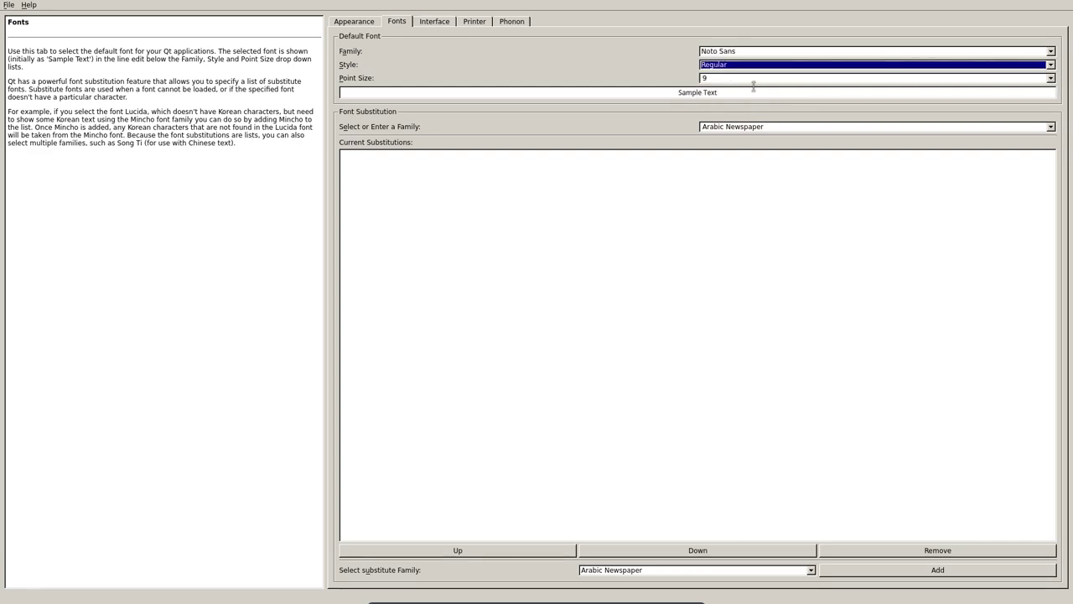
{"action": "key", "text": "Tab"}
{"action": "type", "text": "2"}
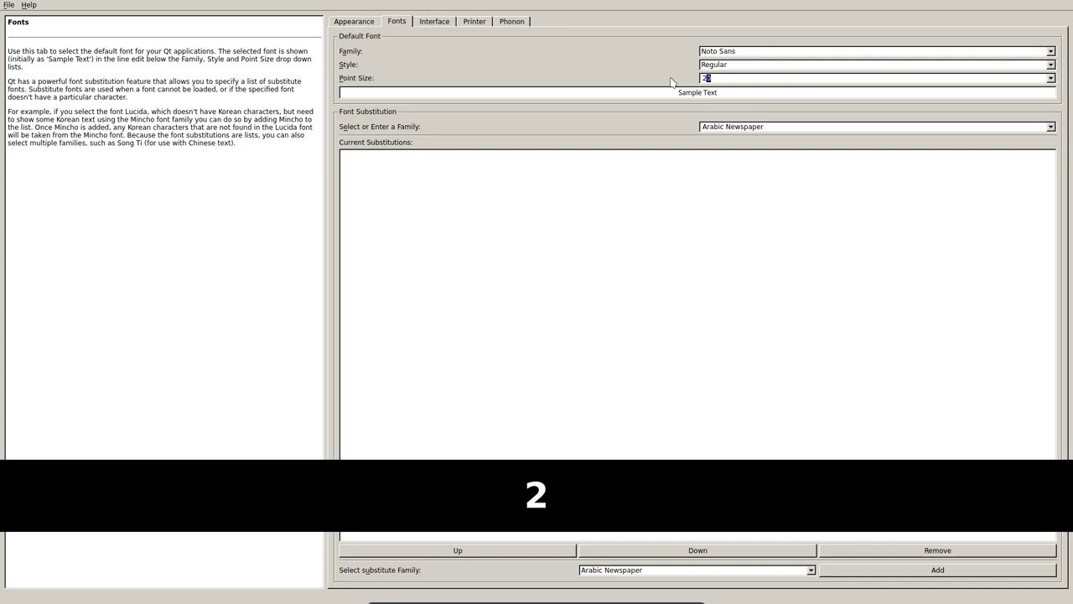
{"action": "key", "text": "BackSpace"}
{"action": "key", "text": "BackSpace"}
{"action": "type", "text": "12"}
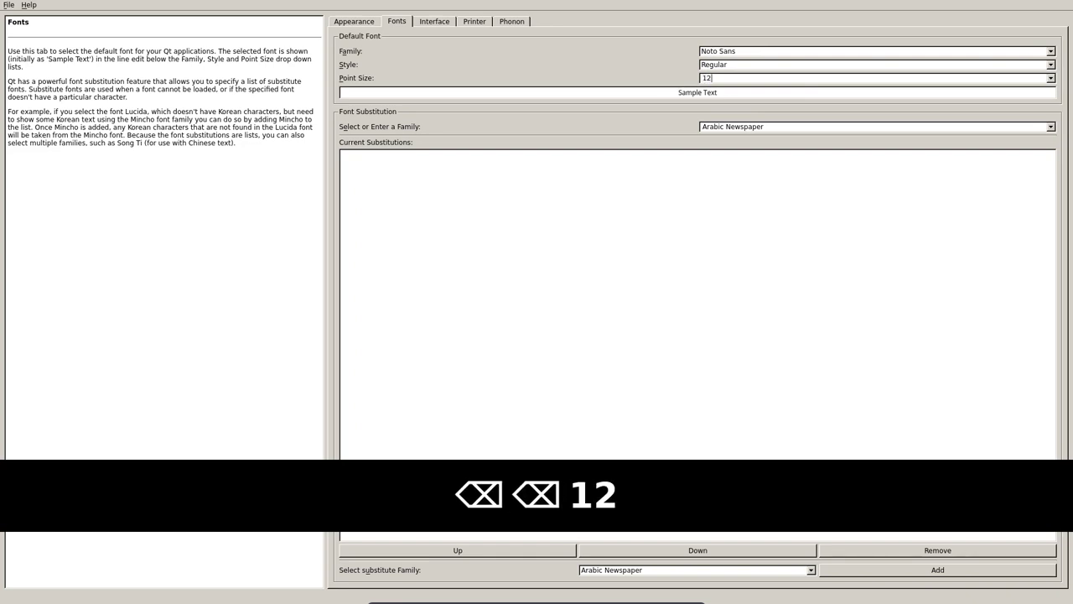
{"action": "left_click", "coordinate": [726, 90]}
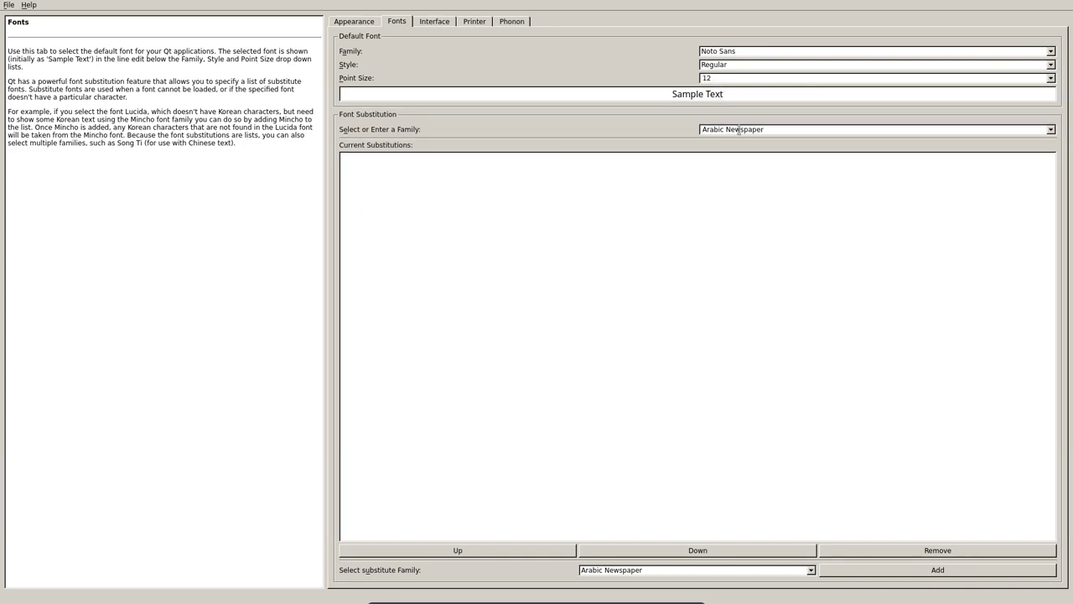
Step: Pick Noto Sans as both the family and its substitute in font substitution
{"action": "left_click", "coordinate": [1051, 130]}
{"action": "scroll", "coordinate": [766, 177], "scroll_direction": "down", "scroll_amount": 8}
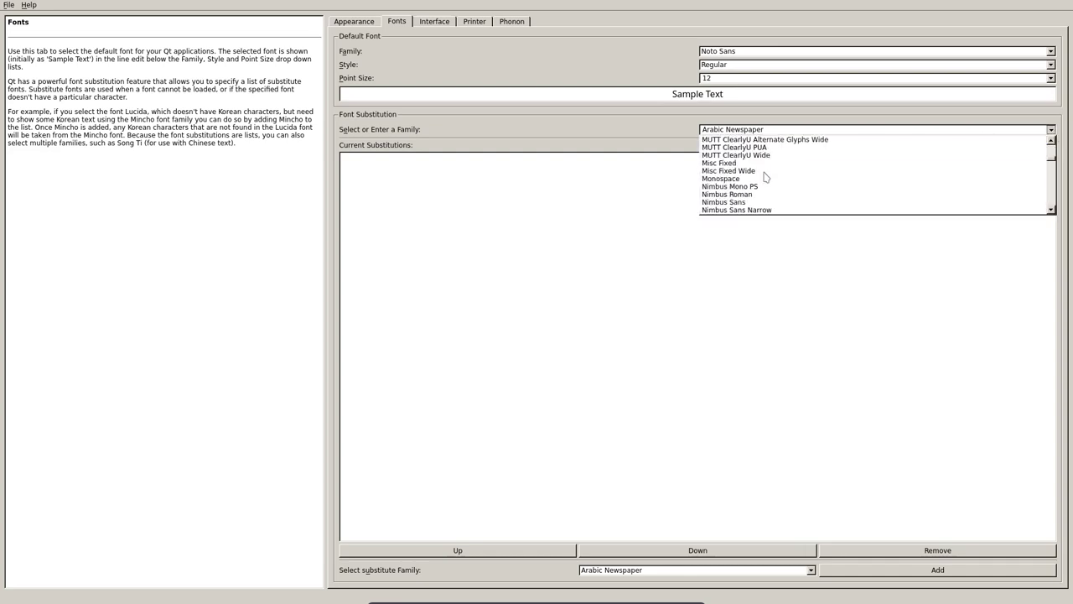
{"action": "scroll", "coordinate": [765, 177], "scroll_direction": "up", "scroll_amount": 2}
{"action": "scroll", "coordinate": [765, 177], "scroll_direction": "down", "scroll_amount": 2}
{"action": "scroll", "coordinate": [766, 177], "scroll_direction": "down", "scroll_amount": 2}
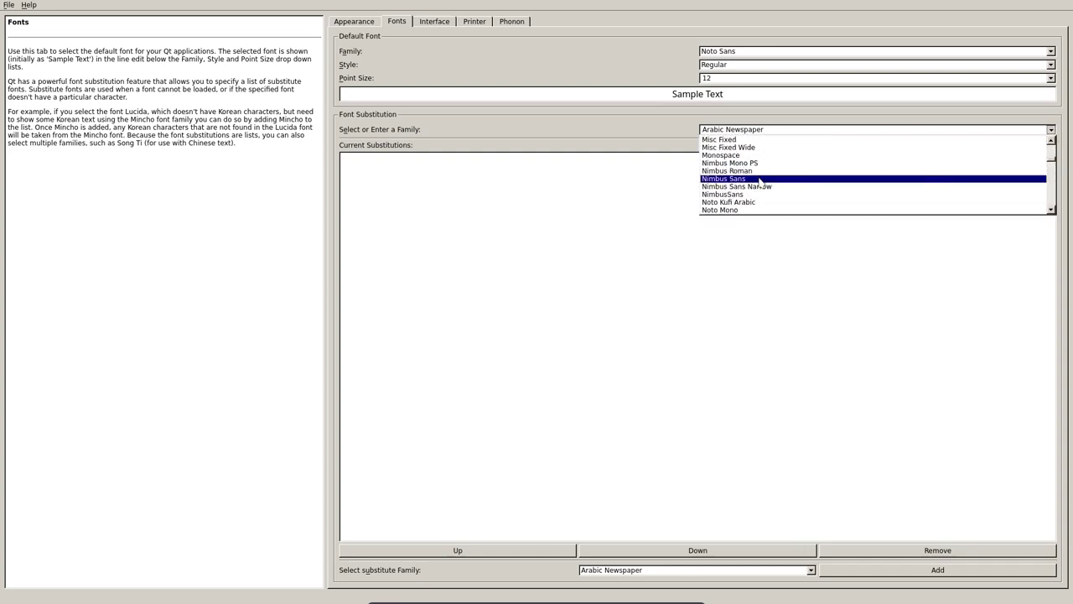
{"action": "scroll", "coordinate": [763, 180], "scroll_direction": "down", "scroll_amount": 2}
{"action": "scroll", "coordinate": [750, 189], "scroll_direction": "down", "scroll_amount": 2}
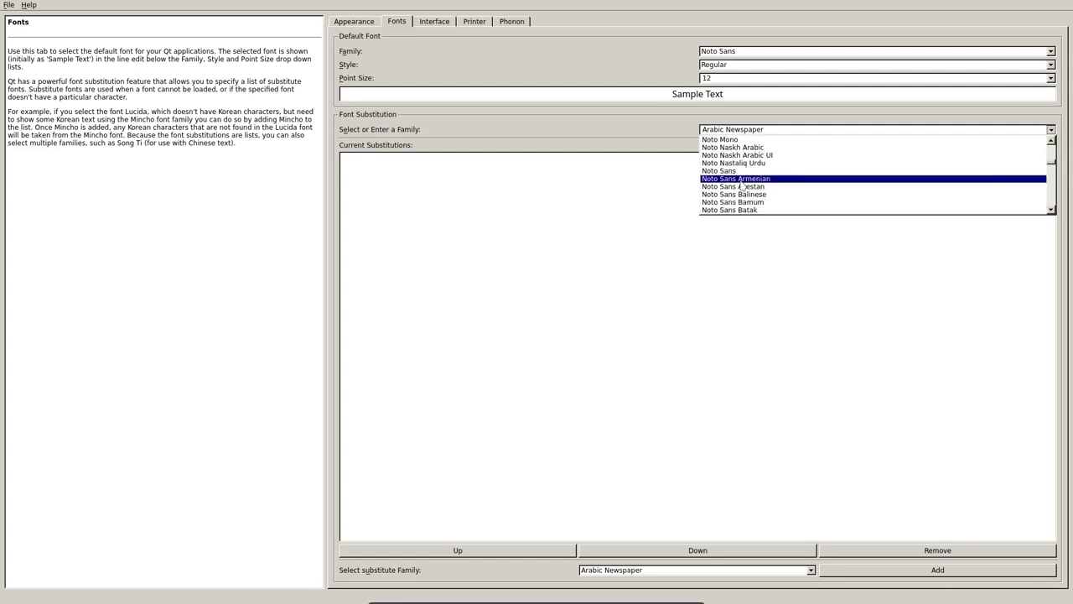
{"action": "left_click", "coordinate": [751, 178]}
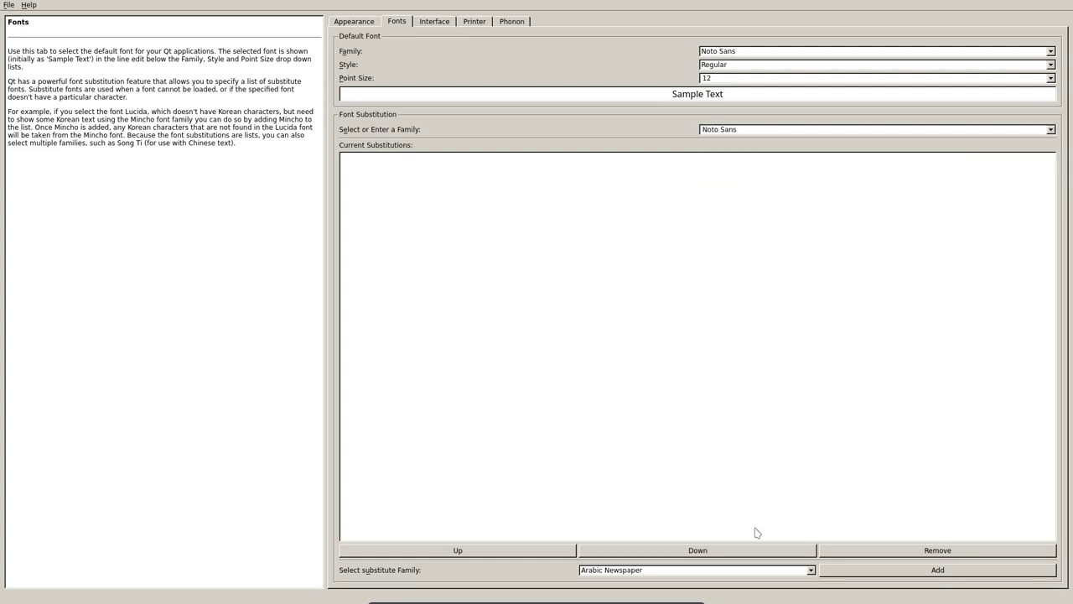
{"action": "left_click", "coordinate": [811, 570]}
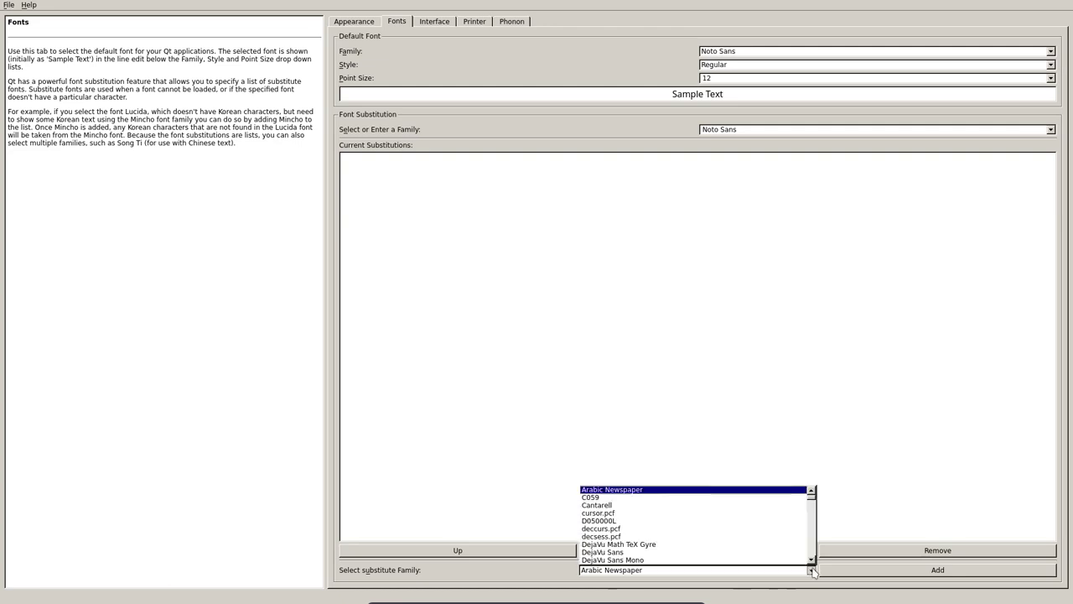
{"action": "scroll", "coordinate": [664, 511], "scroll_direction": "down", "scroll_amount": 5}
{"action": "scroll", "coordinate": [664, 511], "scroll_direction": "down", "scroll_amount": 10}
{"action": "scroll", "coordinate": [664, 510], "scroll_direction": "up", "scroll_amount": 2}
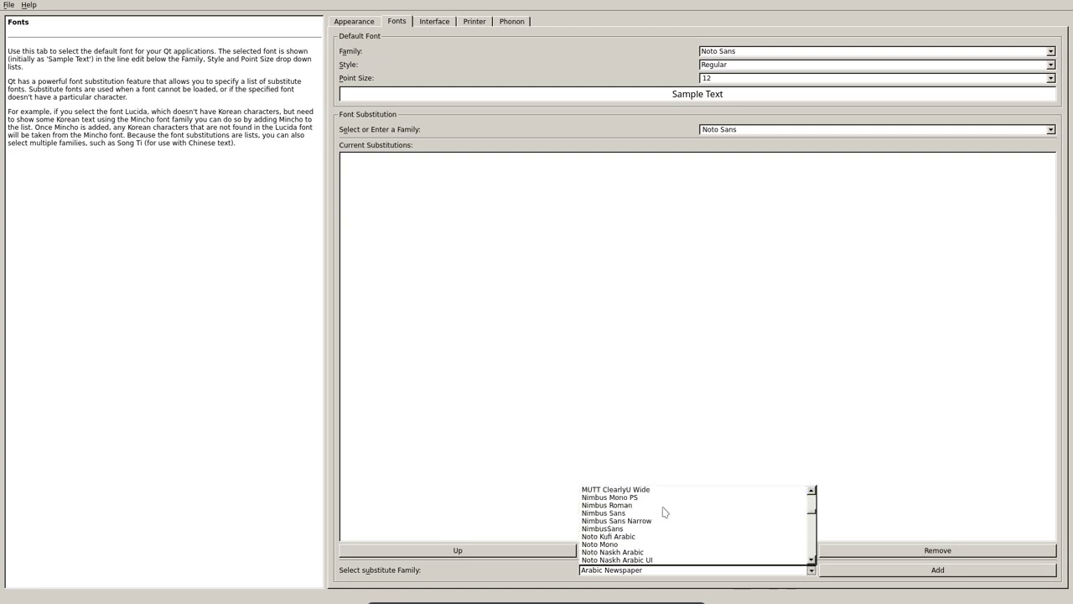
{"action": "scroll", "coordinate": [658, 520], "scroll_direction": "down", "scroll_amount": 2}
{"action": "left_click", "coordinate": [637, 528]}
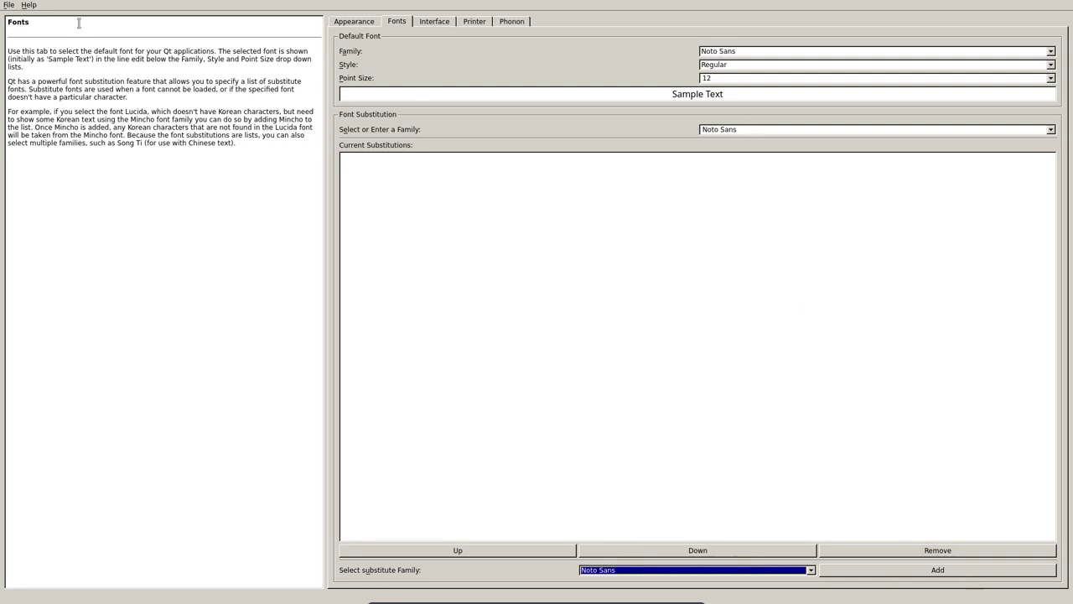
Step: Save the Qt configuration and review the Interface, Printer, Phonon, Fonts and Appearance tabs
{"action": "left_click", "coordinate": [10, 5]}
{"action": "left_click", "coordinate": [18, 17]}
{"action": "left_click", "coordinate": [439, 32]}
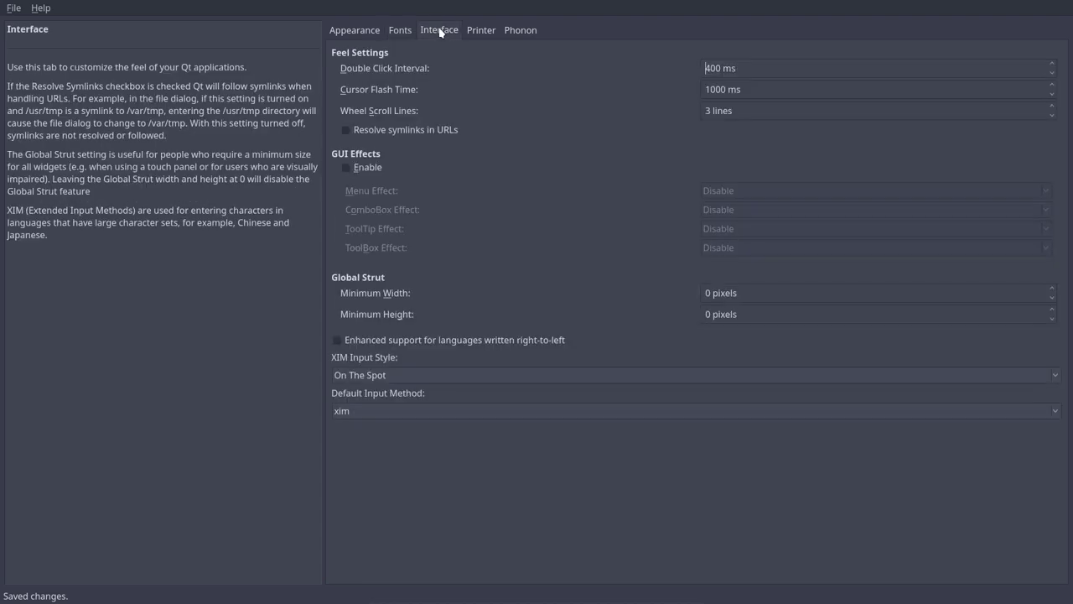
{"action": "left_click", "coordinate": [478, 34]}
{"action": "left_click", "coordinate": [522, 34]}
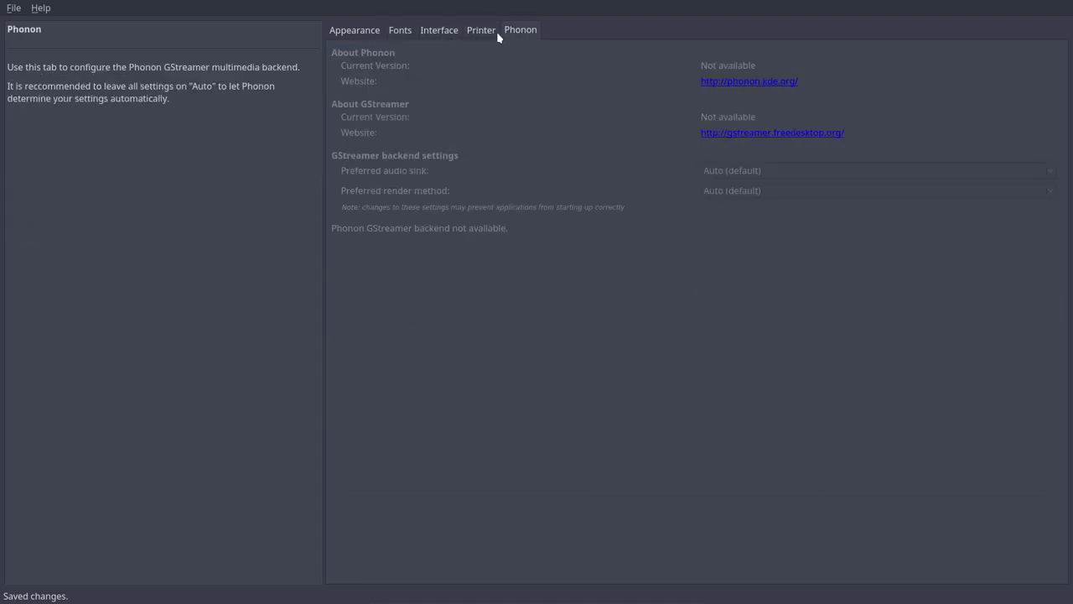
{"action": "left_click", "coordinate": [485, 34]}
{"action": "left_click", "coordinate": [439, 32]}
{"action": "left_click", "coordinate": [398, 32]}
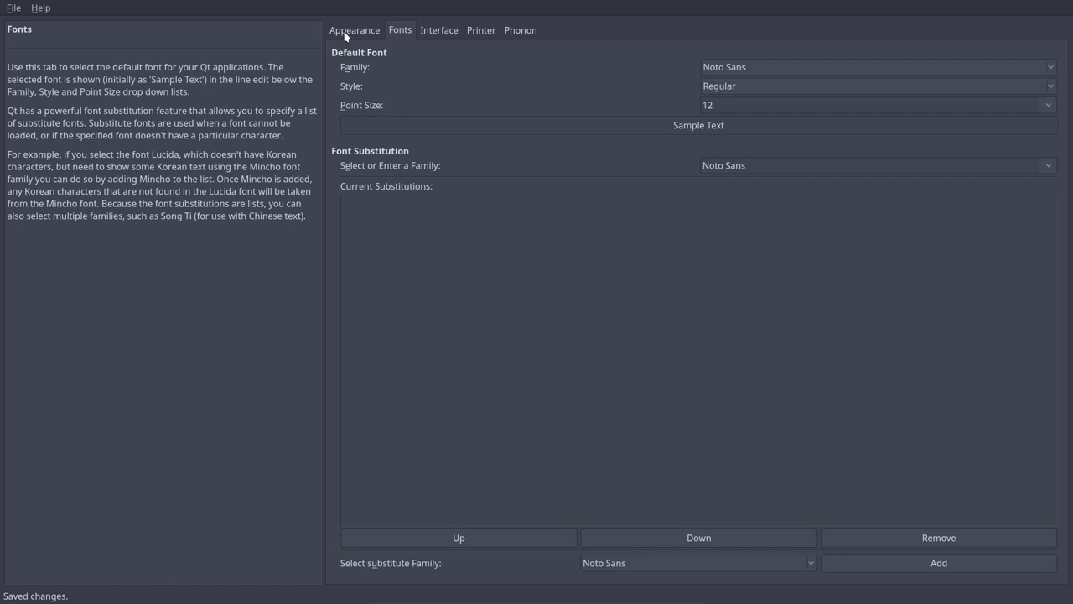
{"action": "left_click", "coordinate": [345, 33]}
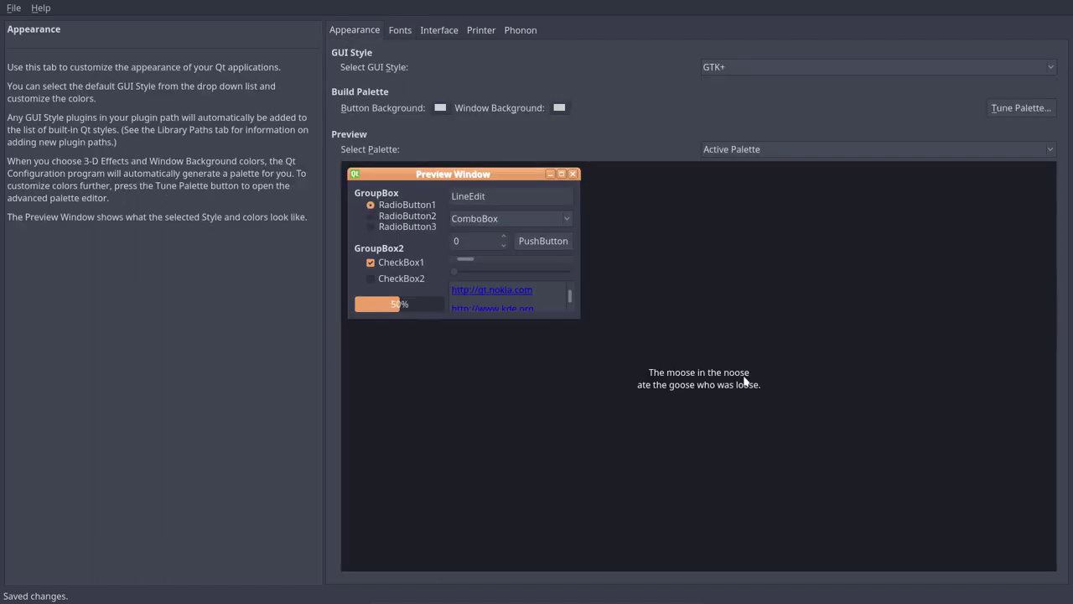
Step: Take Qt Configuration out of fullscreen and close it with Super+Shift+Q
{"action": "key", "text": "super+f"}
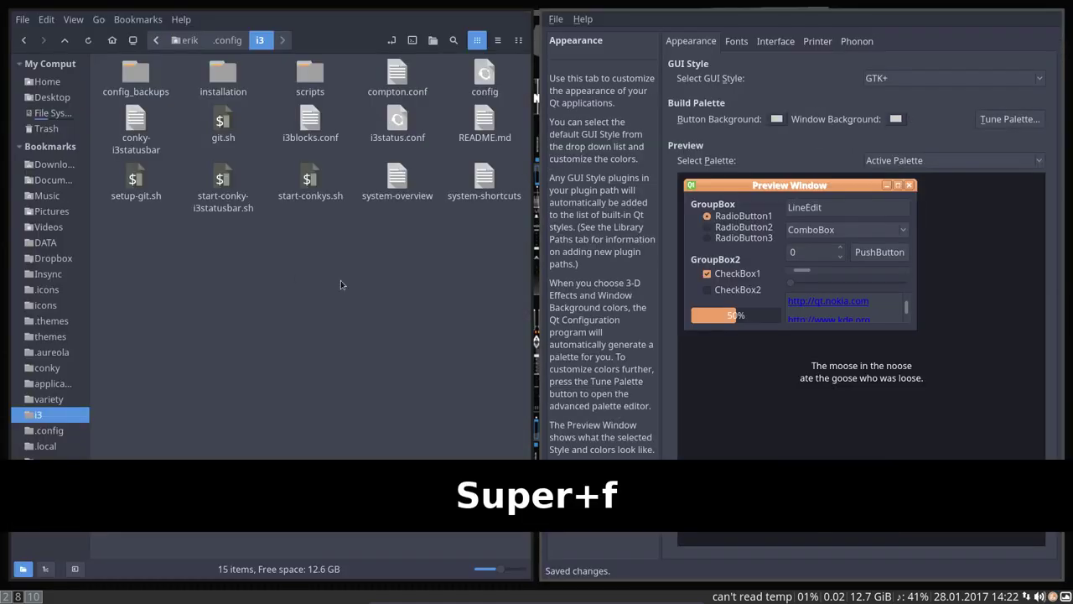
{"action": "key", "text": "super+f"}
{"action": "key", "text": "super+f"}
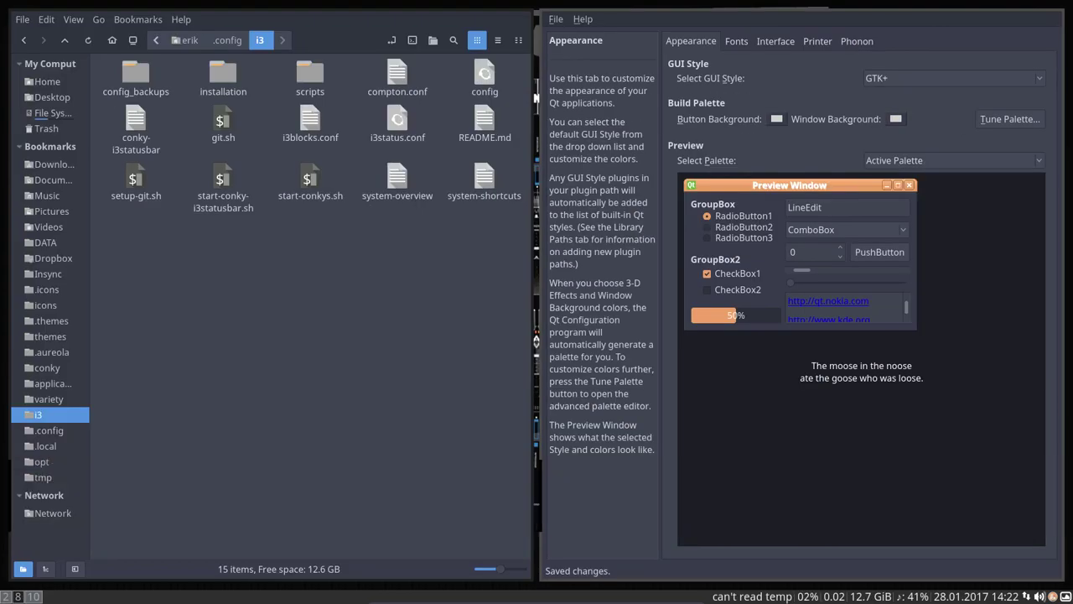
{"action": "key", "text": "super+shift+q"}
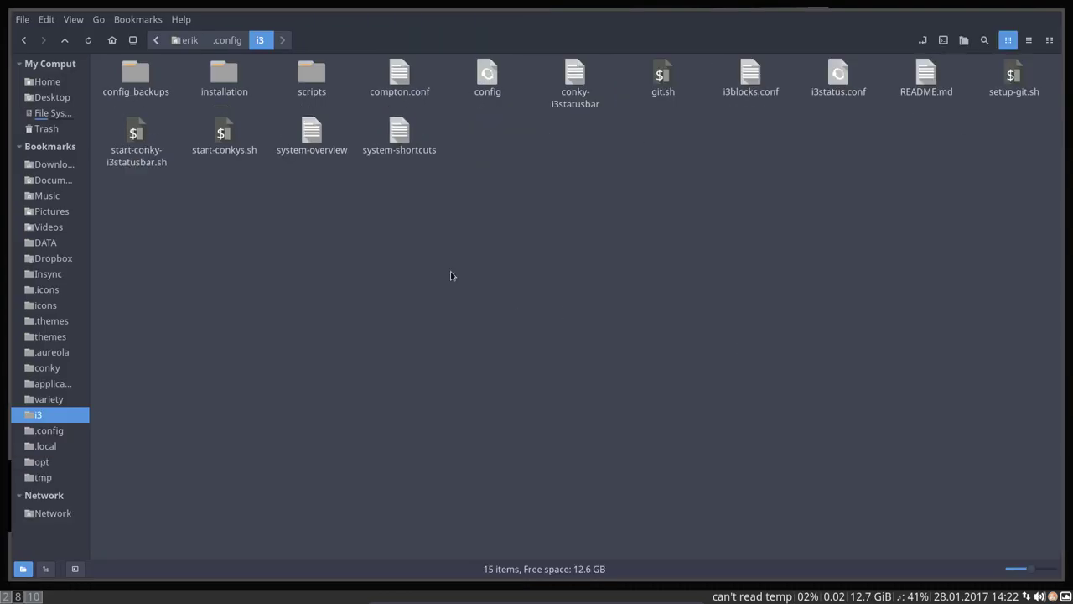
Step: Widen Nemo's places pane and cycle workspaces 2, 8 and 10, ending on 8
{"action": "left_click_drag", "start_coordinate": [92, 240], "coordinate": [124, 239]}
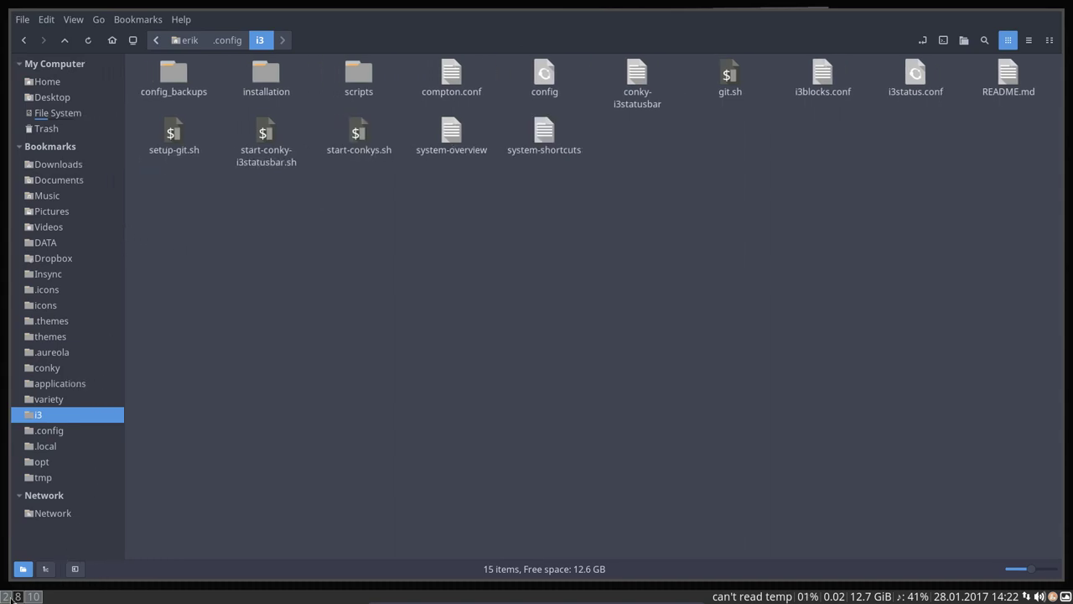
{"action": "left_click", "coordinate": [5, 596]}
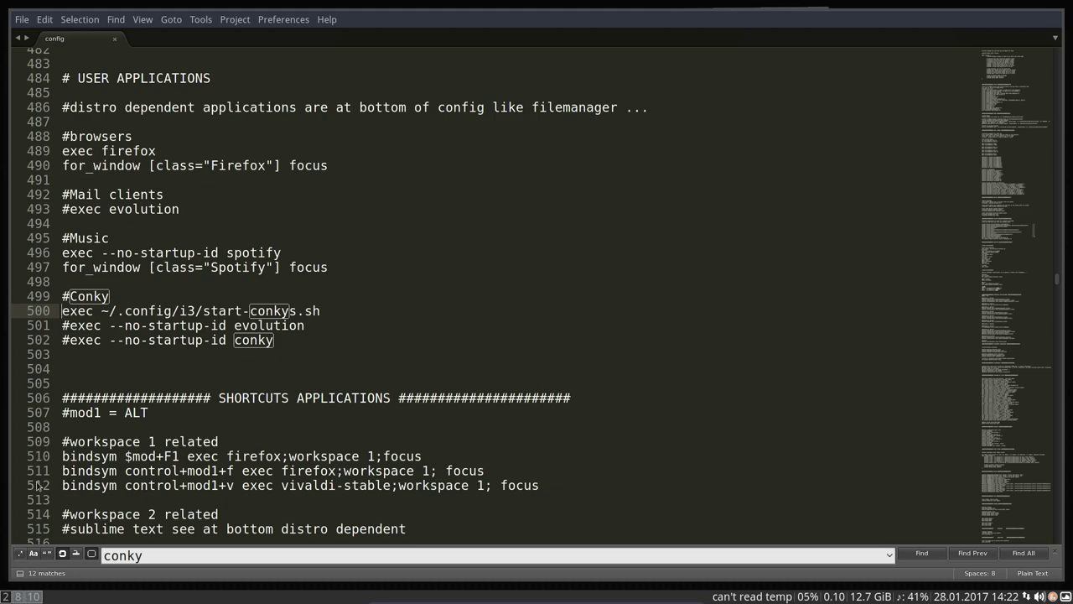
{"action": "left_click", "coordinate": [18, 596]}
{"action": "left_click", "coordinate": [34, 596]}
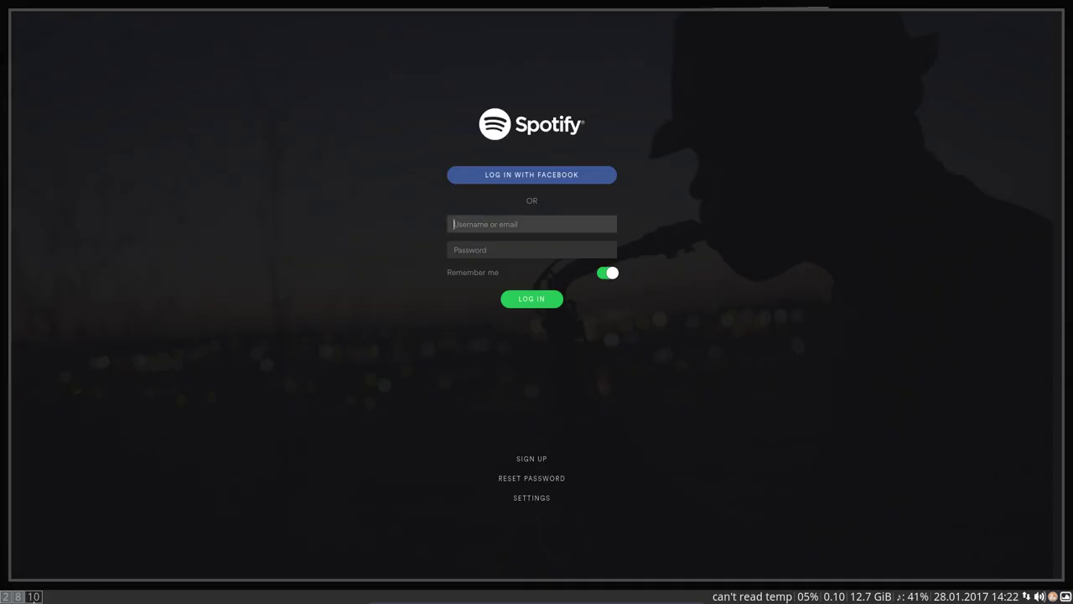
{"action": "left_click", "coordinate": [18, 596]}
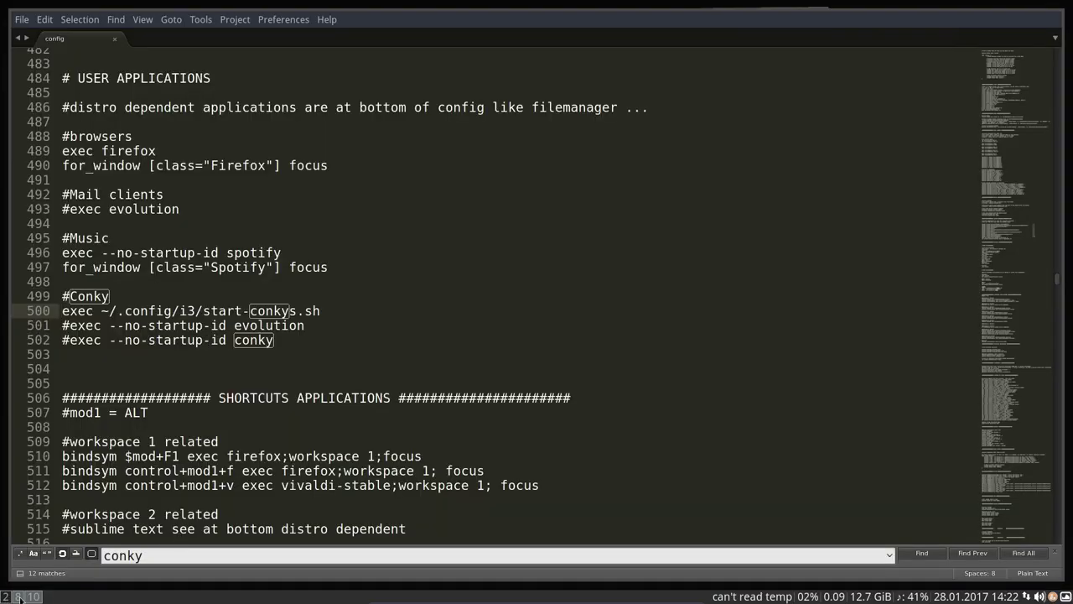
{"action": "left_click", "coordinate": [18, 596]}
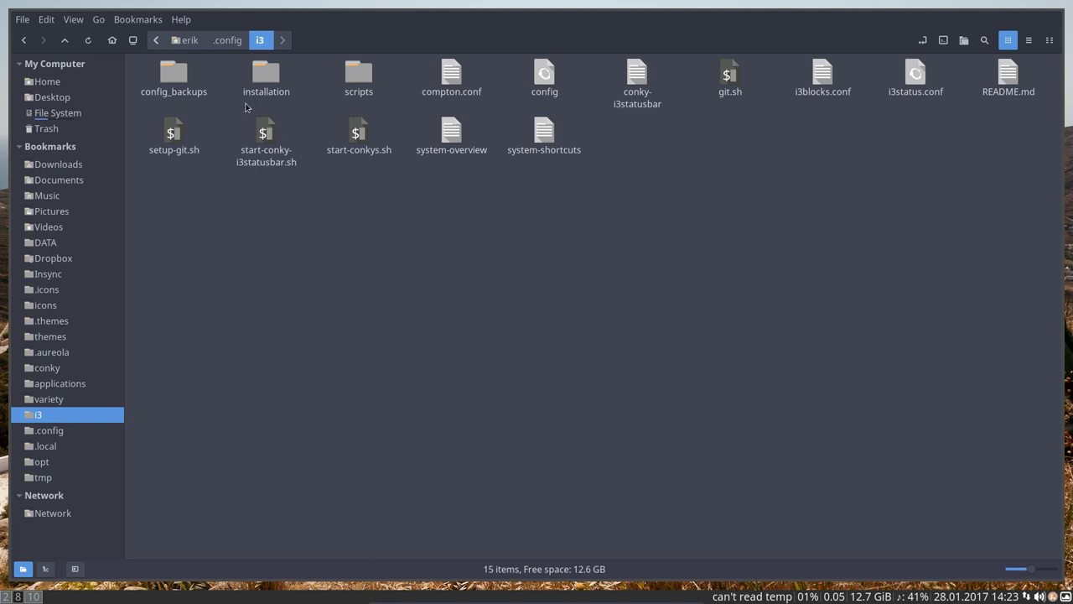
Step: Browse to installation > settings > firefox > chrome and select userContent.css
{"action": "left_click", "coordinate": [263, 75]}
{"action": "double_click", "coordinate": [263, 74]}
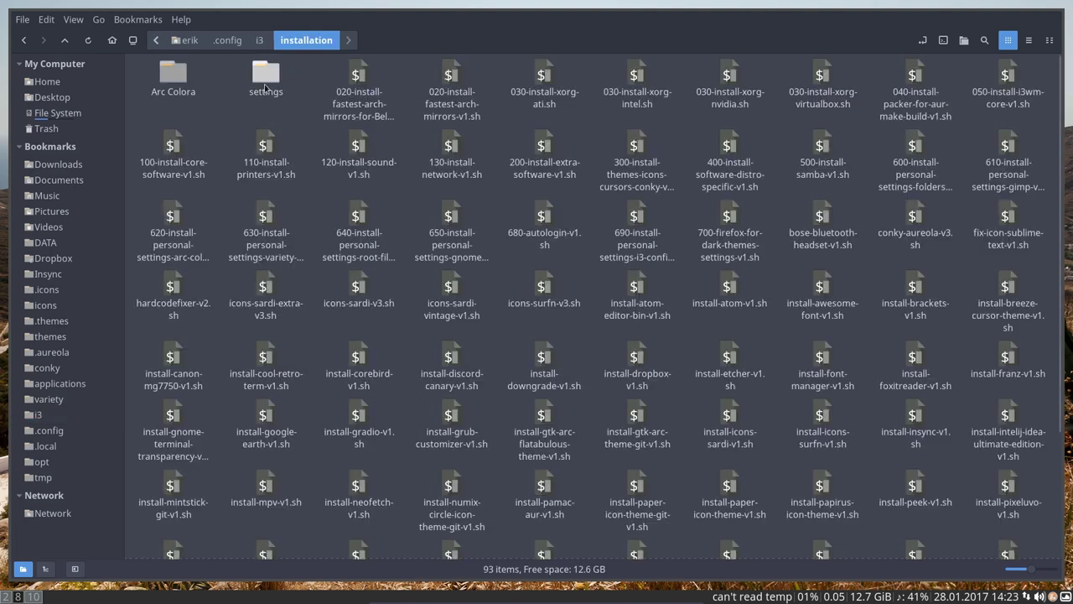
{"action": "double_click", "coordinate": [264, 79]}
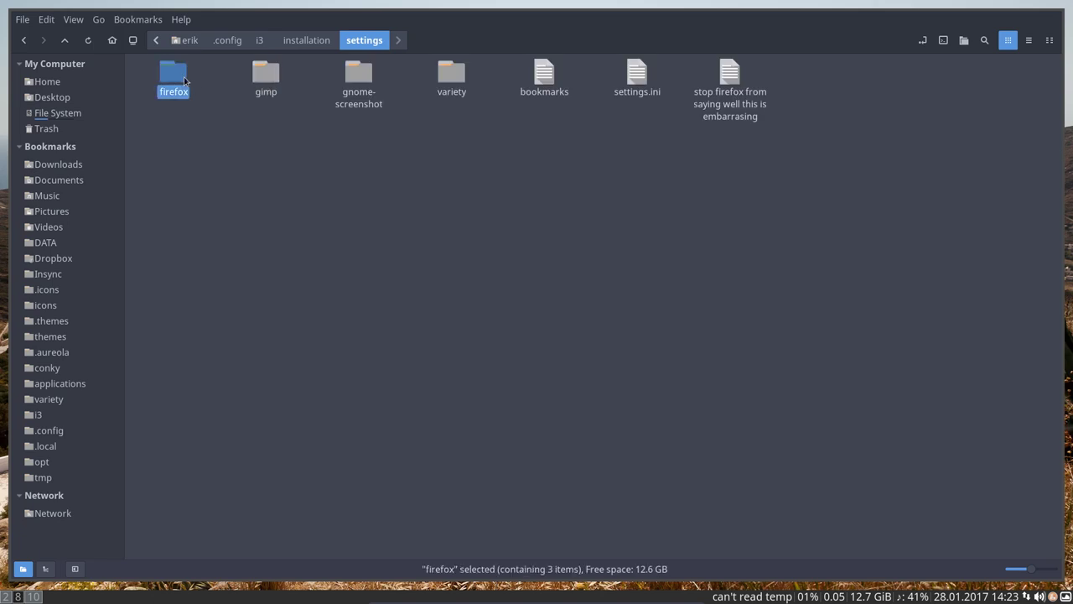
{"action": "double_click", "coordinate": [185, 79]}
{"action": "double_click", "coordinate": [179, 76]}
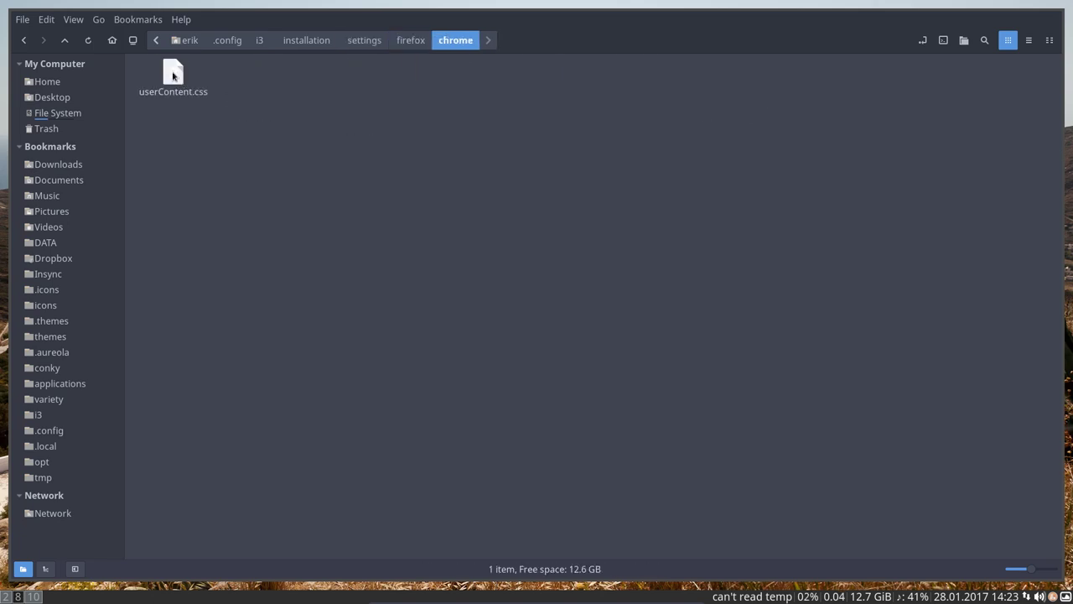
{"action": "left_click", "coordinate": [178, 77]}
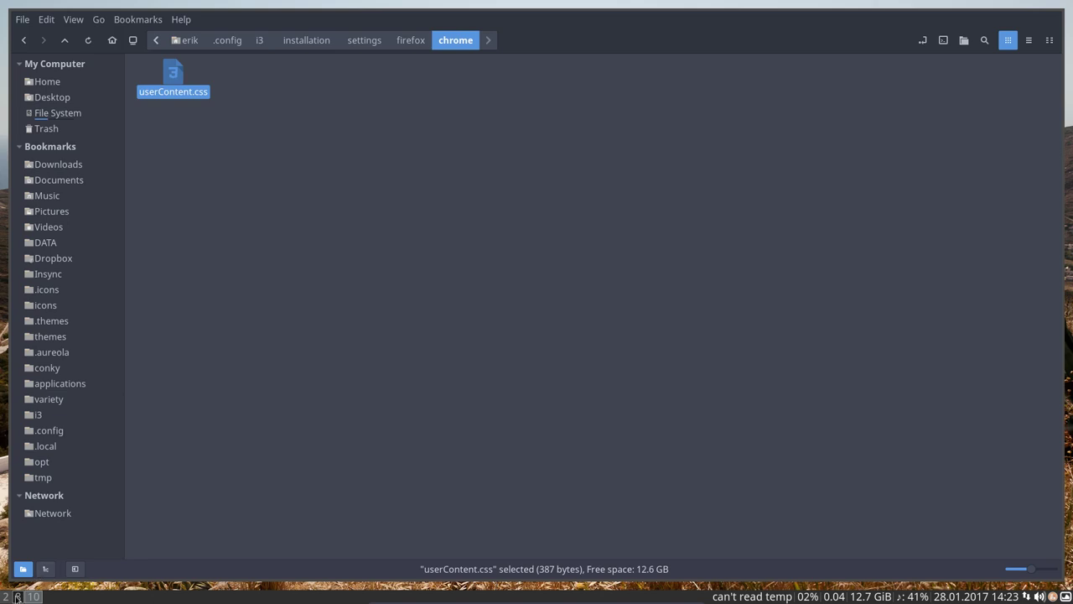
Step: View userContent.css in Sublime Text and select the background-color rules on lines 3, 13 and 19
{"action": "left_click", "coordinate": [17, 596]}
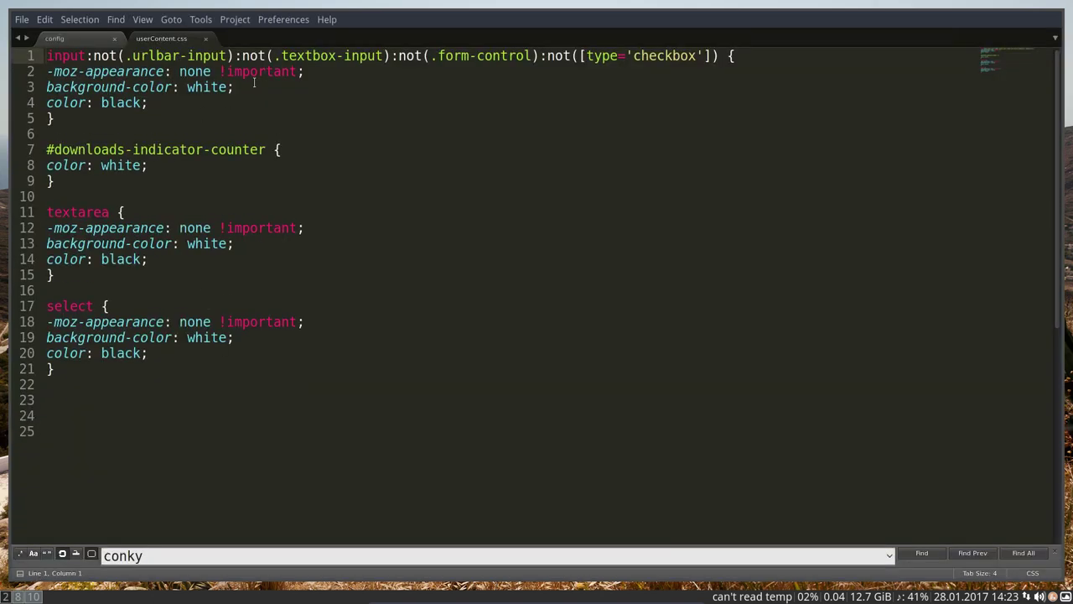
{"action": "left_click_drag", "start_coordinate": [252, 86], "coordinate": [46, 88]}
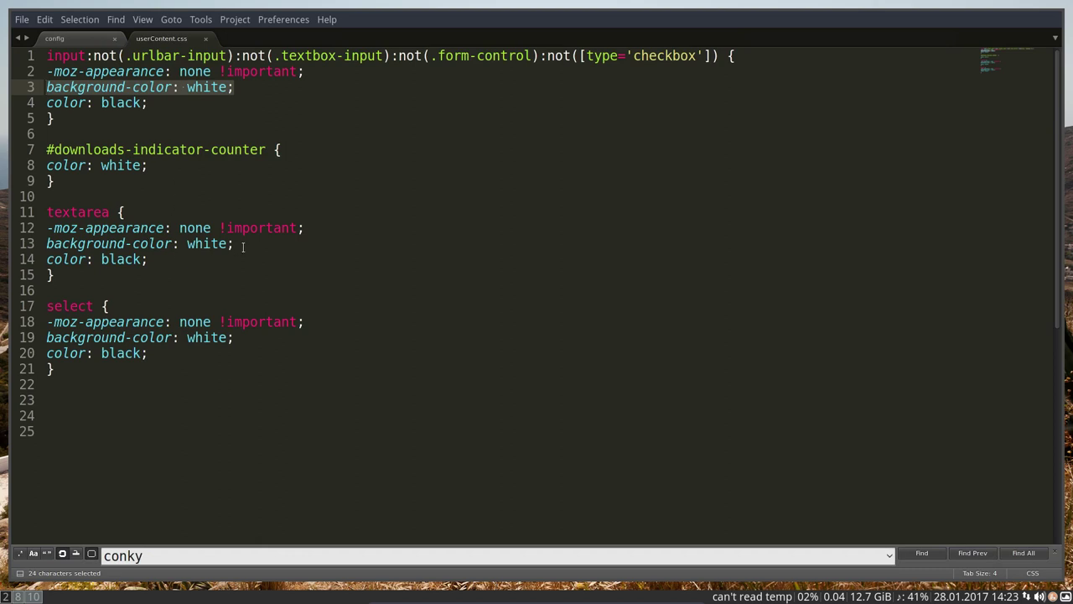
{"action": "left_click_drag", "start_coordinate": [244, 244], "coordinate": [46, 244]}
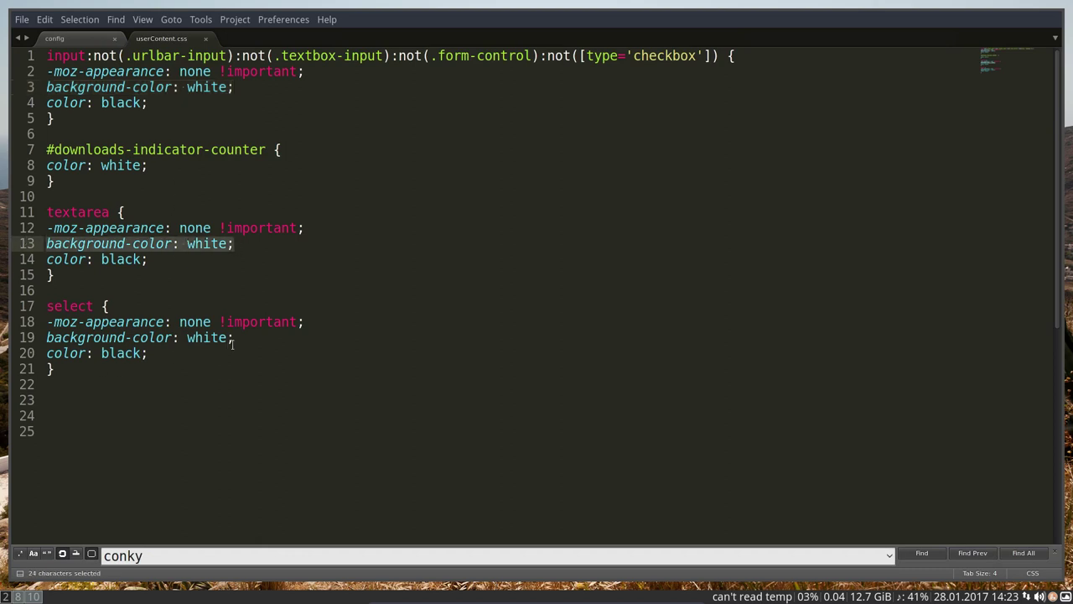
{"action": "left_click_drag", "start_coordinate": [238, 337], "coordinate": [47, 337]}
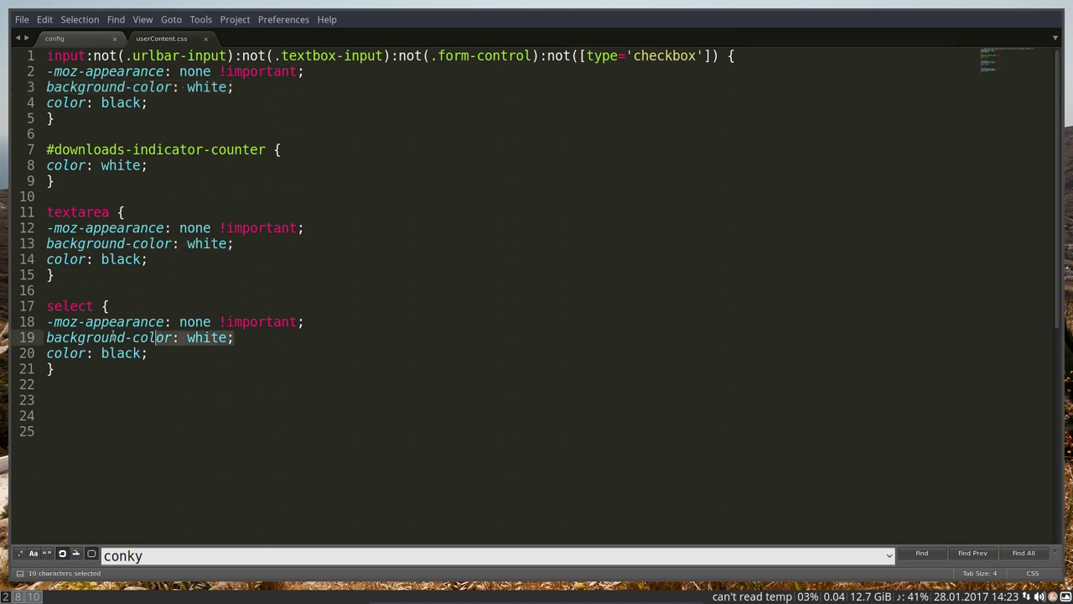
Step: Close userContent.css and return Nemo to the i3 installation folder
{"action": "left_click", "coordinate": [205, 39]}
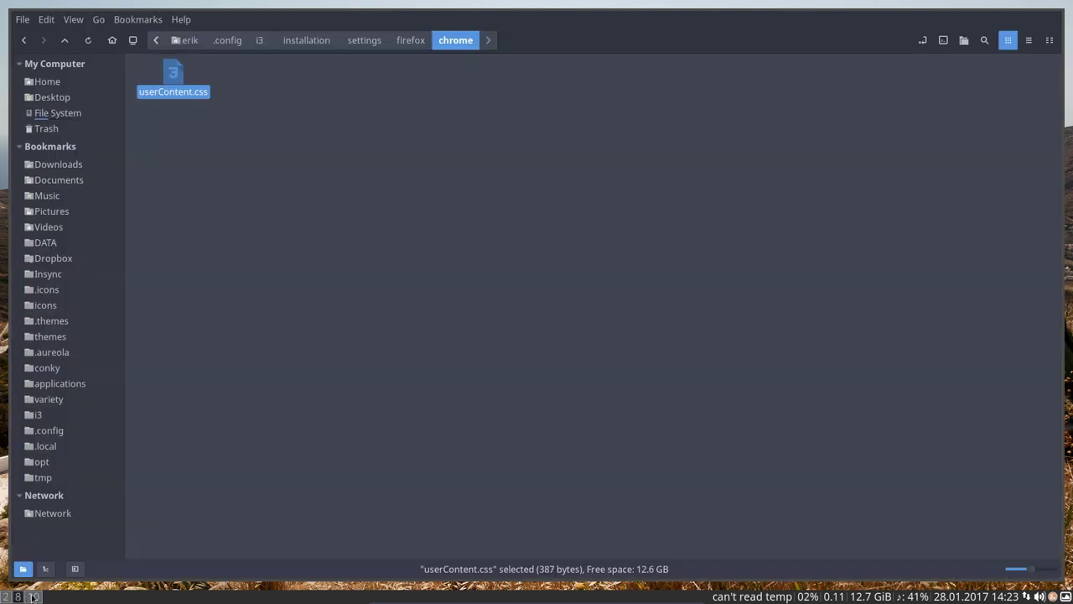
{"action": "left_click", "coordinate": [33, 596]}
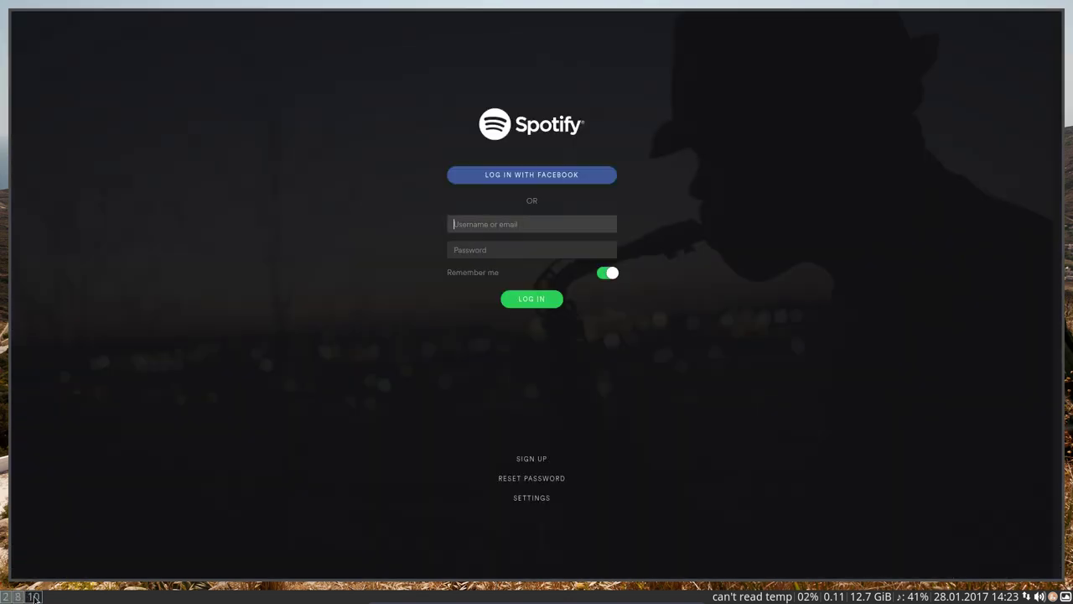
{"action": "left_click", "coordinate": [17, 596]}
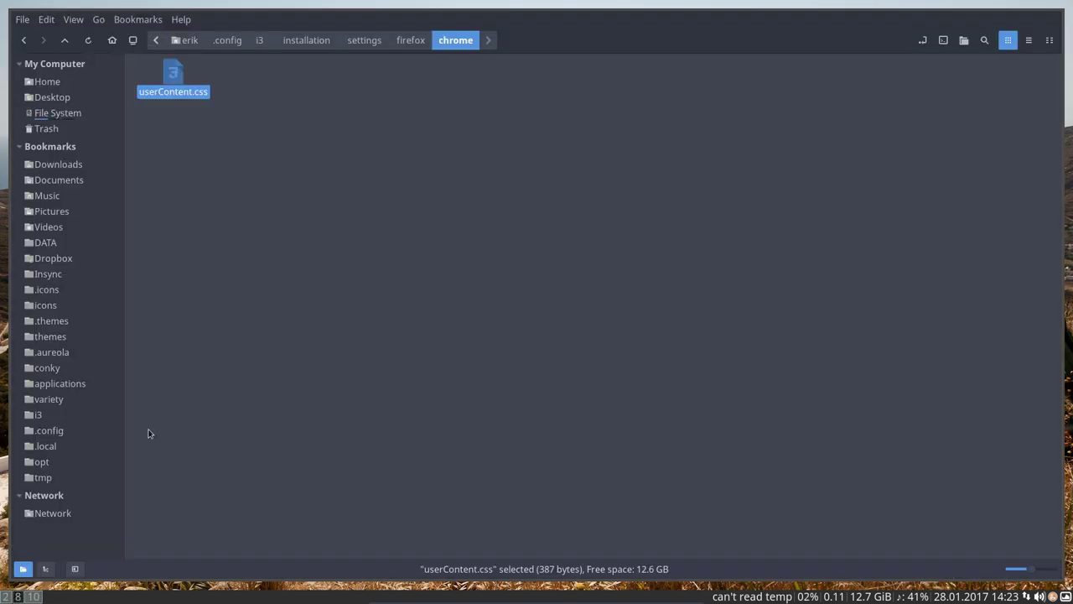
{"action": "left_click", "coordinate": [365, 42]}
{"action": "left_click", "coordinate": [306, 40]}
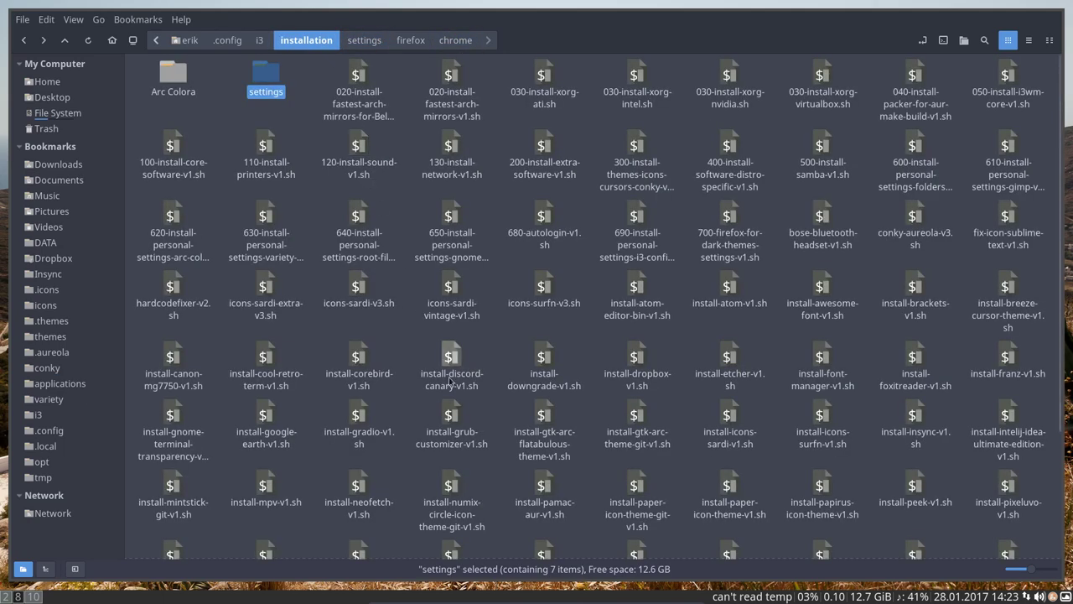
Step: Run 700-firefox-for-dark-themes-settings-v1.sh in a terminal
{"action": "left_click", "coordinate": [723, 221]}
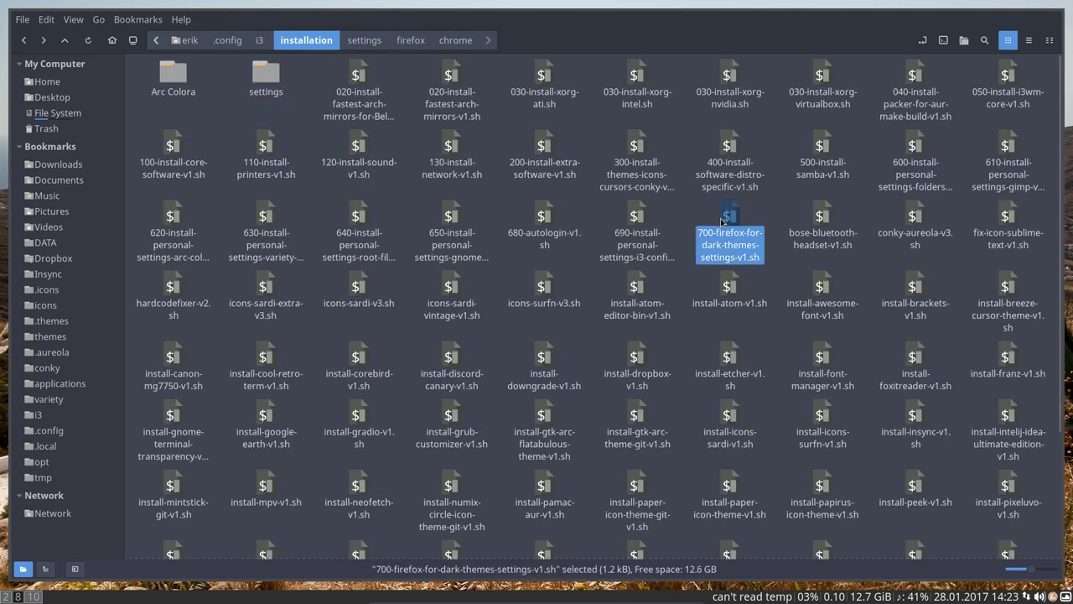
{"action": "double_click", "coordinate": [723, 222]}
{"action": "left_click", "coordinate": [437, 328]}
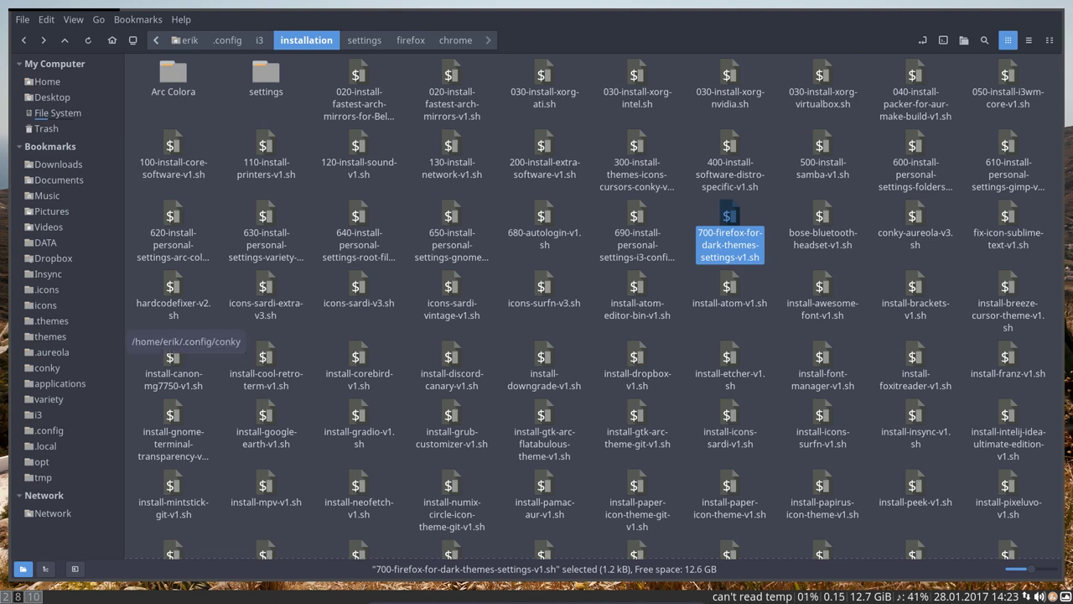
Step: Log out of i3 from the Super+Pause menu and log back in as user erik
{"action": "key", "text": "super+Pause"}
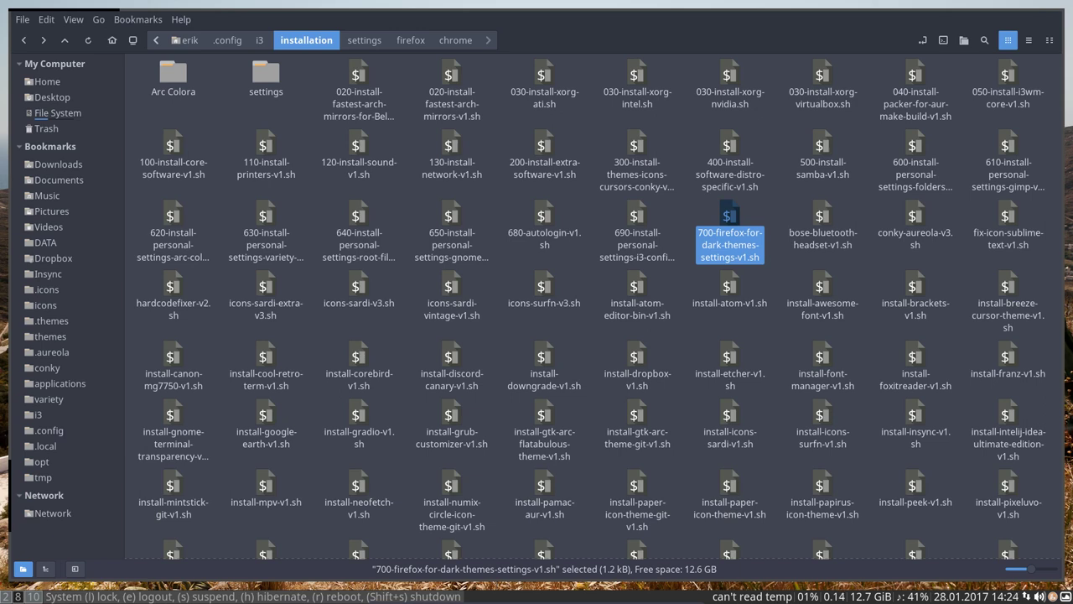
{"action": "key", "text": "e"}
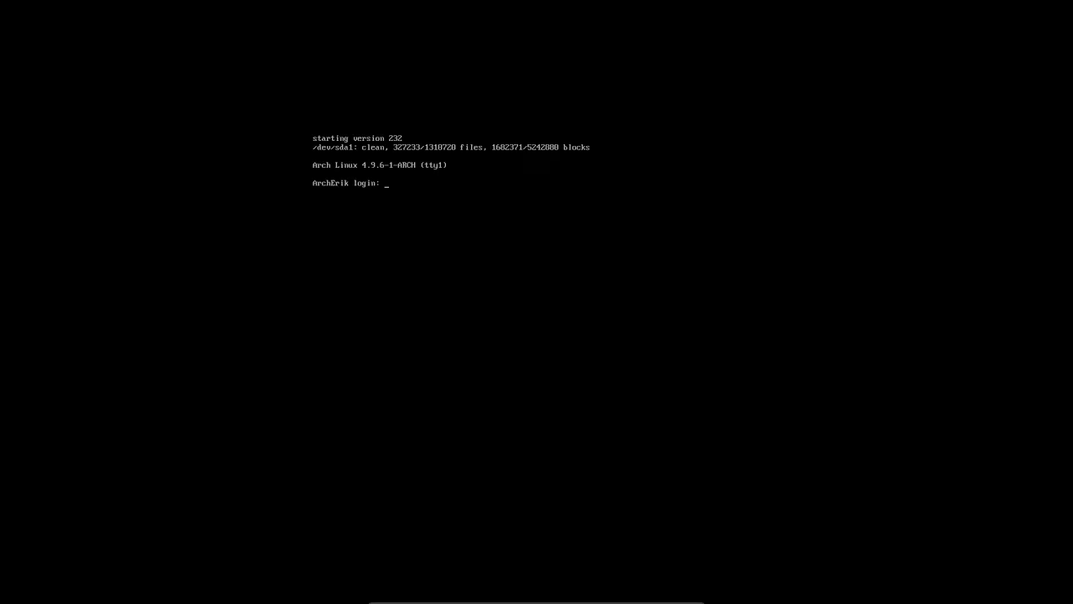
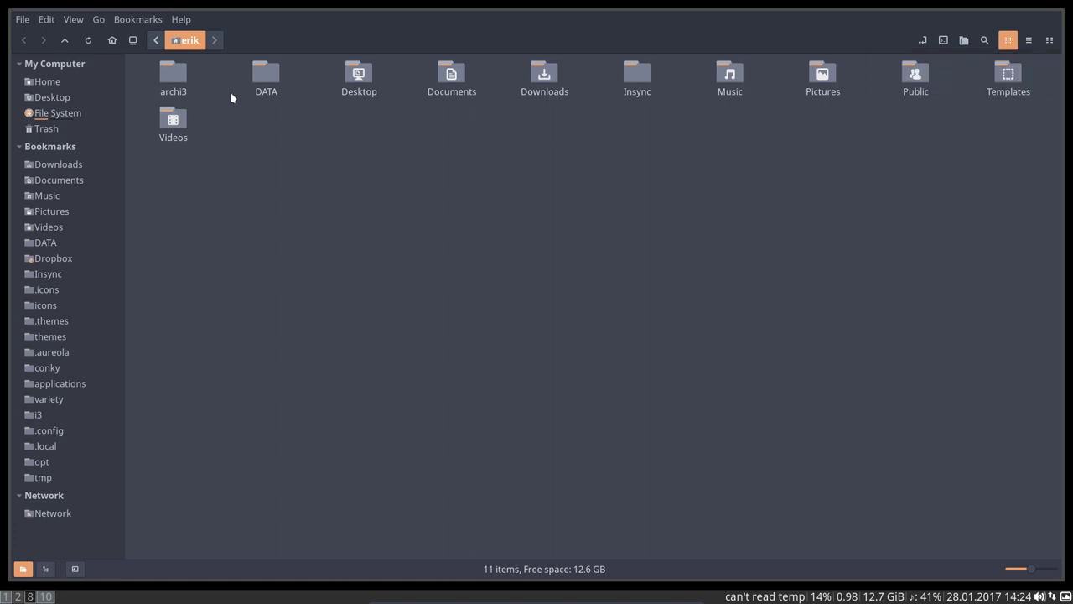
Step: Open and dismiss Nemo's File menu, then switch VirtualBox from fullscreen to windowed mode
{"action": "left_click", "coordinate": [156, 24]}
{"action": "mouse_move", "coordinate": [23, 19]}
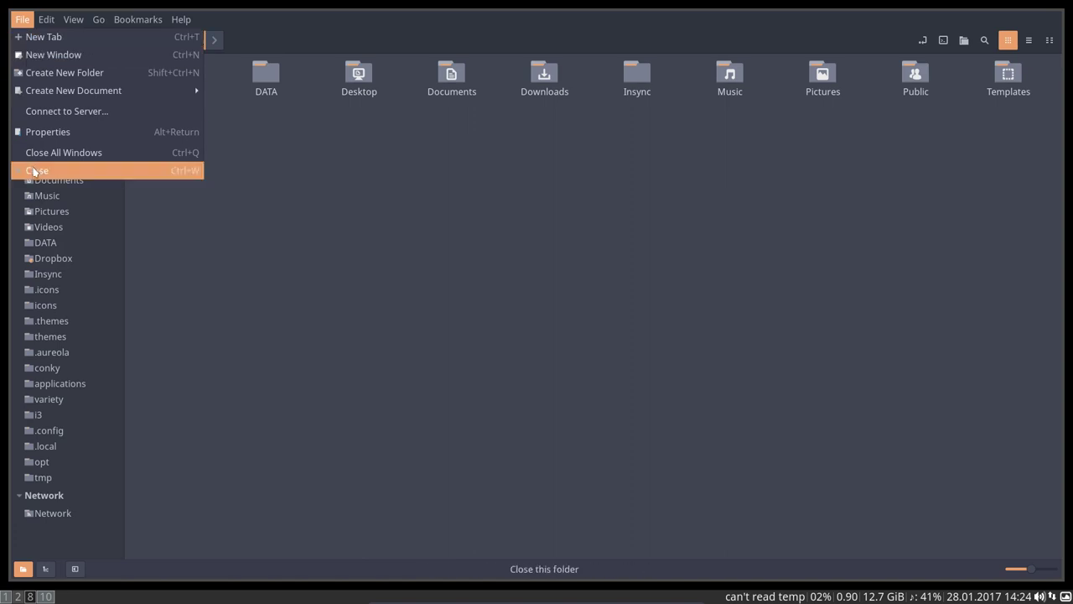
{"action": "left_click", "coordinate": [365, 361]}
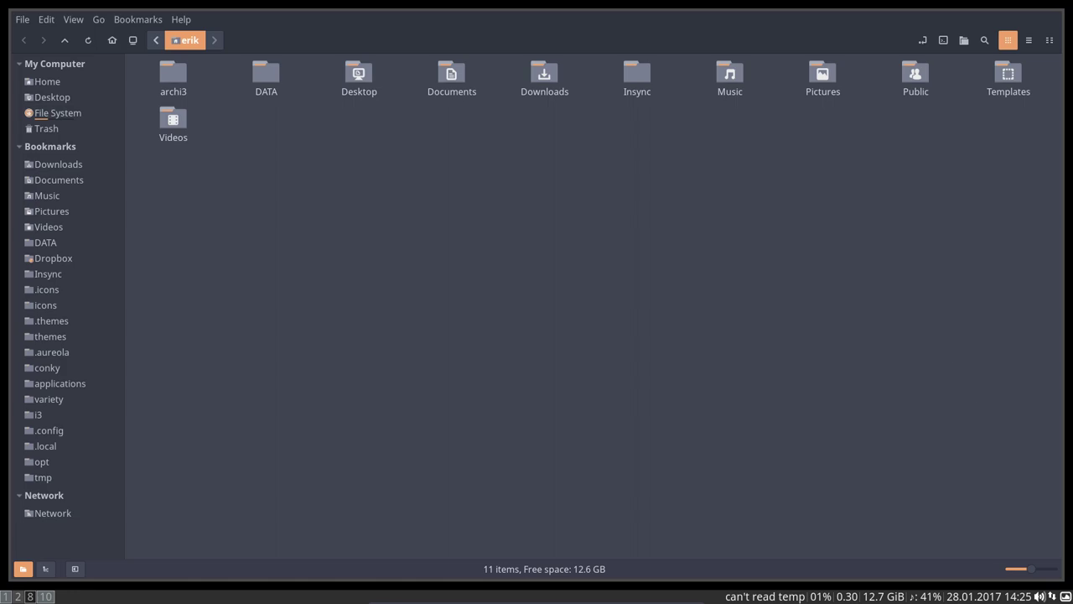
{"action": "key", "text": "Control_R+f"}
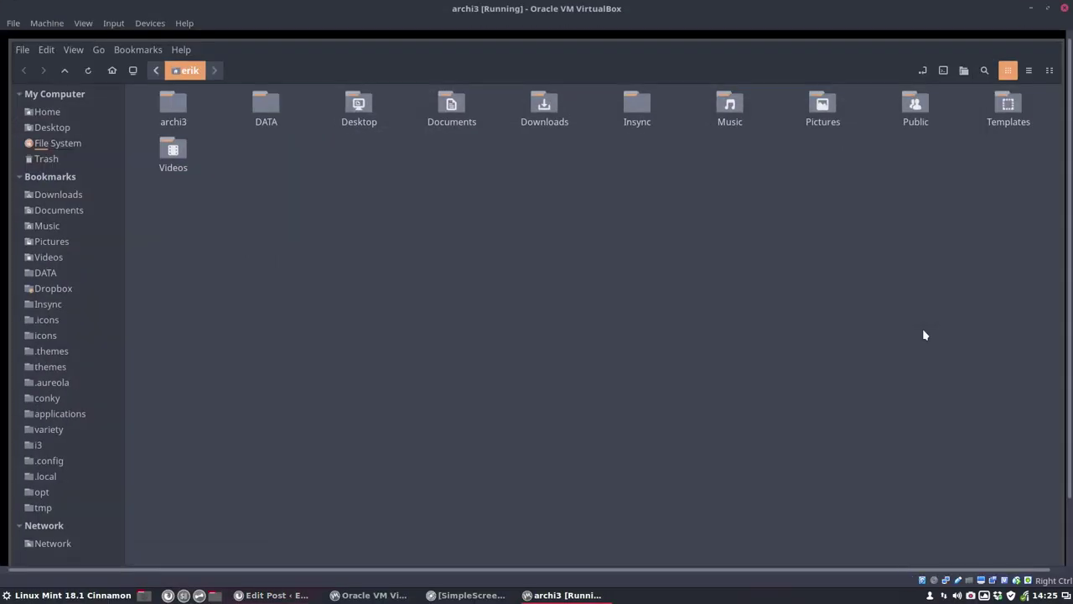